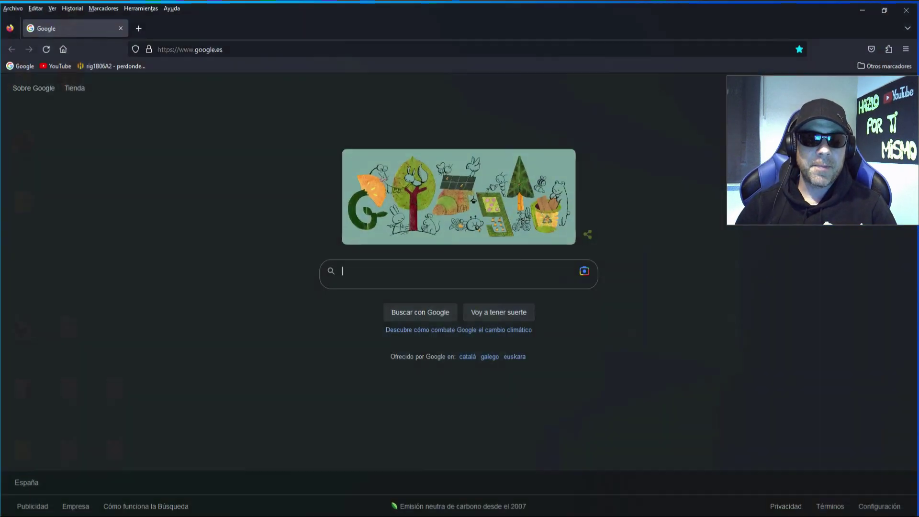
- Search Google for "gminer github" and open the develsoftware/GMinerRelease releases page
left_click(416, 266)
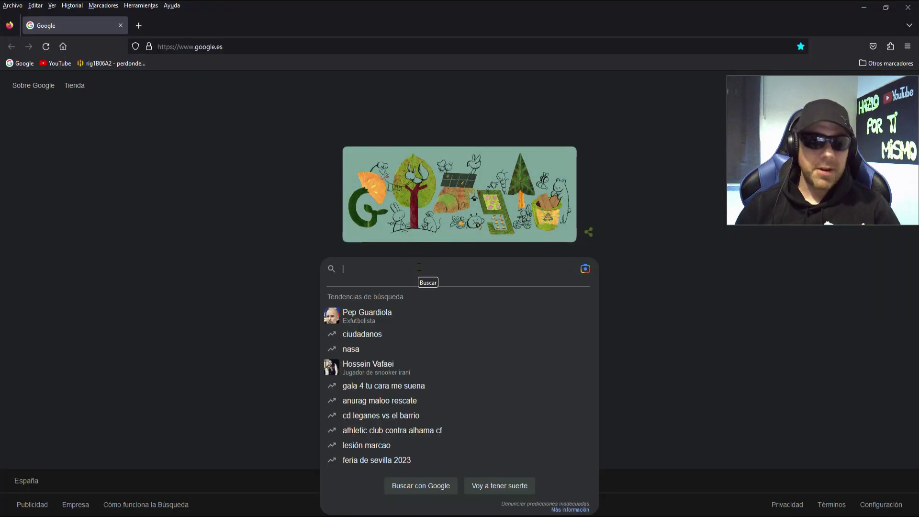
type("gminer")
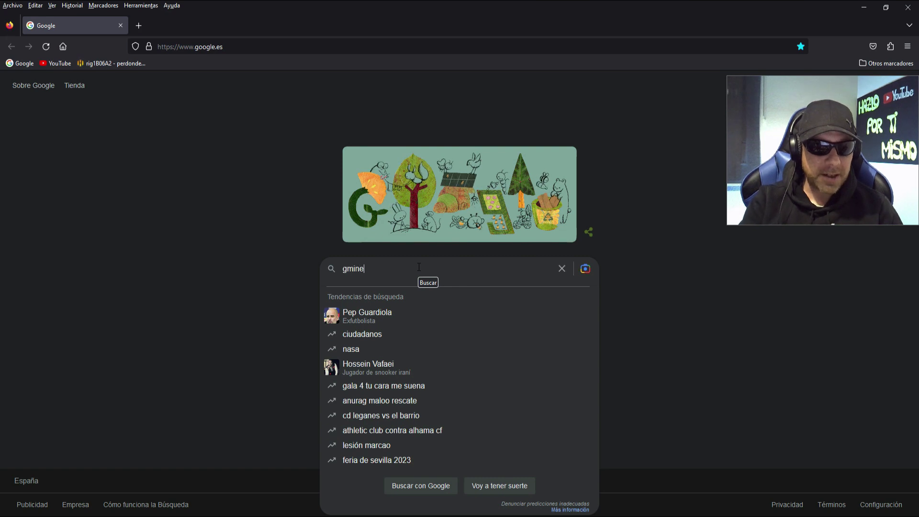
left_click(370, 328)
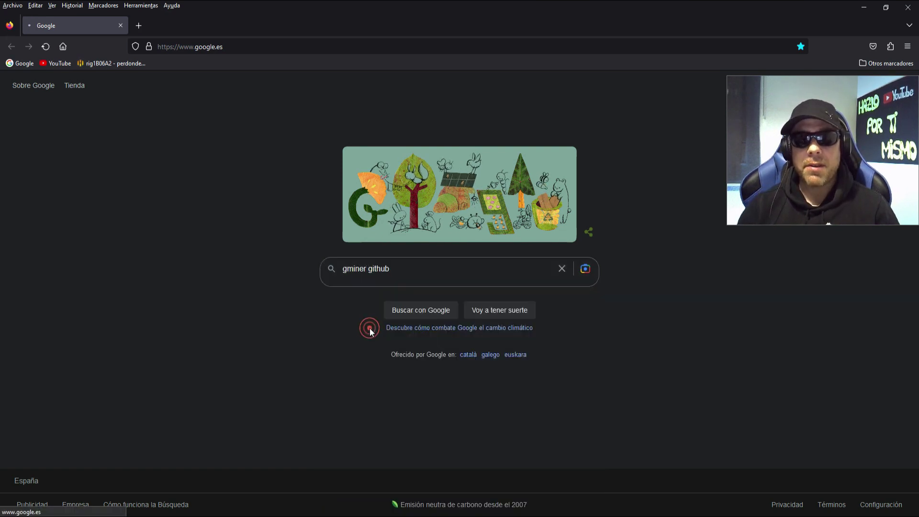
left_click(224, 186)
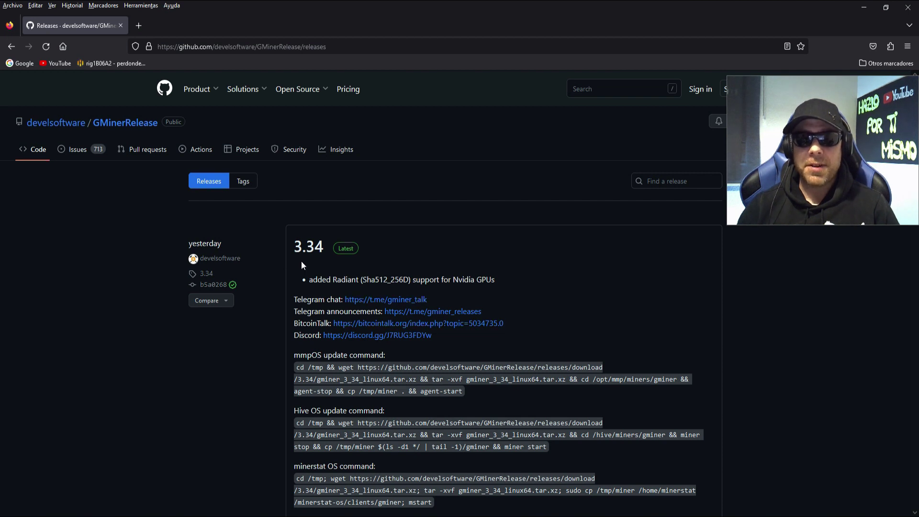
- Examine the GMiner 3.34 release notes on Radiant support and locate the Windows archive among its assets
left_click_drag(309, 279, 507, 286)
left_click(507, 286)
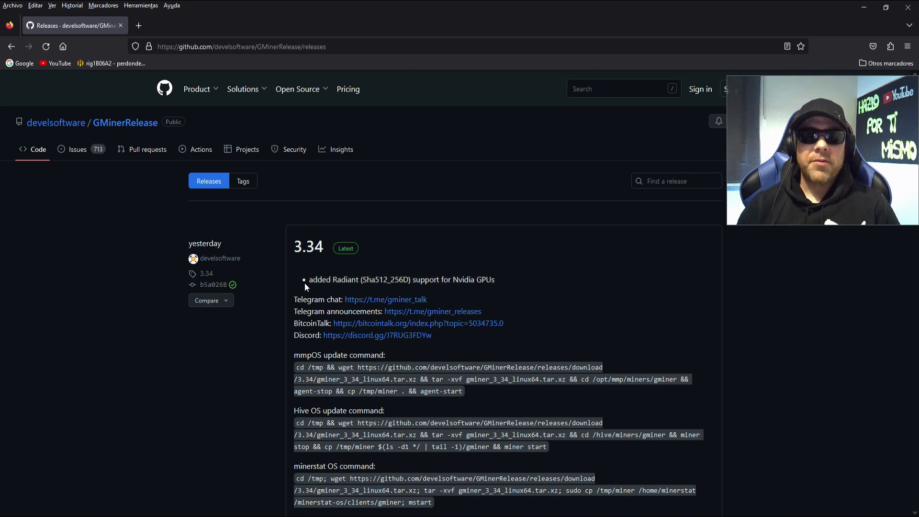
left_click_drag(309, 280, 438, 281)
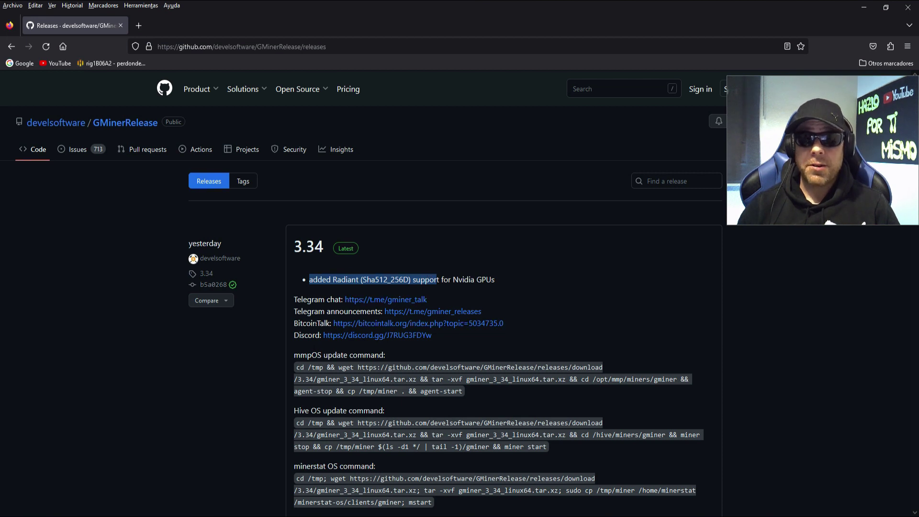
left_click(281, 282)
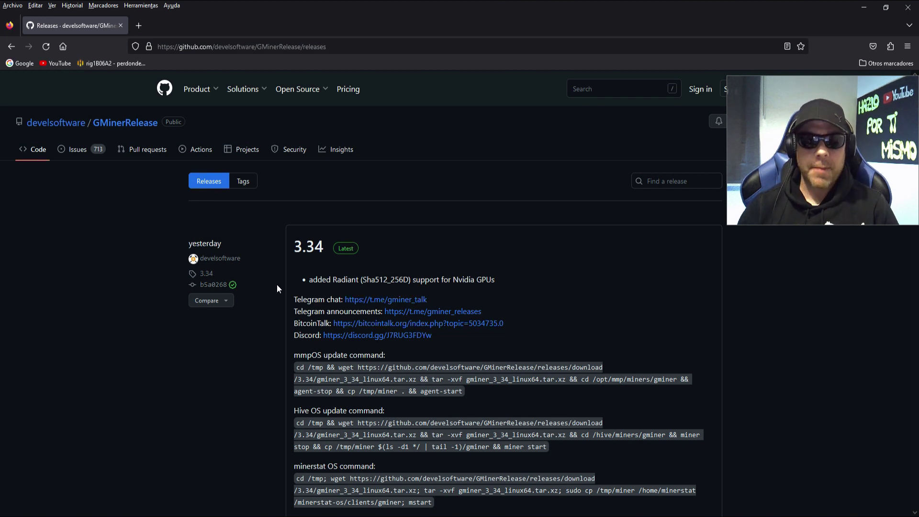
scroll(277, 287, "down", 5)
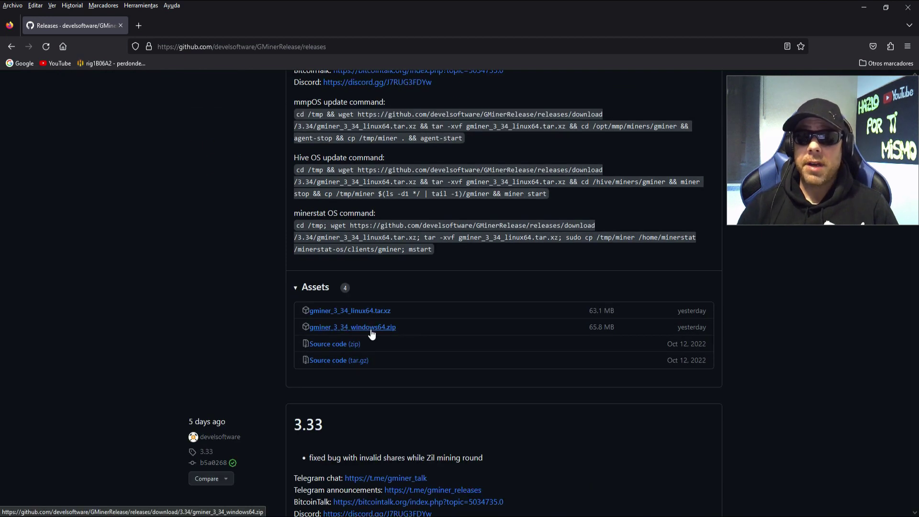
- Switch to the desktop, open the pruebas folder and extract the gminer_3_34_windows64 archive into that same folder
left_click(864, 7)
double_click(36, 442)
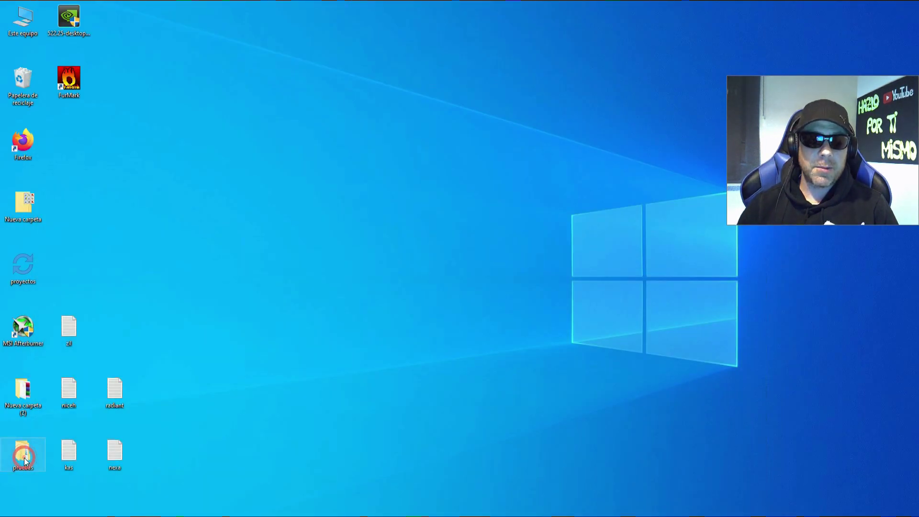
left_click(355, 157)
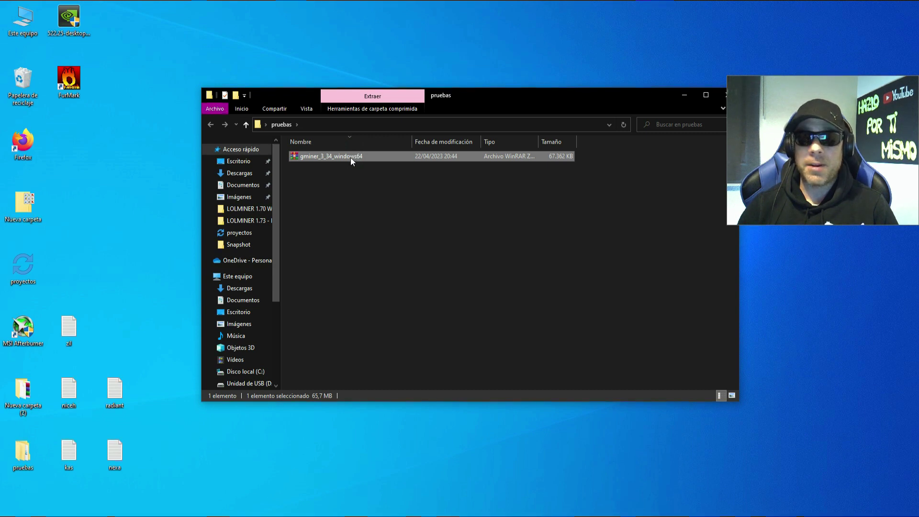
right_click(351, 158)
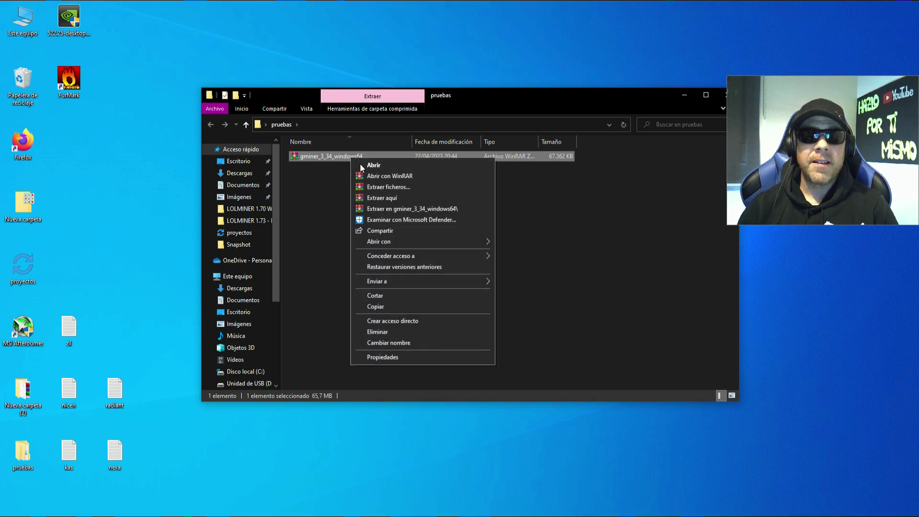
left_click(376, 199)
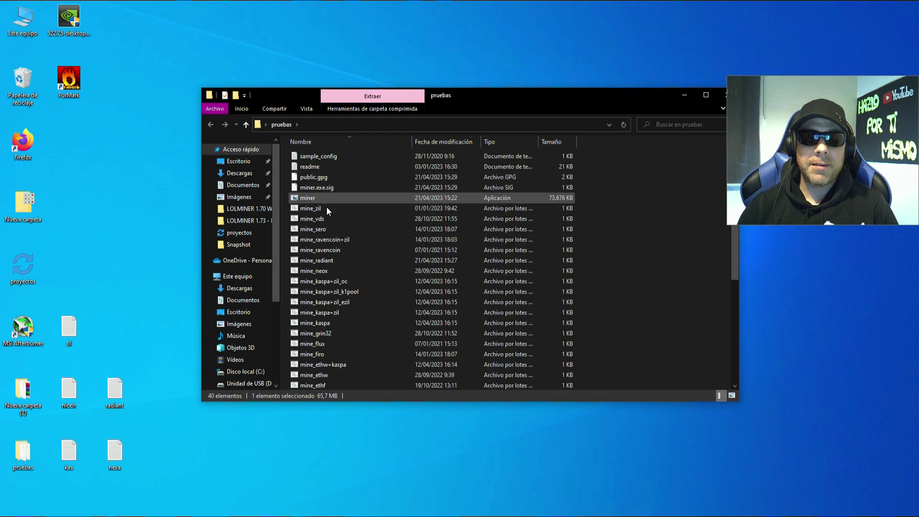
- Open the mine_radiant batch file from the pruebas folder for editing
left_click(330, 260)
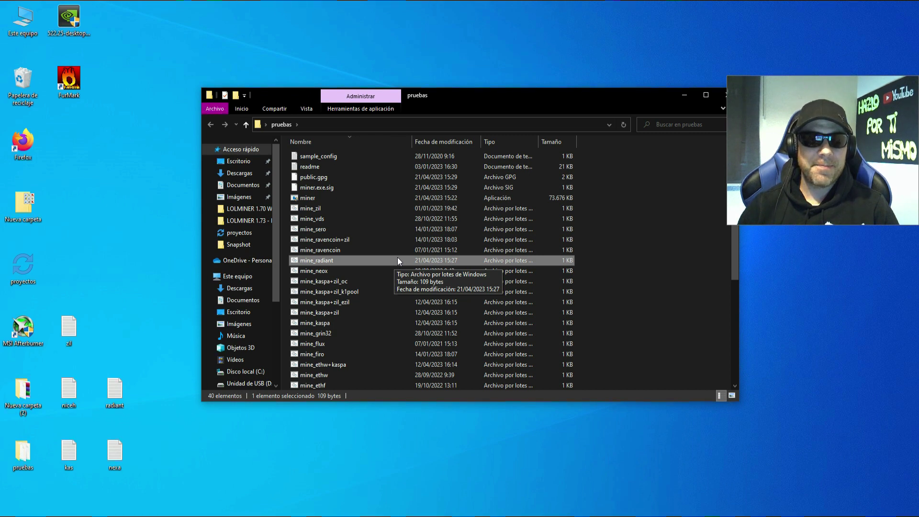
right_click(318, 262)
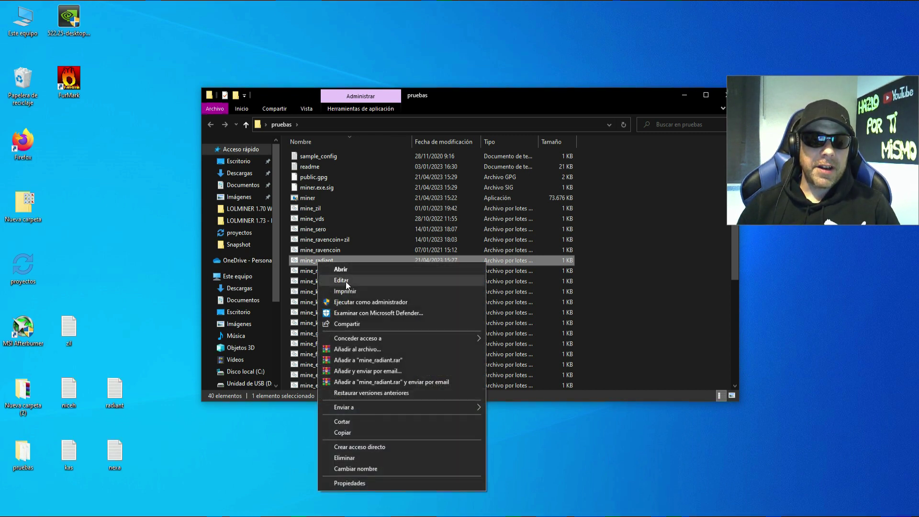
left_click(346, 281)
left_click_drag(476, 22, 510, 15)
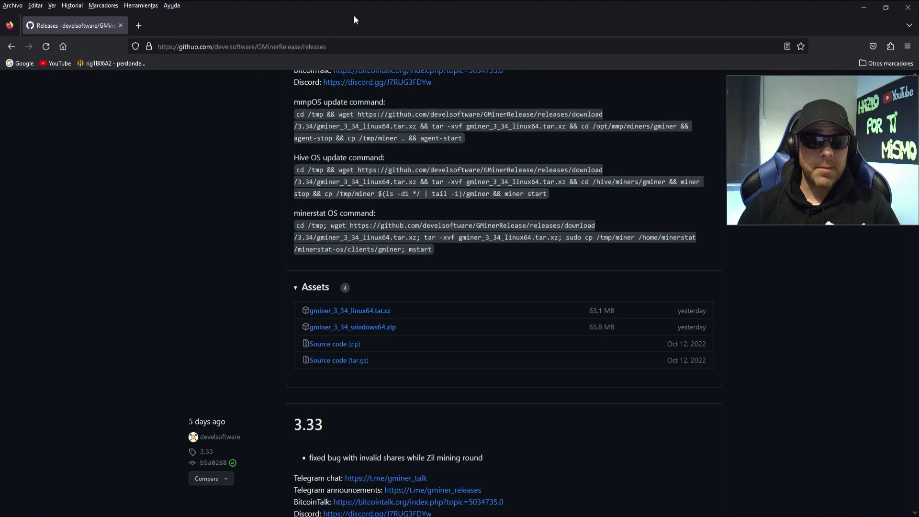
- Switch to the browser, search Google for miningpoolstats and open the Mining Pool Stats website
left_click(21, 63)
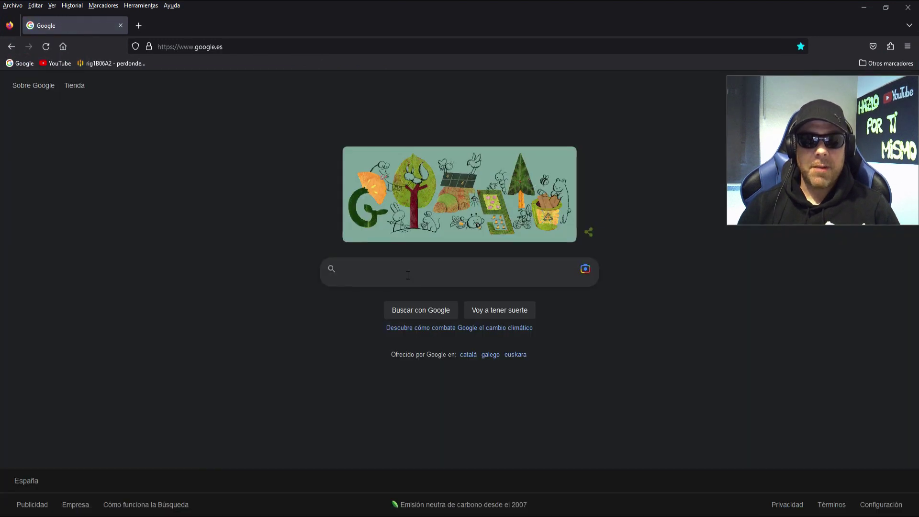
left_click(406, 270)
type("mi")
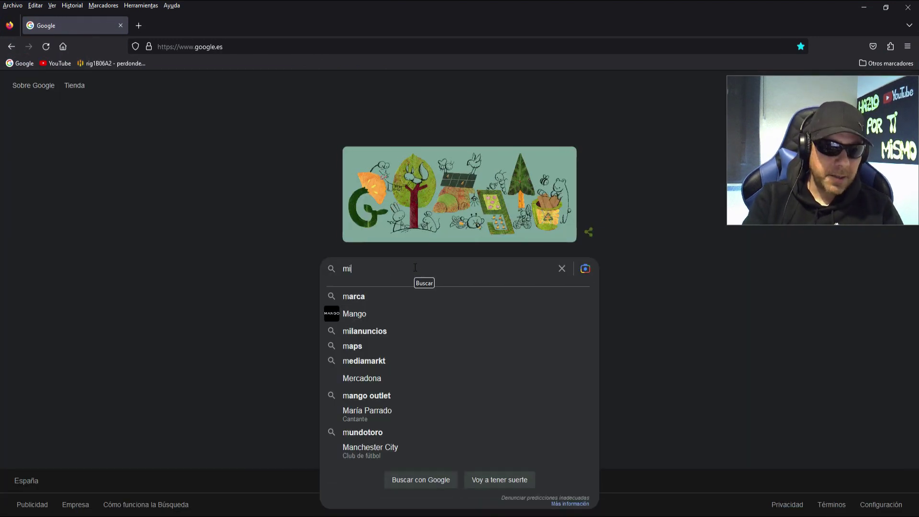
type("ningpo")
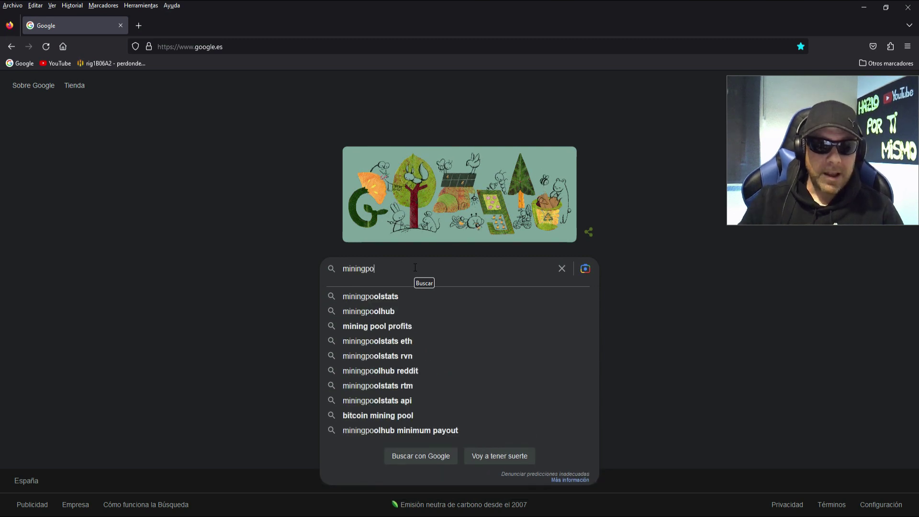
left_click(392, 299)
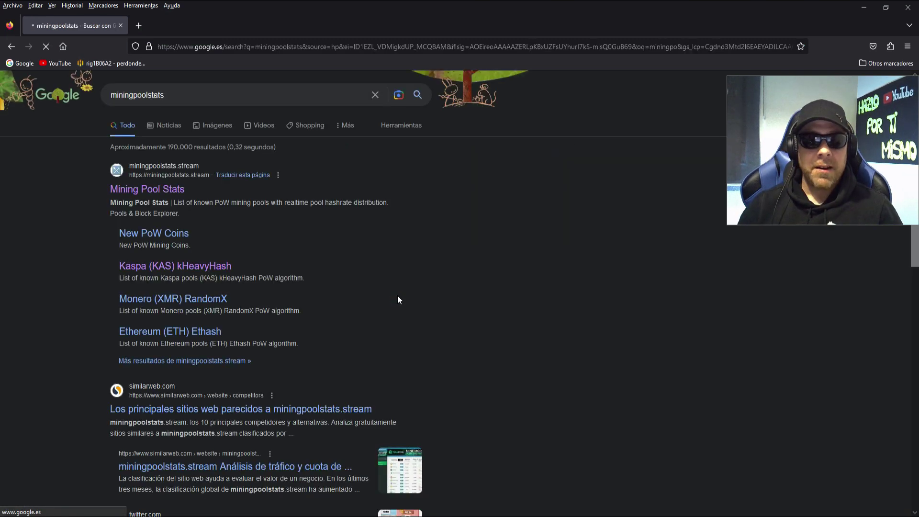
left_click(149, 191)
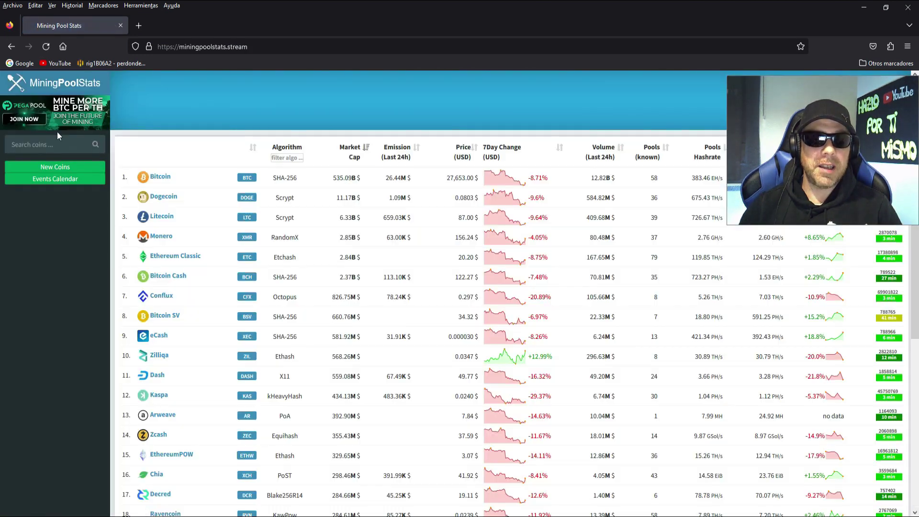
- Search the coins for "radiant" and open the Radiant (RXD) pool page
left_click(51, 144)
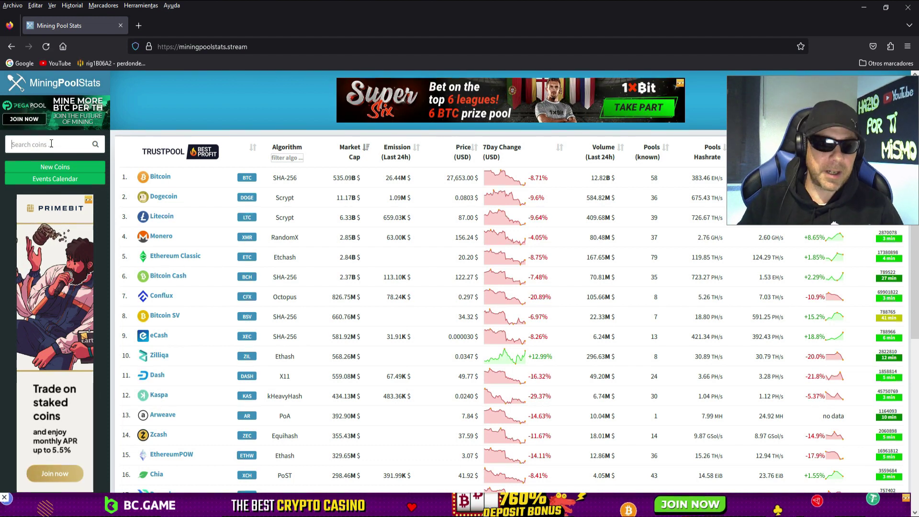
type("r")
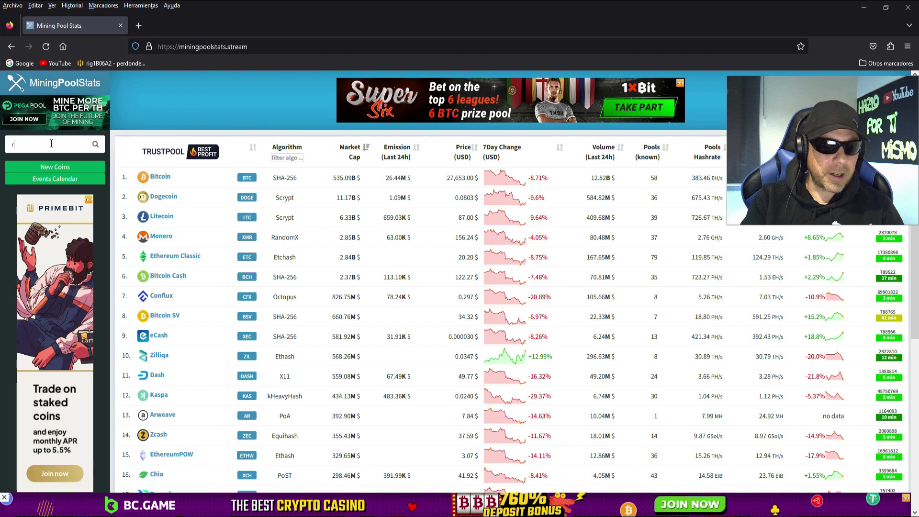
type("adiant")
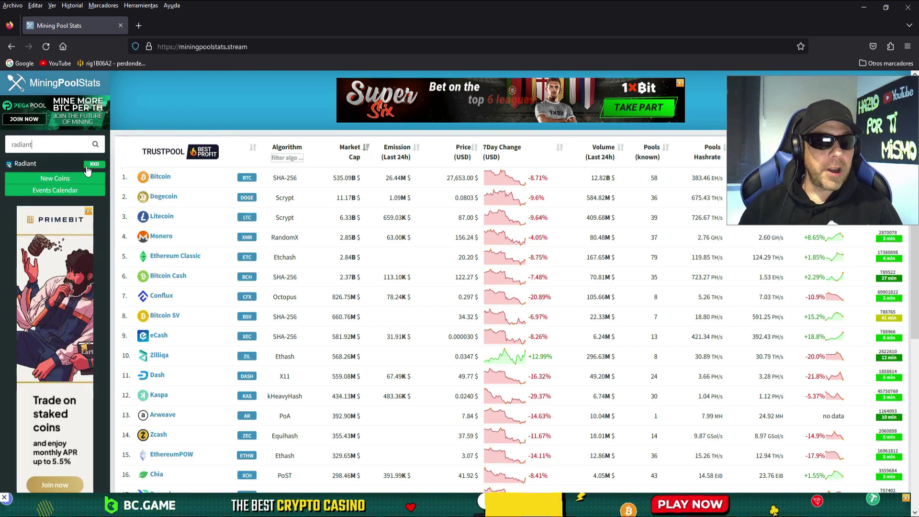
left_click(49, 165)
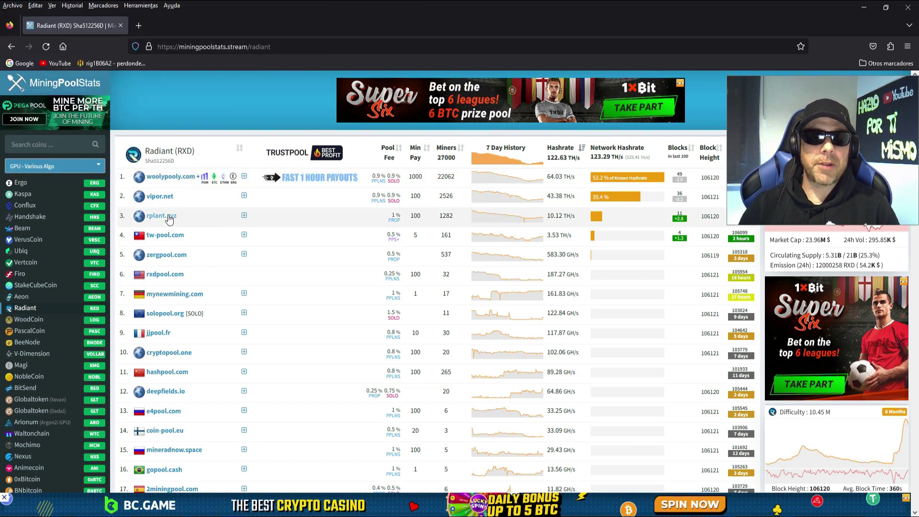
- Examine the full list of Radiant mining pools and the RXD exchanges table further down the page
scroll(223, 246, "down", 10)
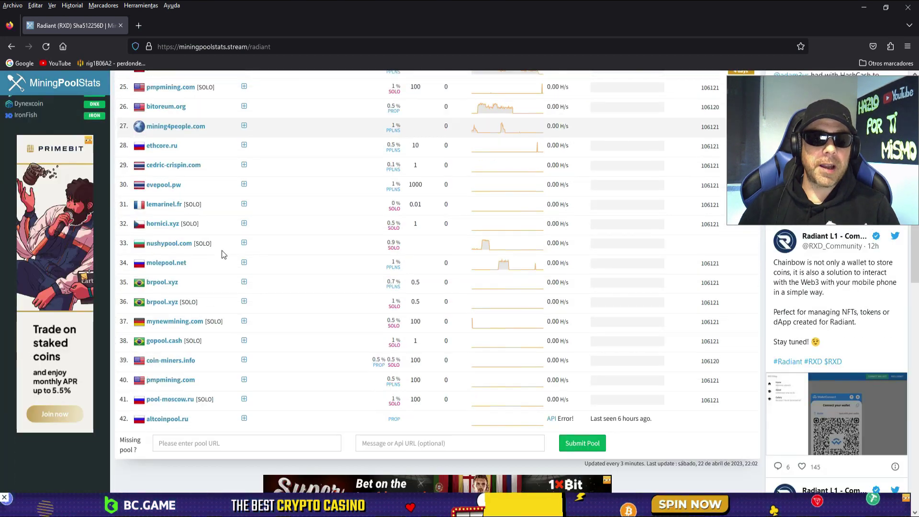
scroll(222, 253, "down", 15)
scroll(191, 266, "down", 4)
scroll(191, 266, "up", 10)
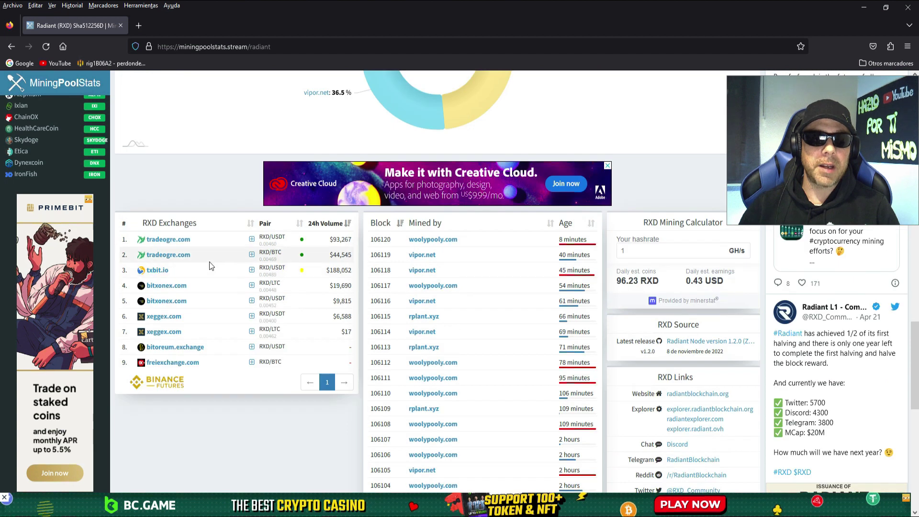
scroll(209, 260, "down", 1)
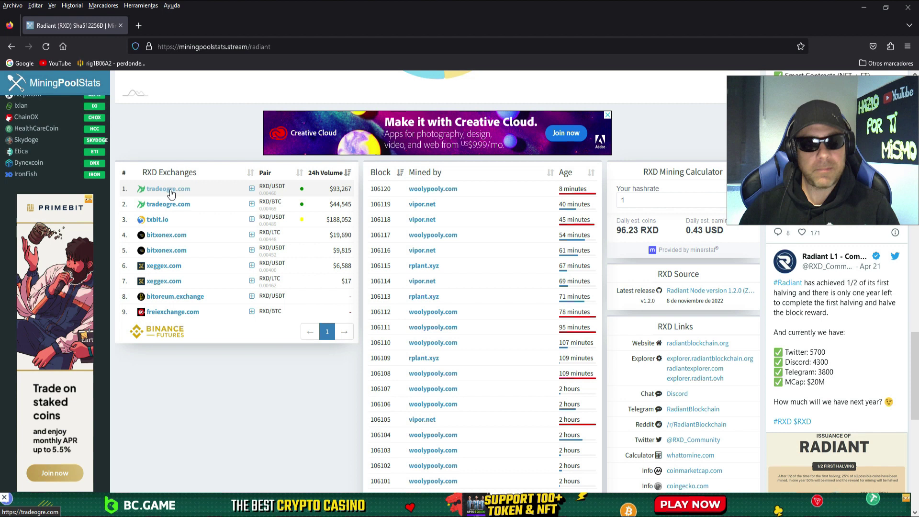
- Open the rplant.xyz pool from the Radiant pool list and check that its coin list and network section cover radiant
scroll(243, 246, "up", 10)
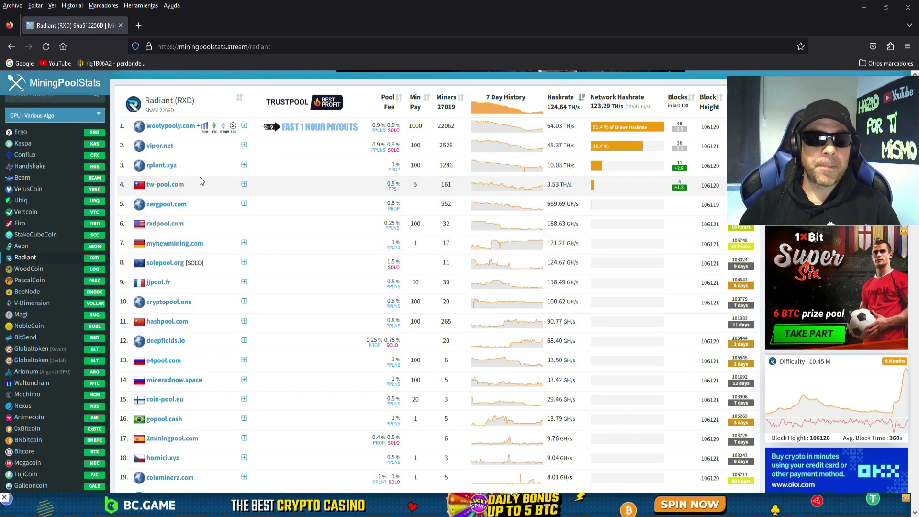
left_click(158, 165)
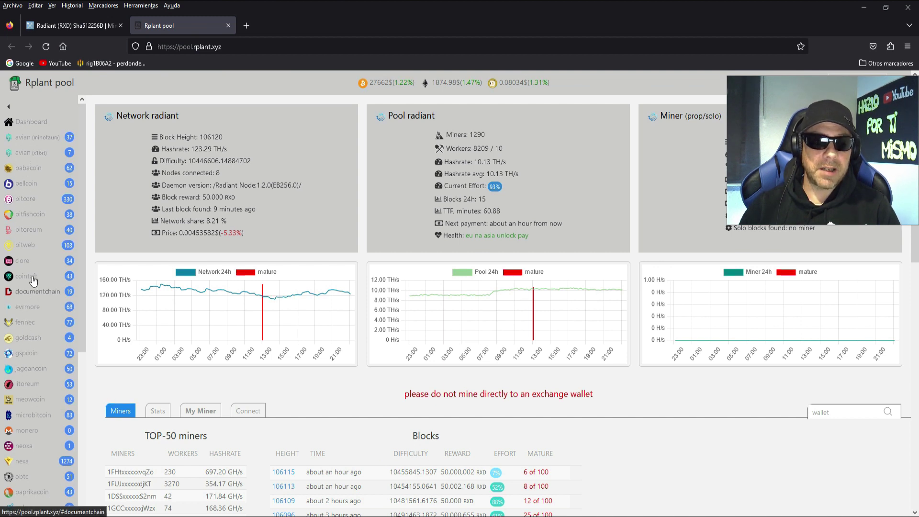
scroll(36, 258, "down", 3)
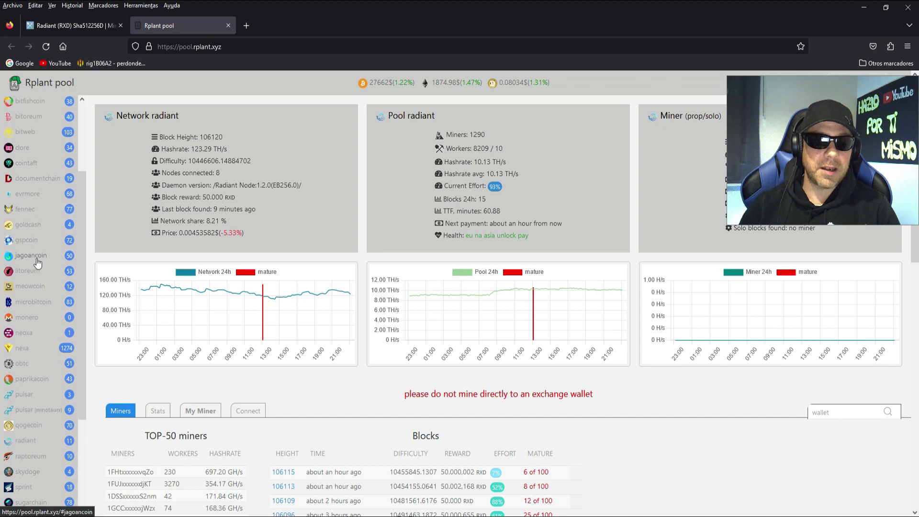
scroll(38, 262, "down", 5)
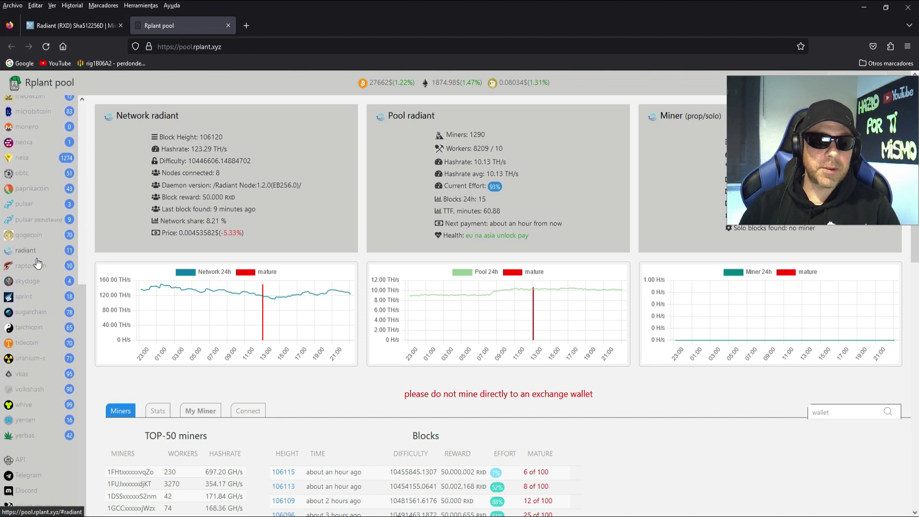
scroll(31, 316, "up", 2)
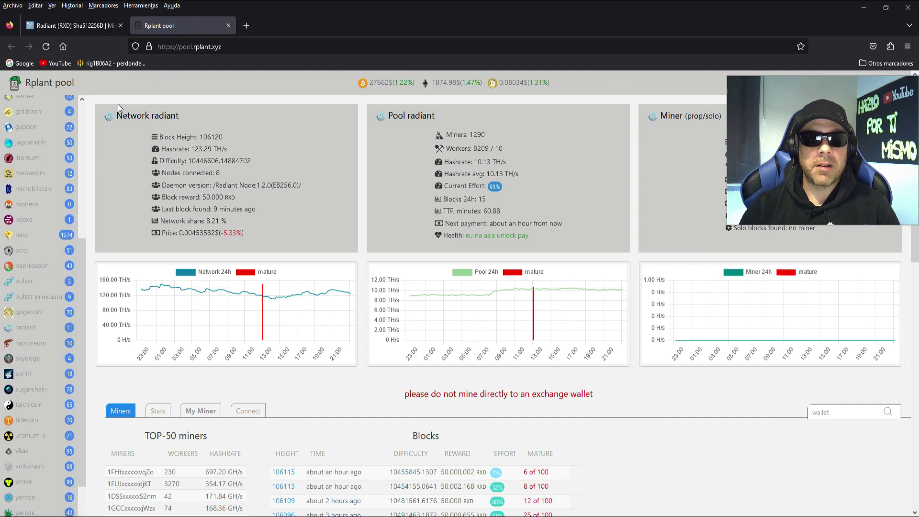
left_click_drag(103, 122, 125, 120)
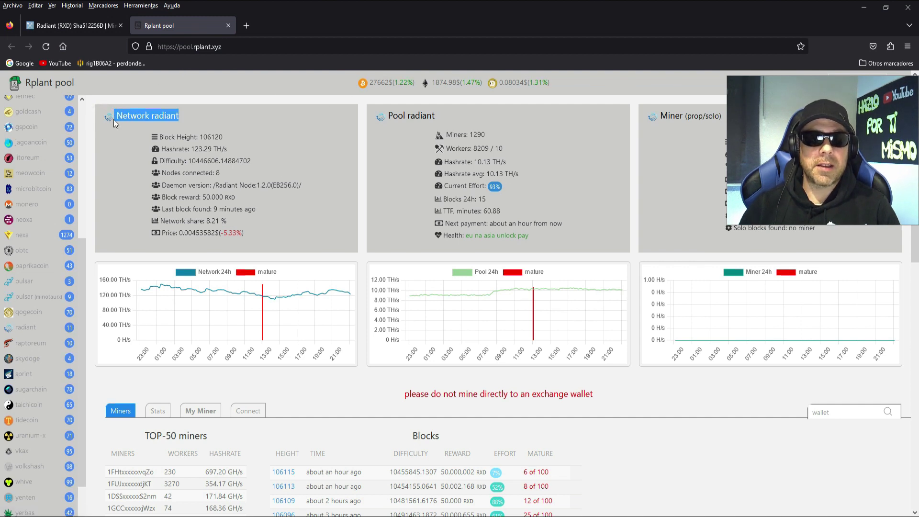
left_click(193, 114)
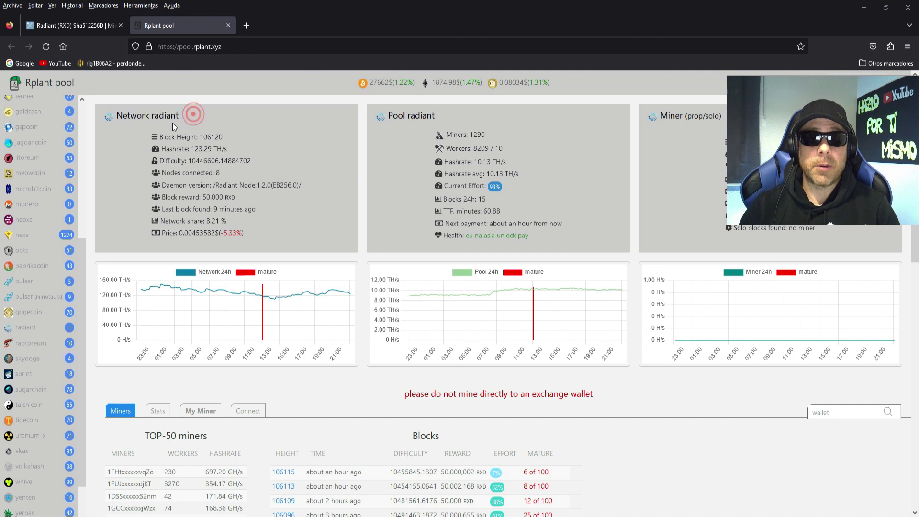
double_click(152, 116)
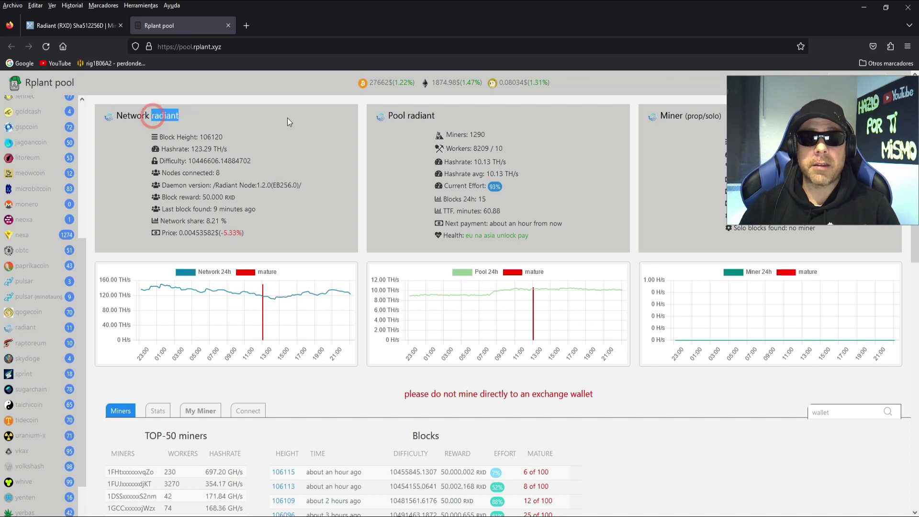
- Review the Radiant network and pool statistics on the rplant pool page and open the pool's connection information
left_click_drag(406, 117, 421, 117)
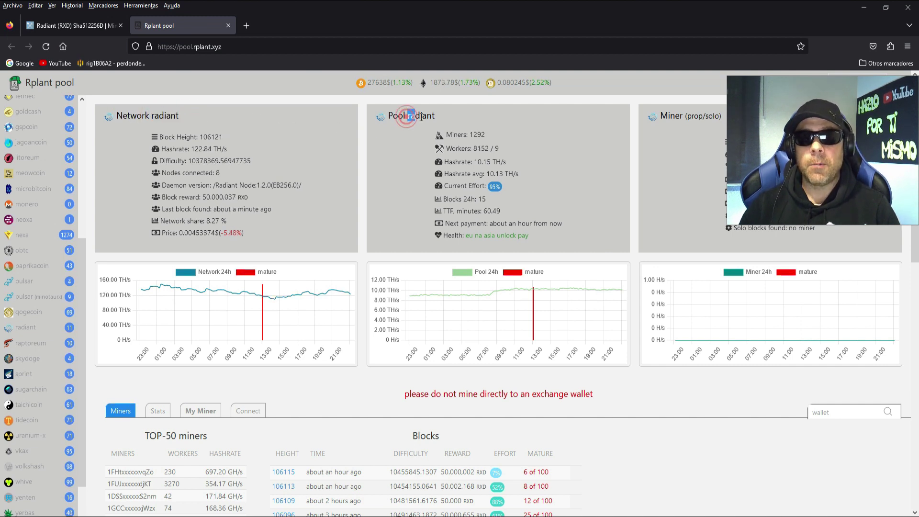
left_click(577, 135)
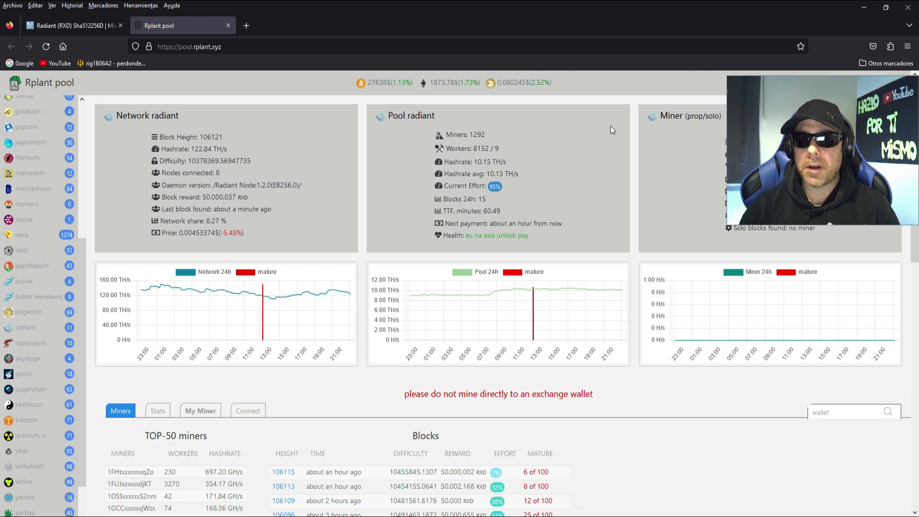
scroll(368, 242, "down", 4)
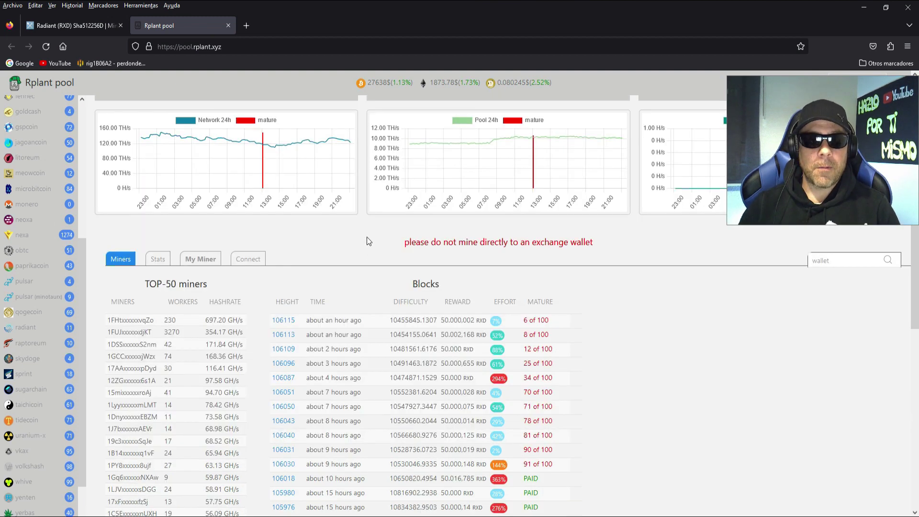
scroll(320, 181, "down", 1)
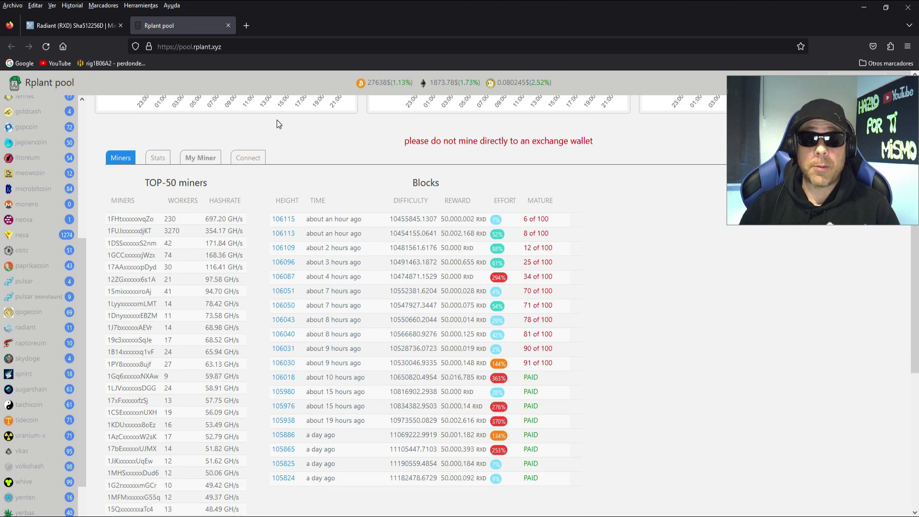
left_click(253, 160)
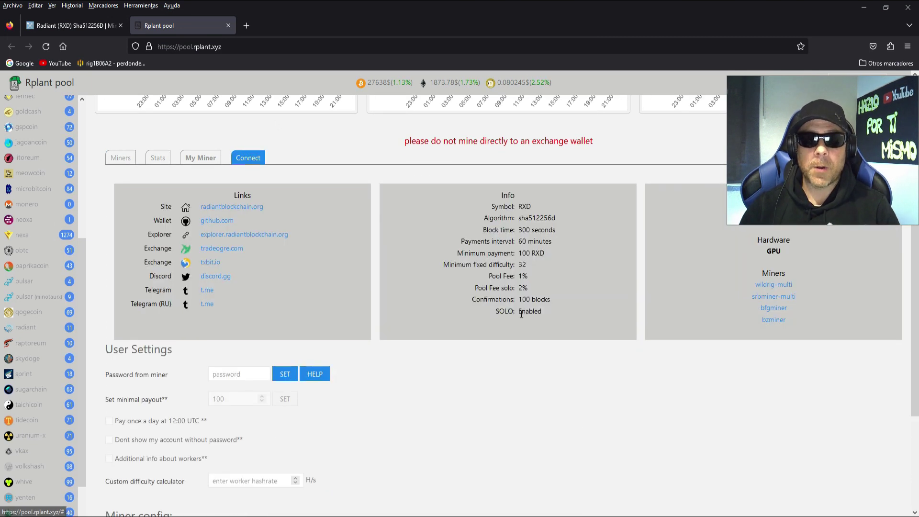
scroll(526, 311, "up", 2)
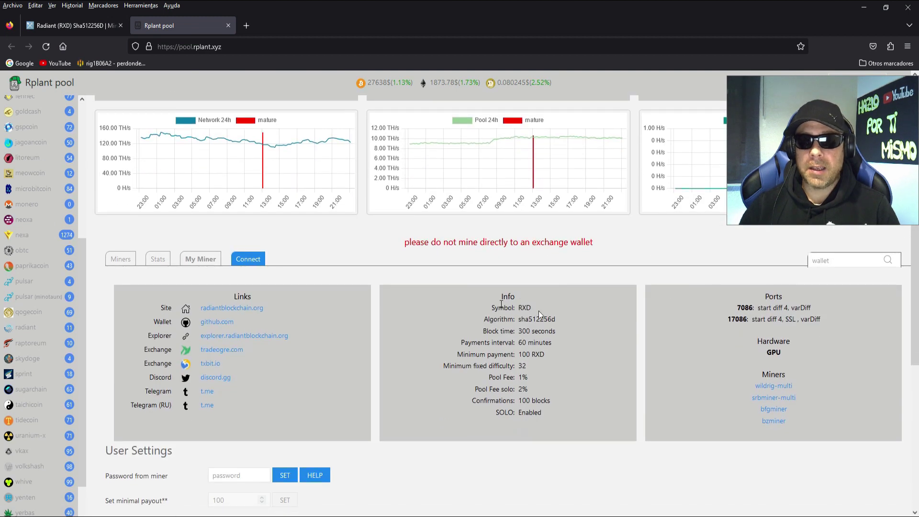
- Check the Radiant pool list on Mining Pool Stats again and return to the rplant pool page
left_click(823, 262)
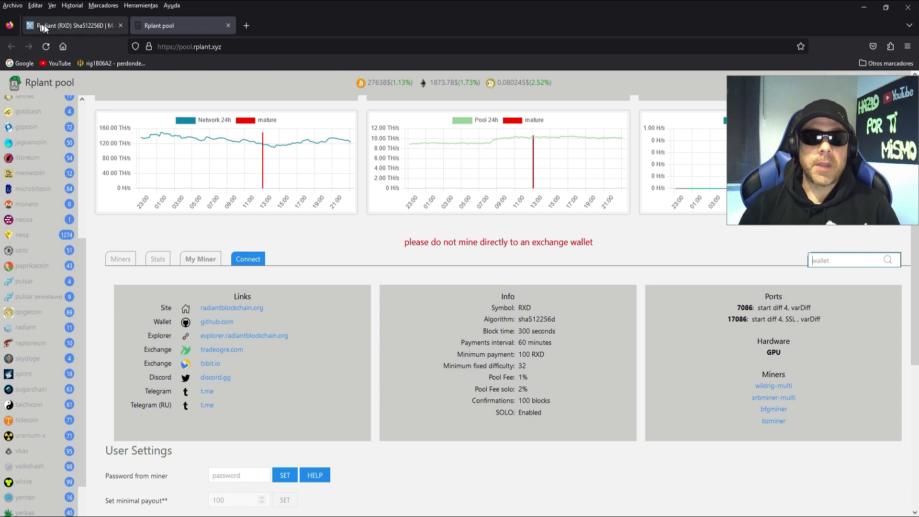
left_click(66, 29)
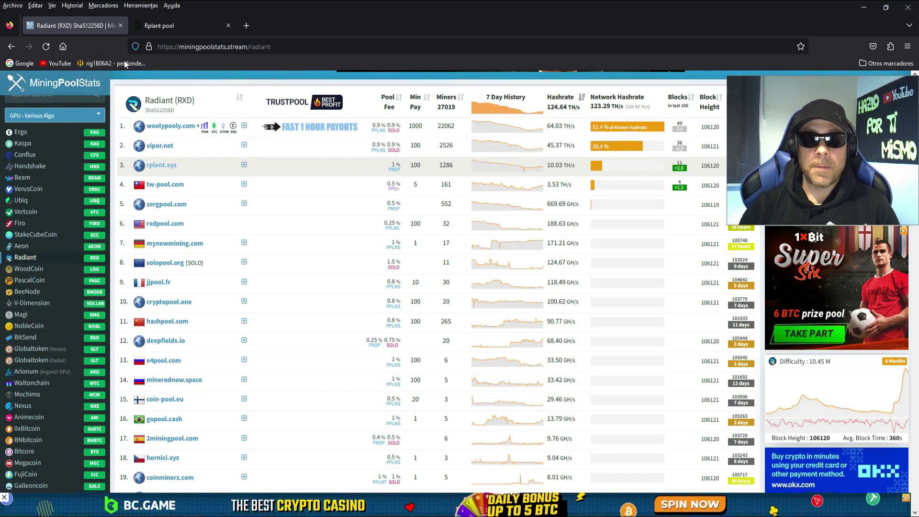
left_click(184, 26)
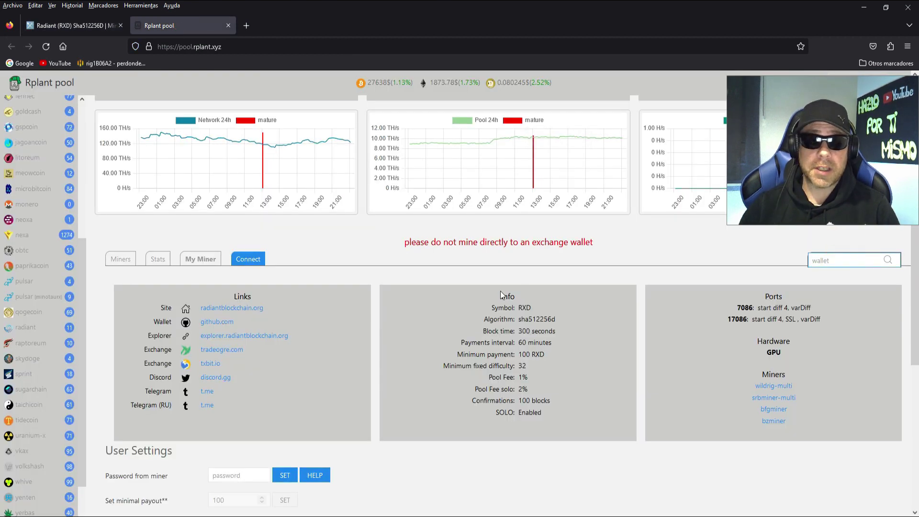
- Choose srbminer-multi as the miner in the miner config and inspect the pool address in the generated command-line example
scroll(456, 306, "down", 3)
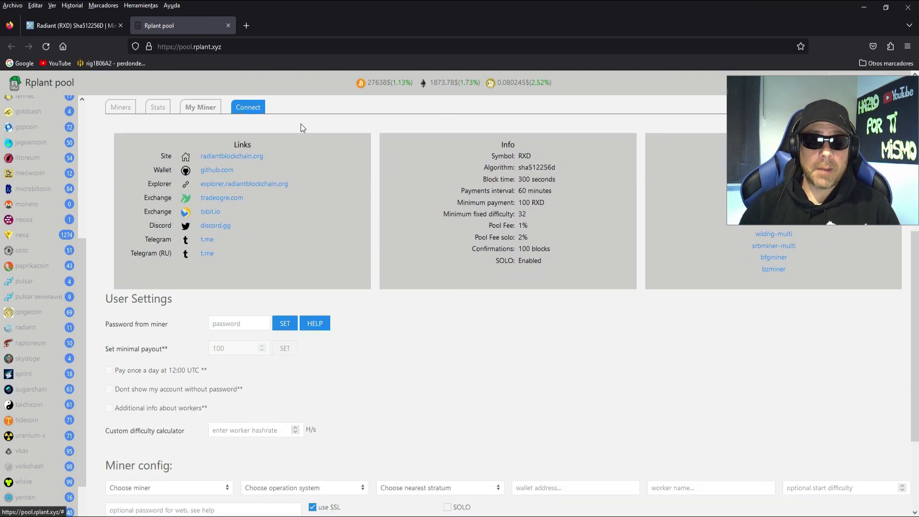
scroll(530, 282, "down", 3)
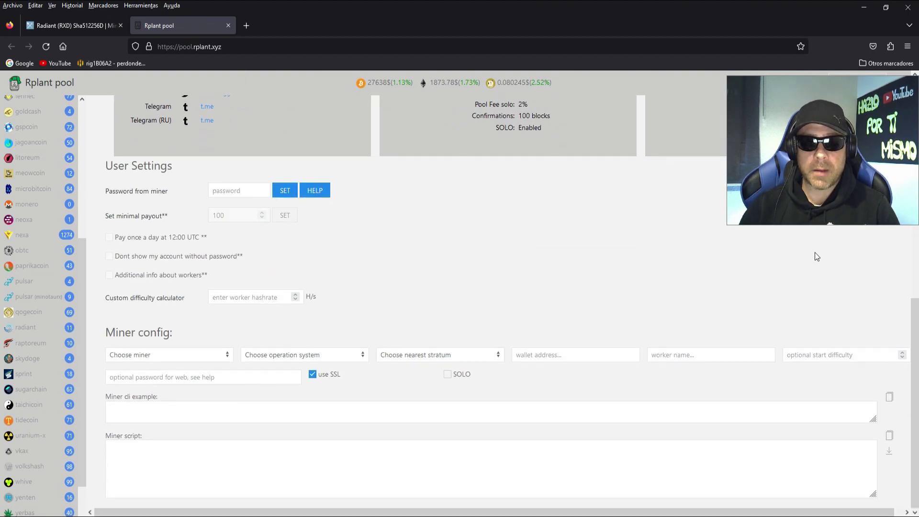
left_click(145, 355)
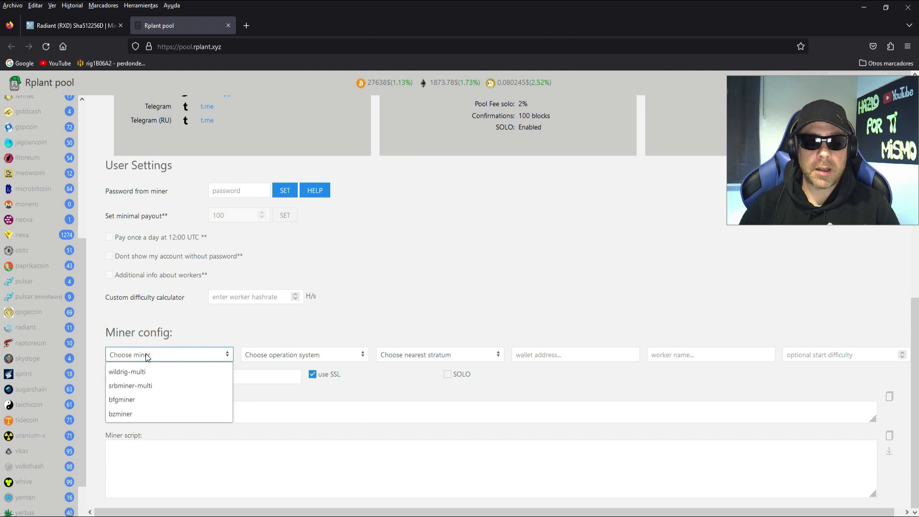
left_click(146, 382)
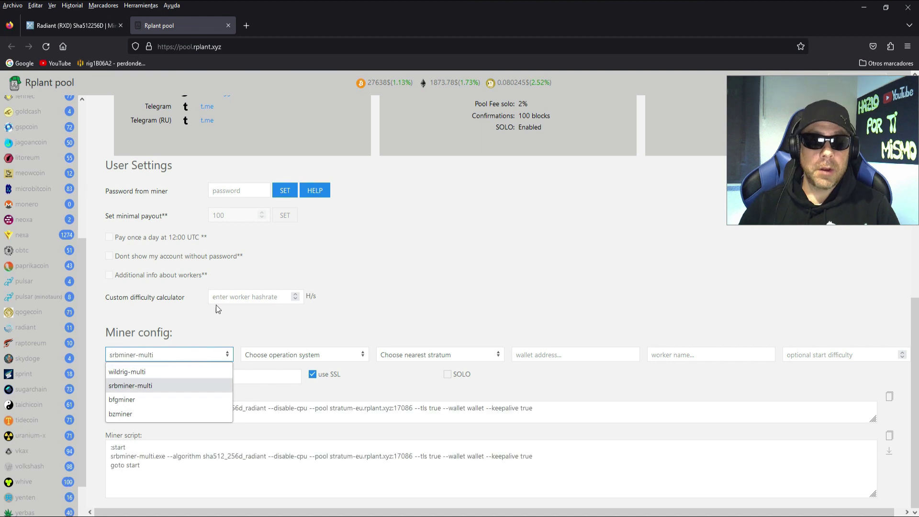
left_click(127, 386)
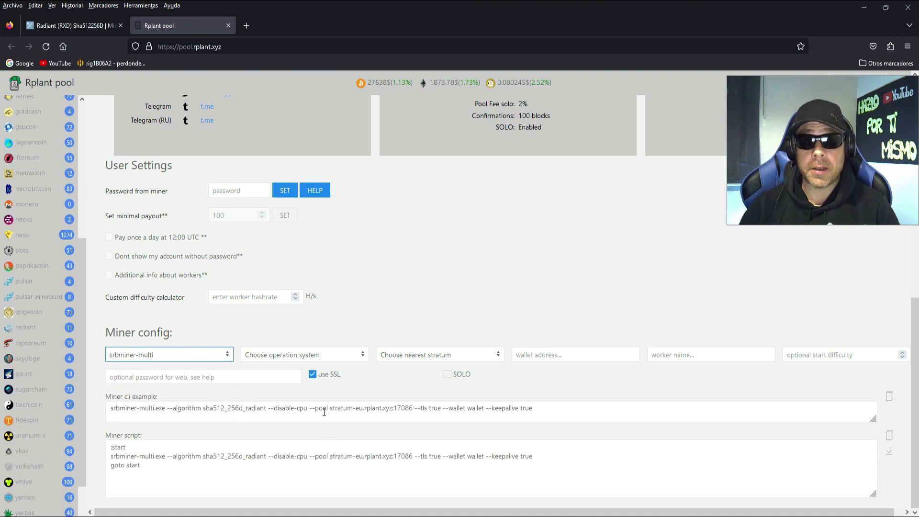
left_click_drag(235, 408, 522, 413)
left_click(409, 409)
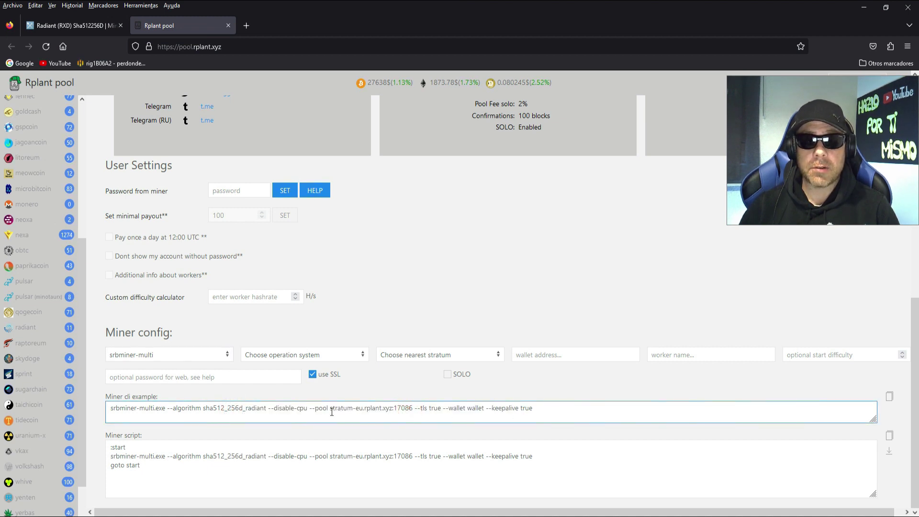
left_click_drag(367, 413, 379, 411)
left_click(390, 410)
- Set the miner config to the Windows operating system and the Europe stratum, and check the region part of the pool address
left_click(281, 357)
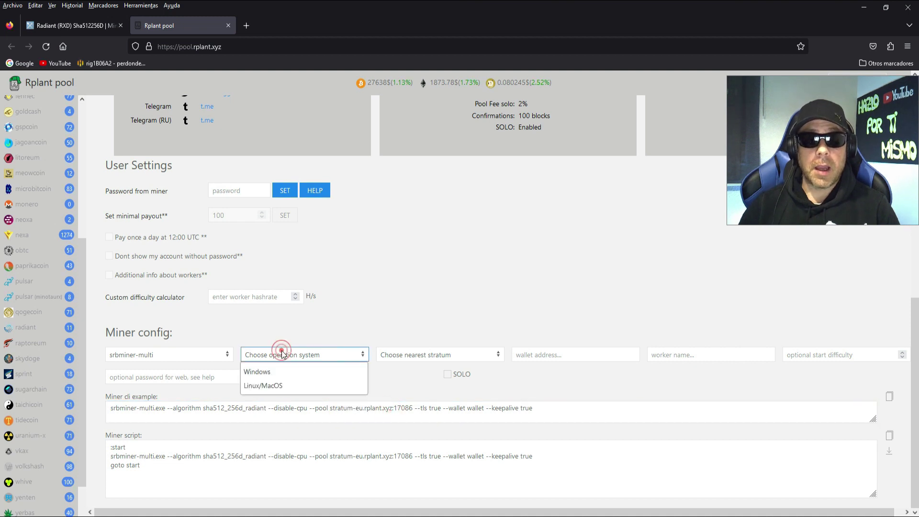
left_click(265, 376)
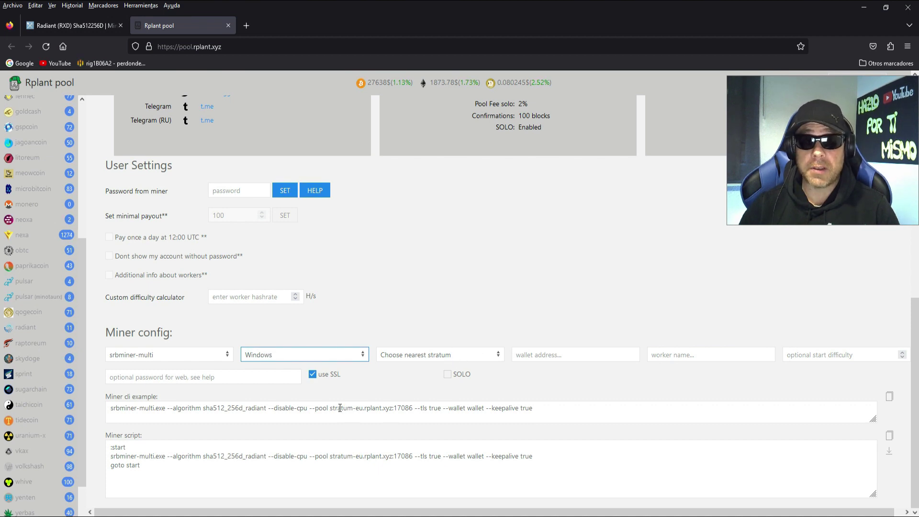
left_click(470, 357)
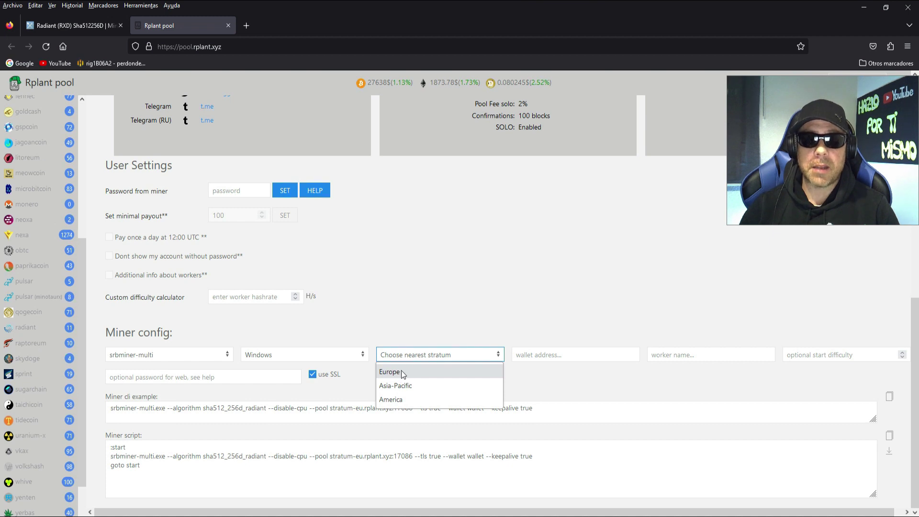
left_click(401, 372)
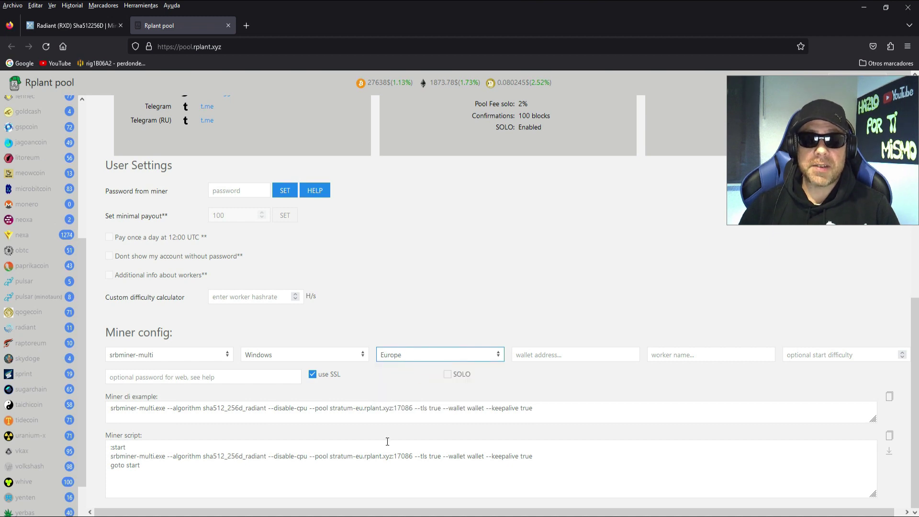
left_click_drag(353, 408, 365, 408)
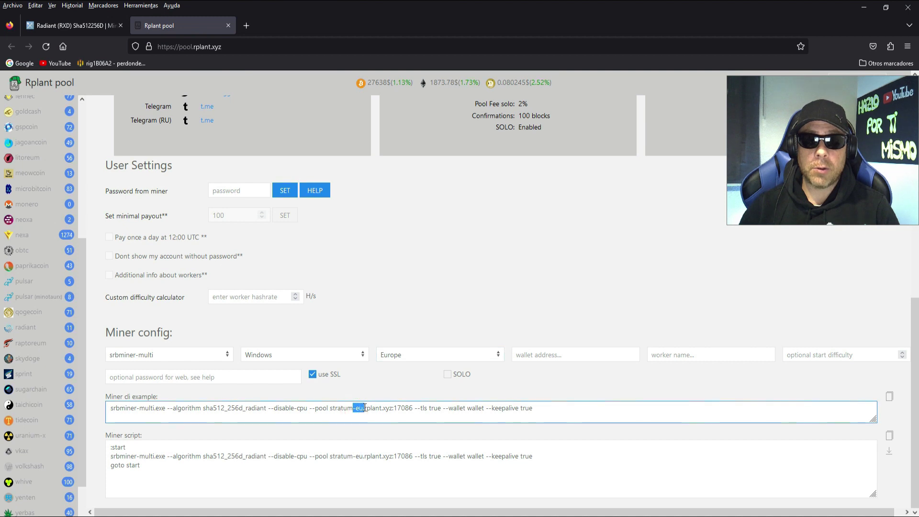
- Try the America stratum to compare the region part of the pool address, and set the stratum back to Europe
left_click(416, 357)
left_click(411, 399)
left_click_drag(353, 408, 370, 409)
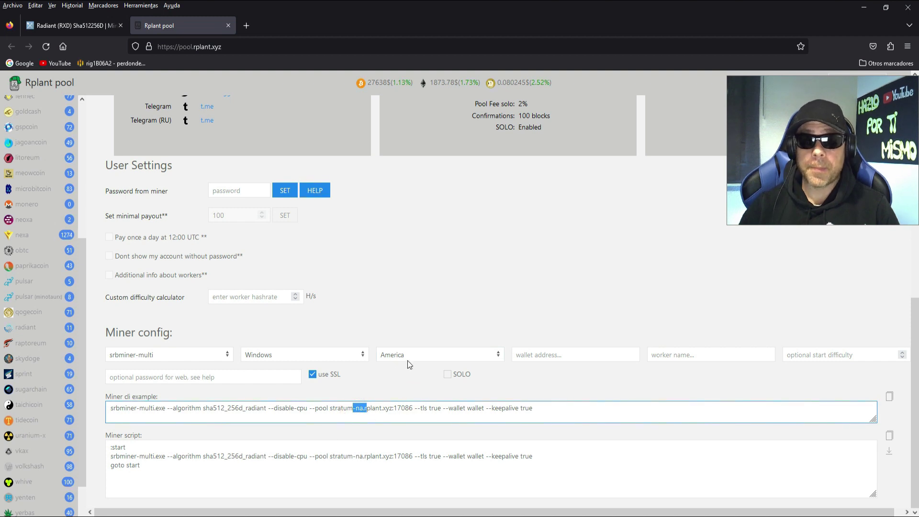
left_click(421, 355)
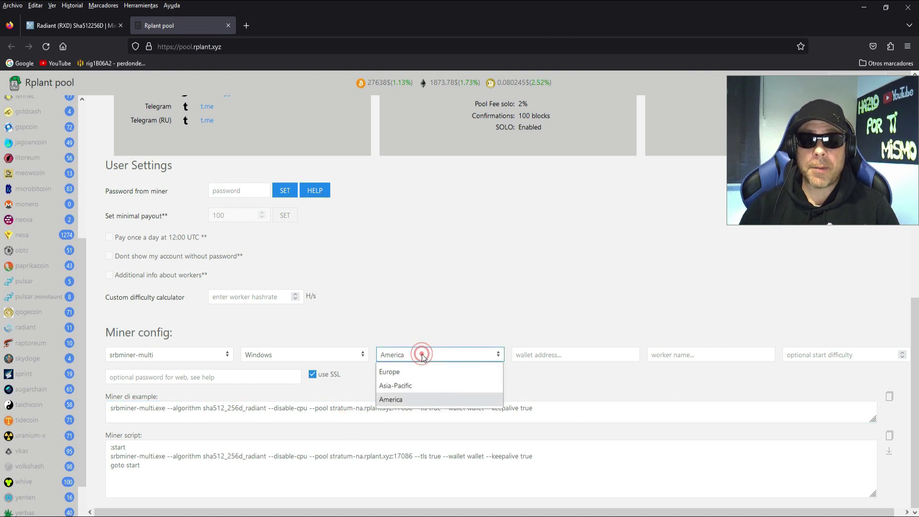
left_click(392, 372)
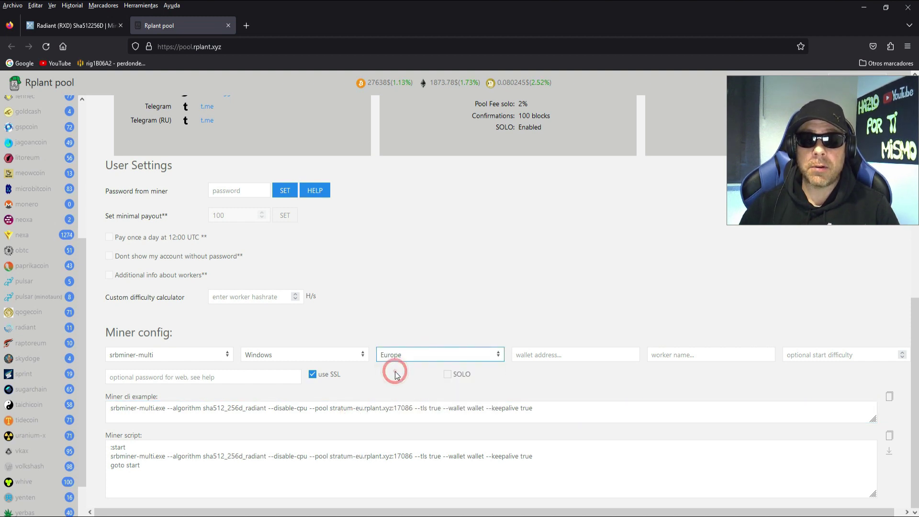
- Copy the pool address stratum-eu.rplant.xyz:17086 from the miner command-line example
left_click(366, 409)
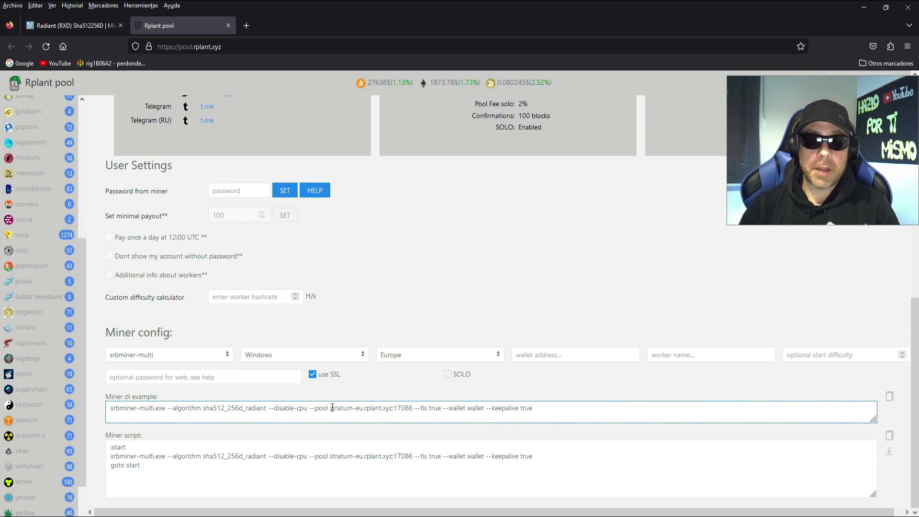
left_click_drag(331, 408, 414, 410)
key("cmd+c")
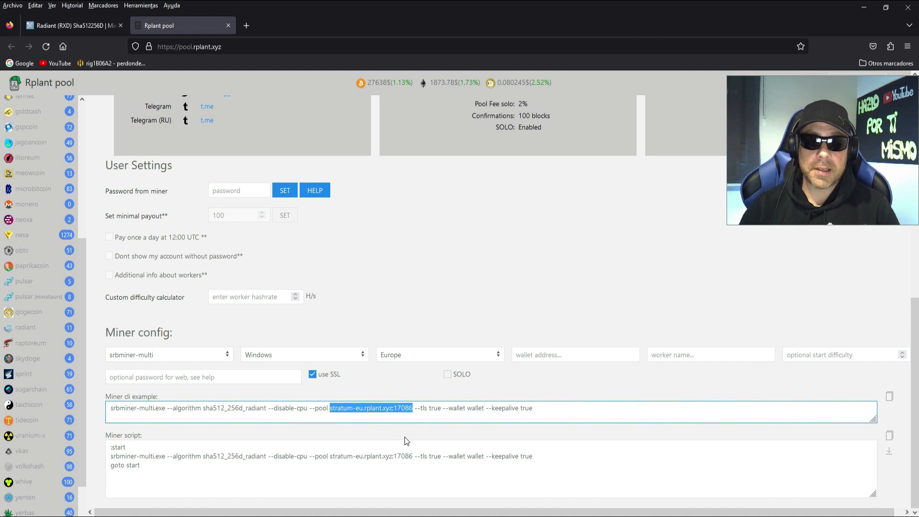
right_click(364, 407)
left_click(398, 317)
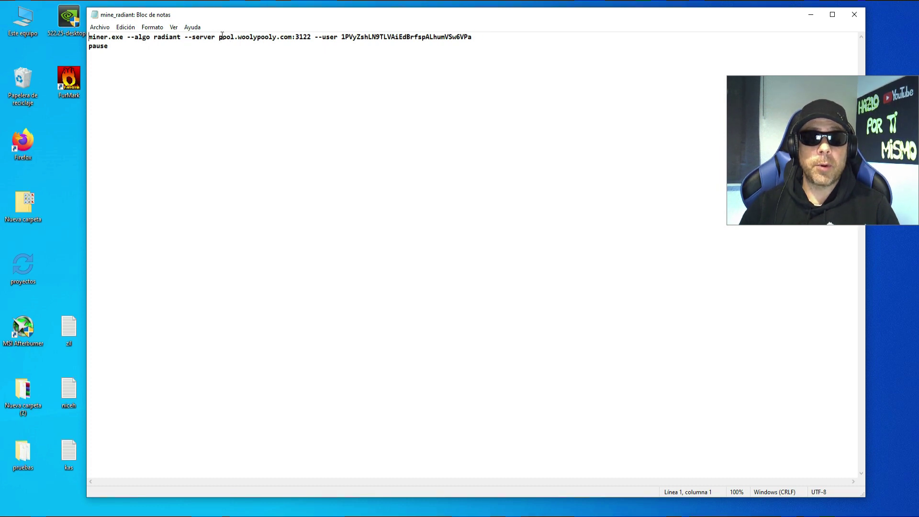
- In the mine_radiant file in Notepad, replace the woolypooly server address with the copied stratum-eu.rplant.xyz:17086
left_click_drag(219, 37, 312, 37)
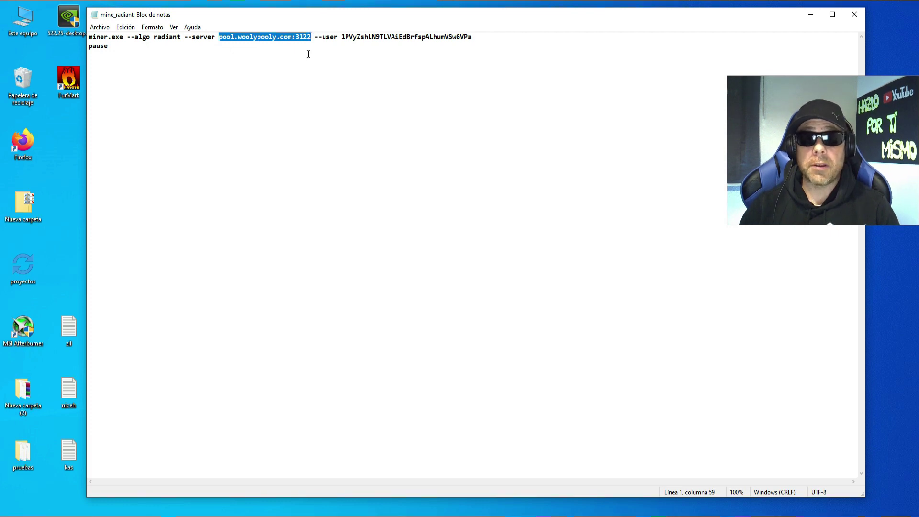
right_click(259, 37)
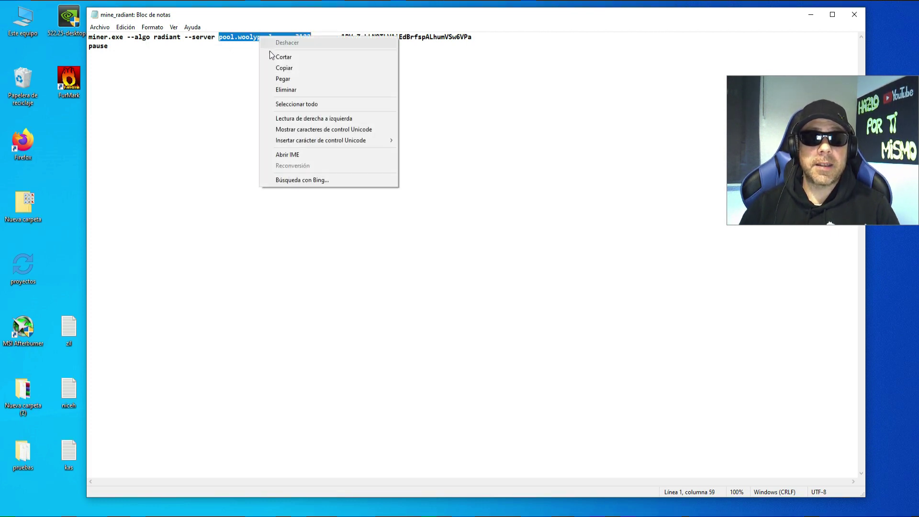
left_click(290, 79)
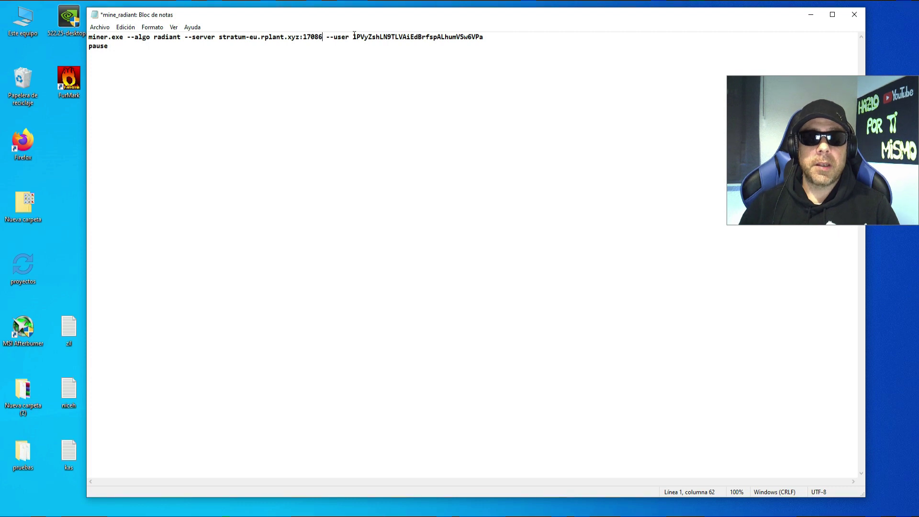
- Copy the wallet address from the radiant text file on the desktop and close that file
left_click_drag(356, 37, 381, 37)
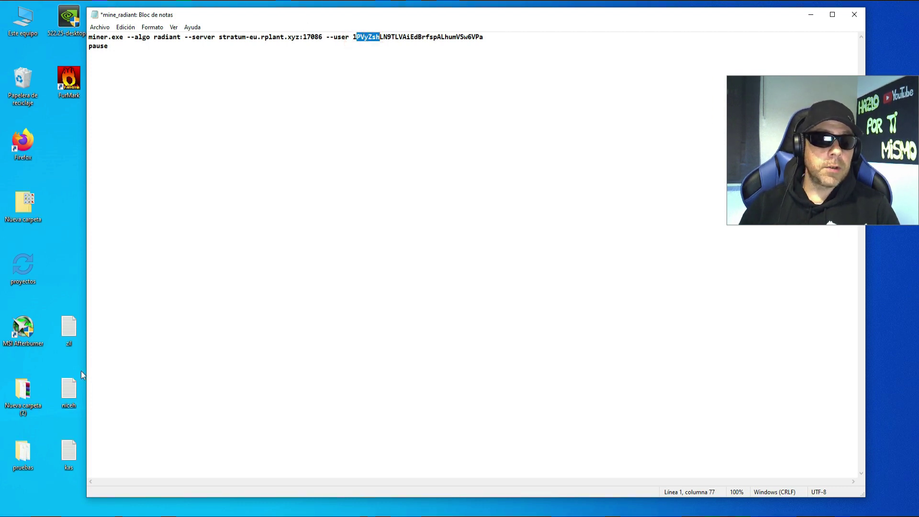
left_click_drag(537, 17, 570, 17)
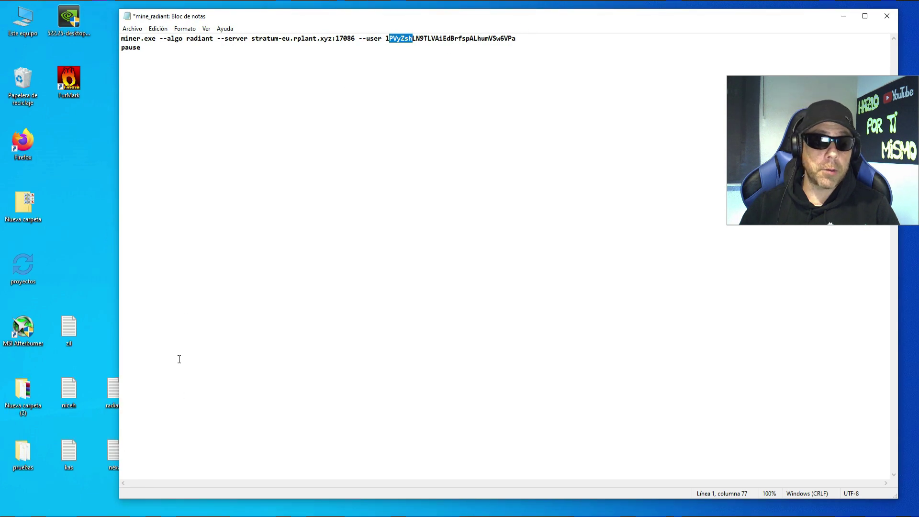
double_click(102, 390)
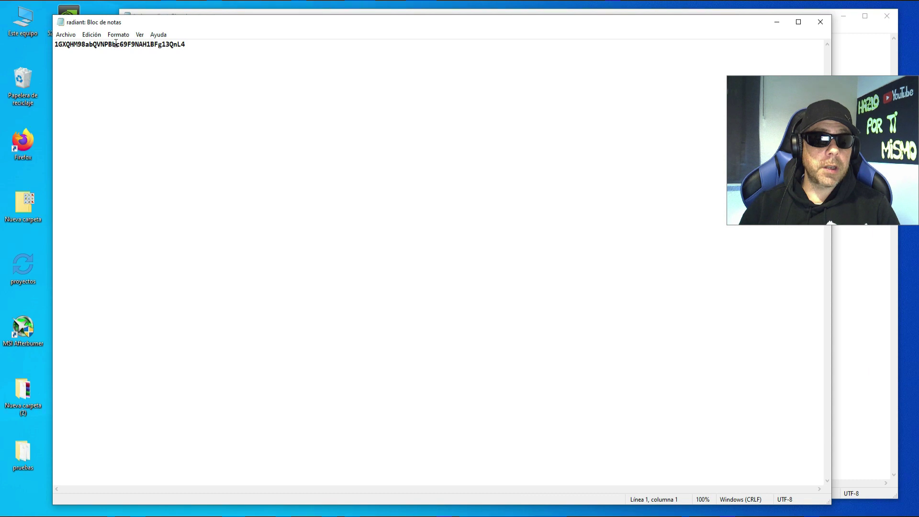
double_click(116, 44)
right_click(117, 44)
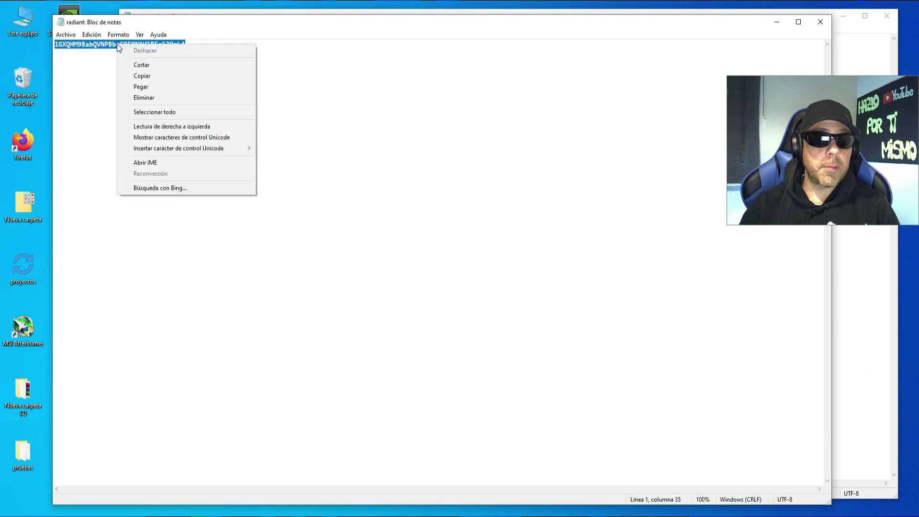
left_click(168, 76)
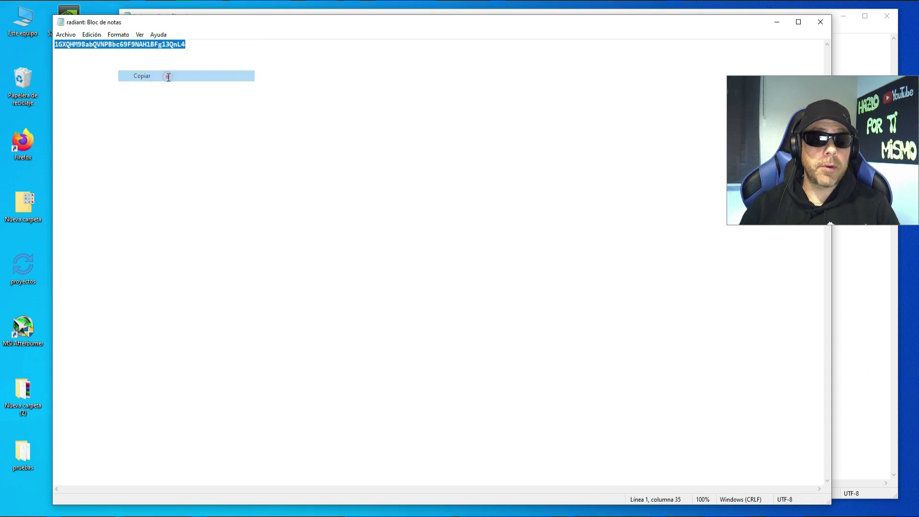
left_click(820, 25)
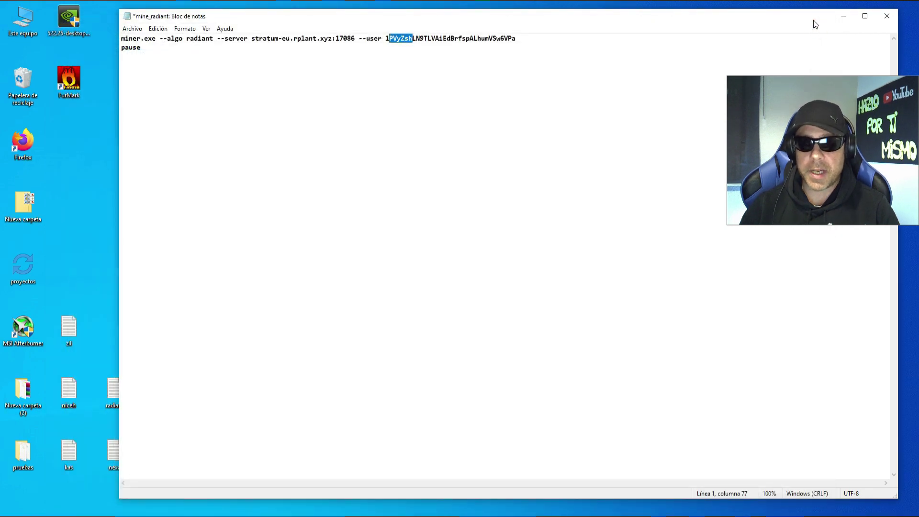
- In the mine_radiant file, replace the example wallet address after --user with the copied wallet address
left_click(389, 38)
key("shift+Right")
left_click_drag(386, 38, 529, 38)
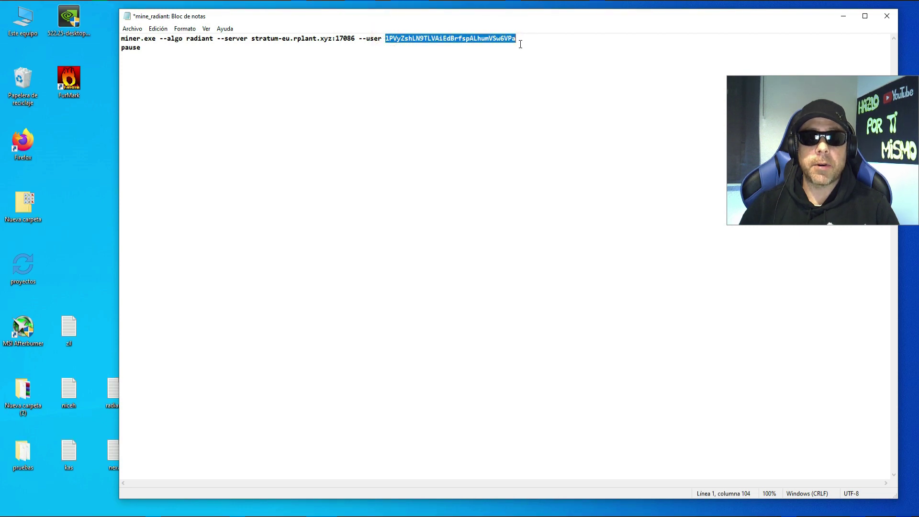
right_click(453, 38)
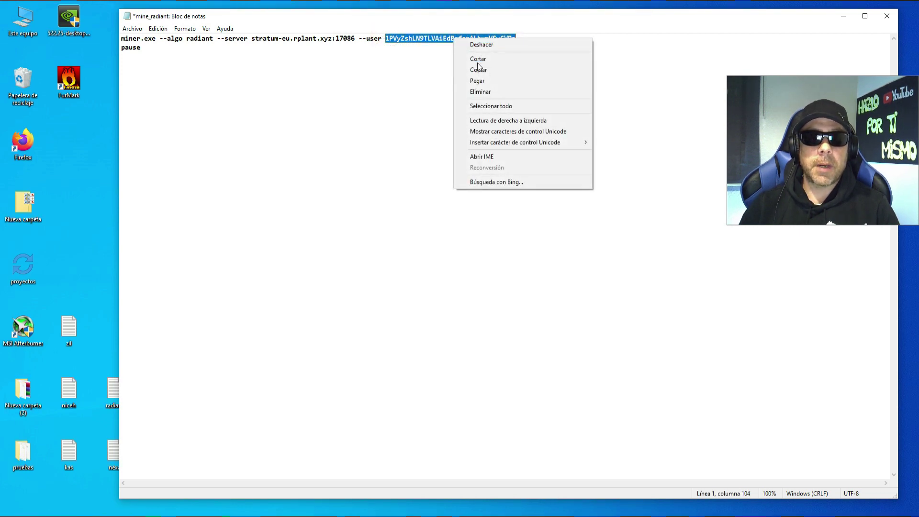
left_click(490, 81)
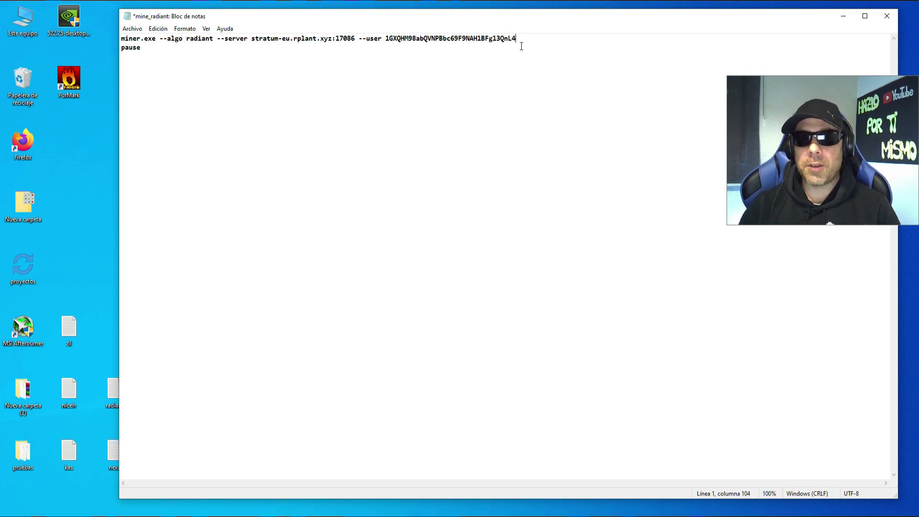
- Append the worker name .3060ti to the wallet address, then save and close the mine_radiant file
type(".30")
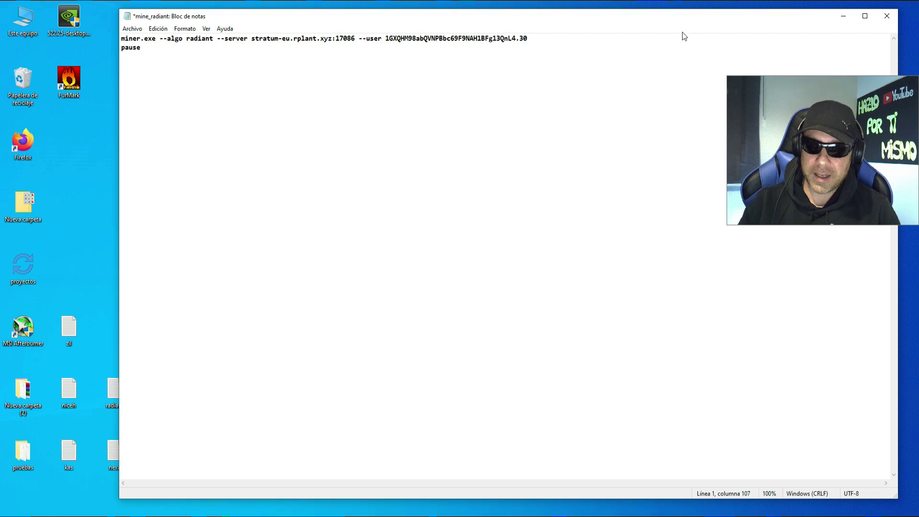
type("60ti")
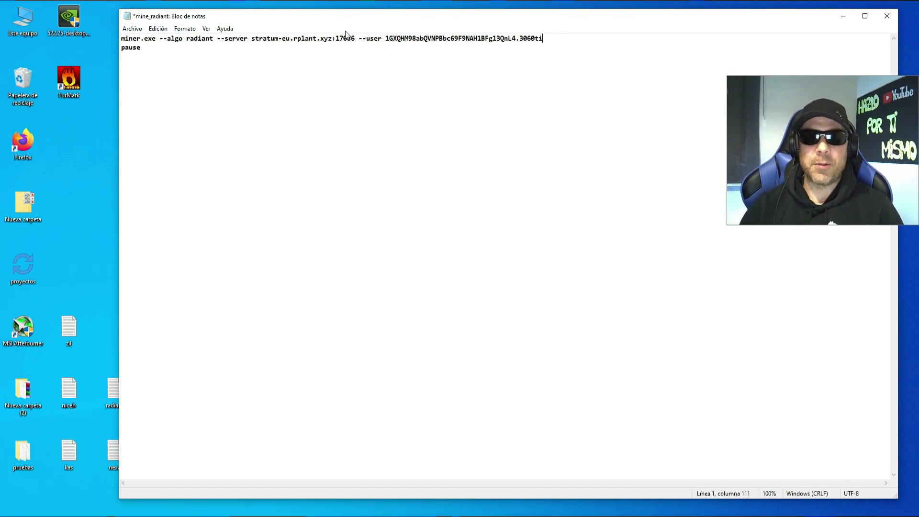
left_click(887, 16)
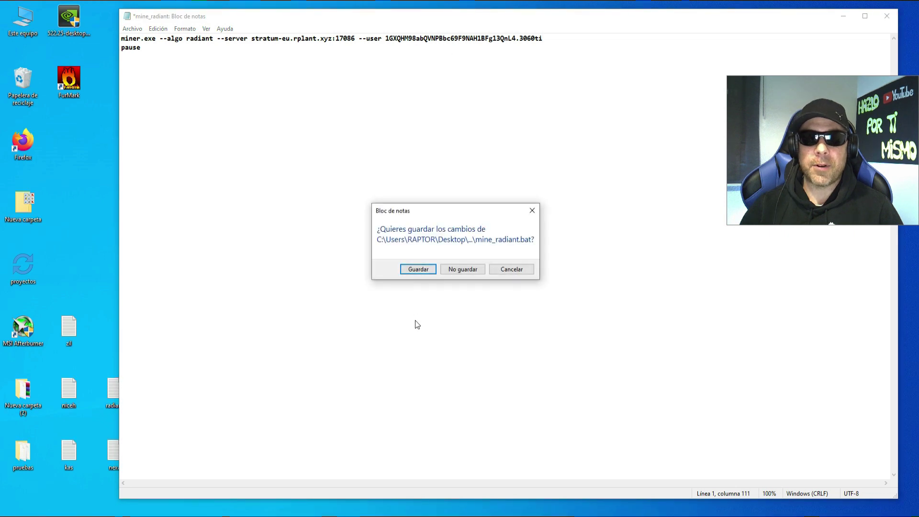
left_click(425, 272)
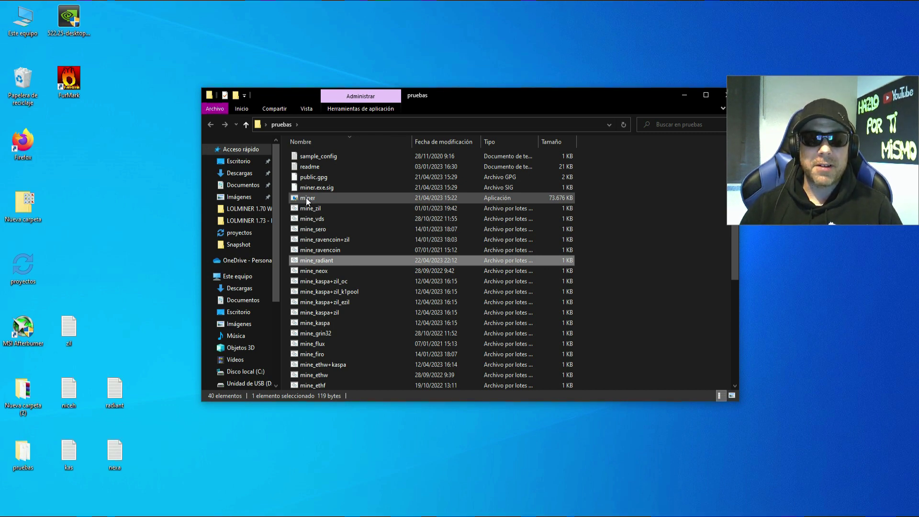
- Open MSI Afterburner and move the pruebas folder window away from it so both are visible
left_click(23, 329)
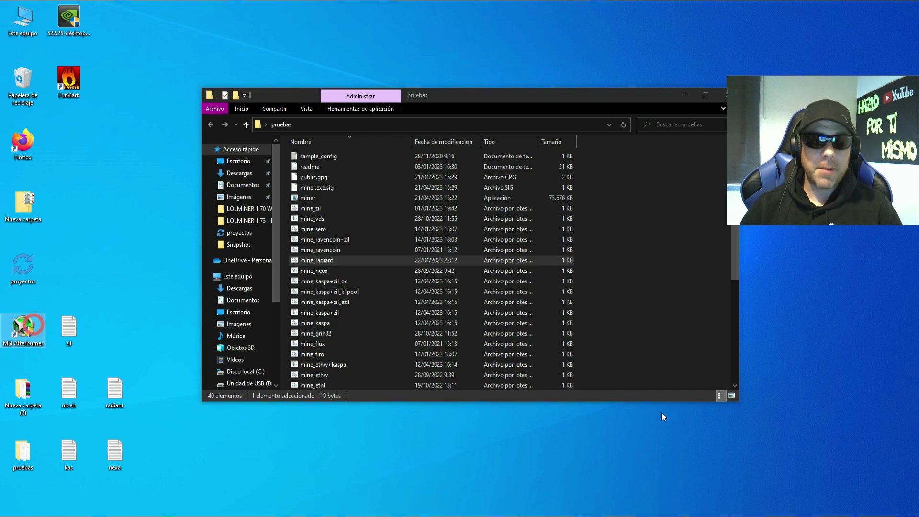
left_click(822, 515)
left_click(822, 508)
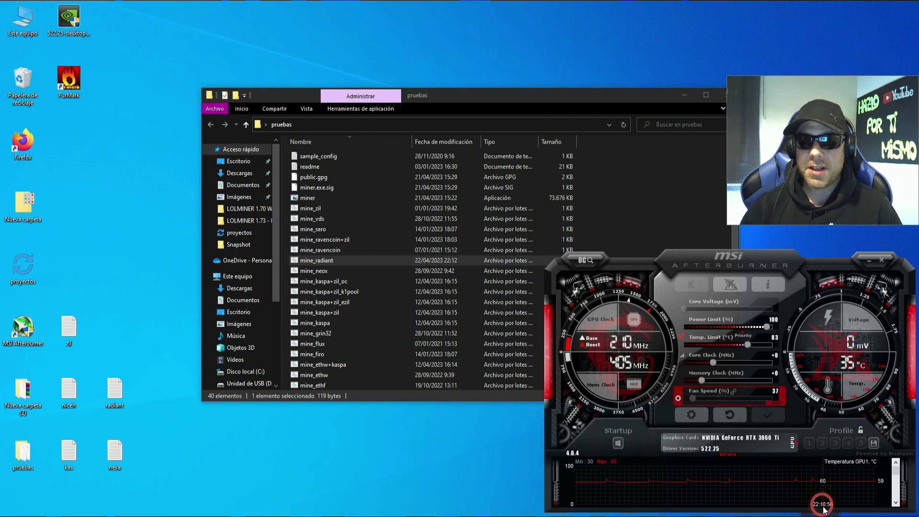
left_click(606, 96)
left_click_drag(602, 93, 467, 43)
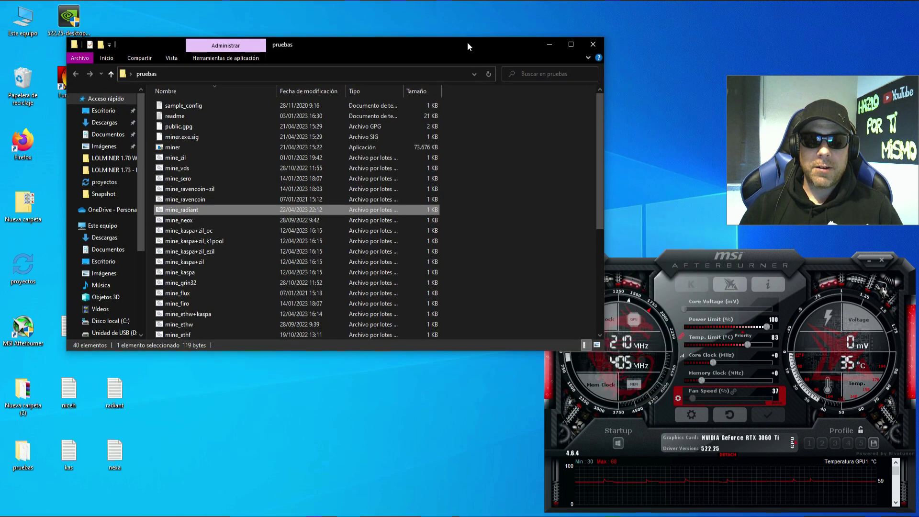
- In MSI Afterburner, lower the power limit to 41 % and set the core clock offset to +250 MHz
left_click(768, 263)
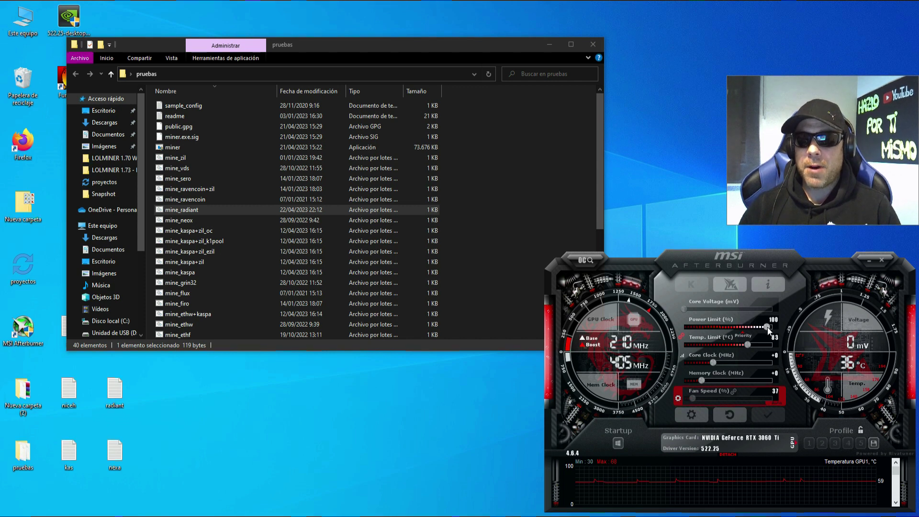
left_click_drag(766, 327, 683, 329)
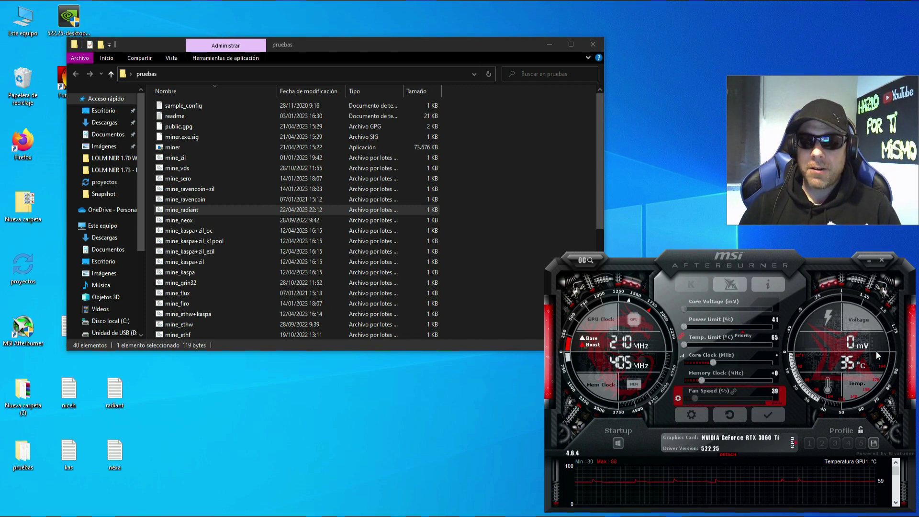
left_click(771, 355)
type("250")
key("Return")
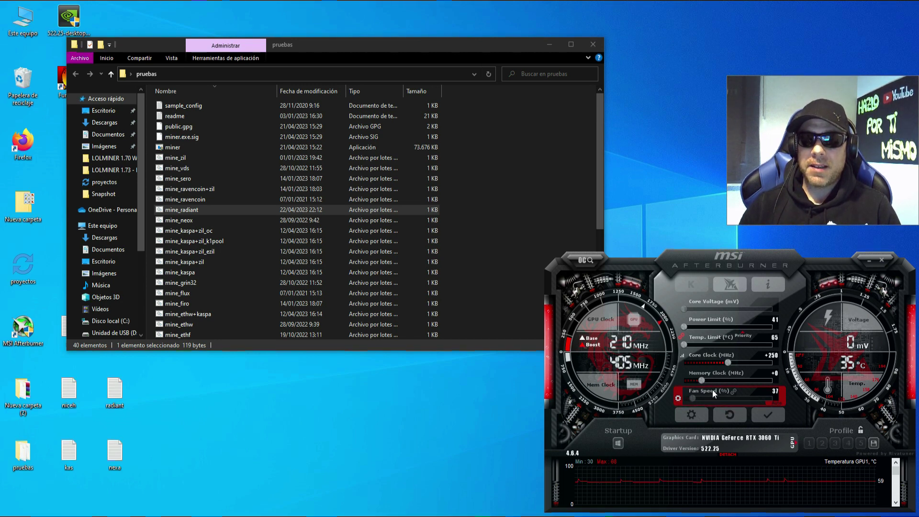
- Review the custom fan speed curve in the MSI Afterburner properties, accept the dialog and reposition the Afterburner window
left_click(697, 414)
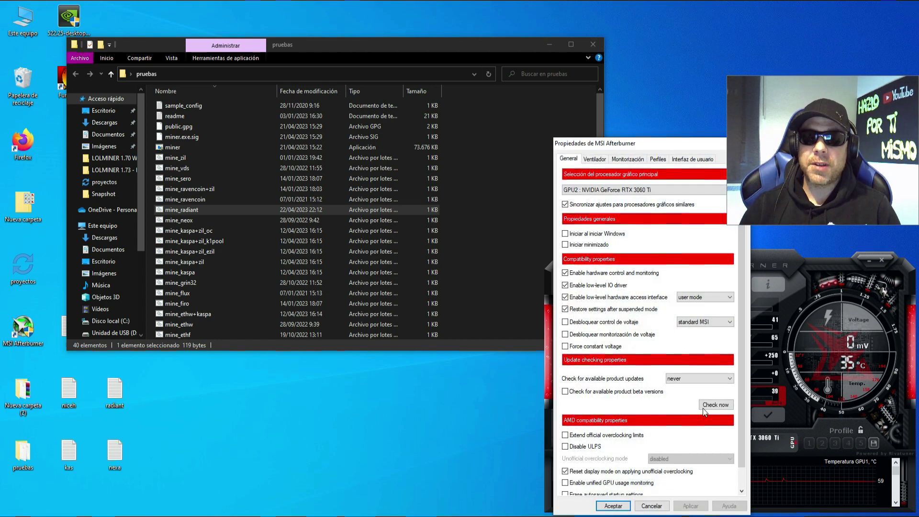
left_click(595, 159)
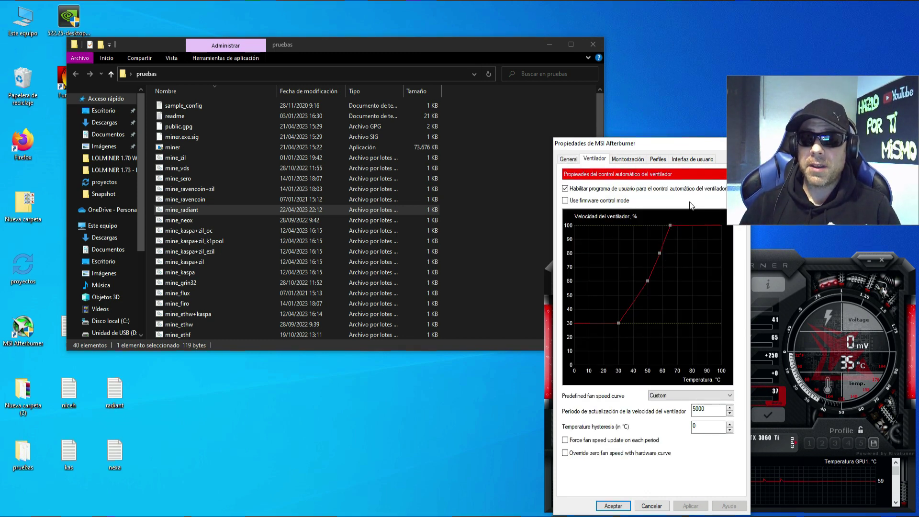
left_click(616, 506)
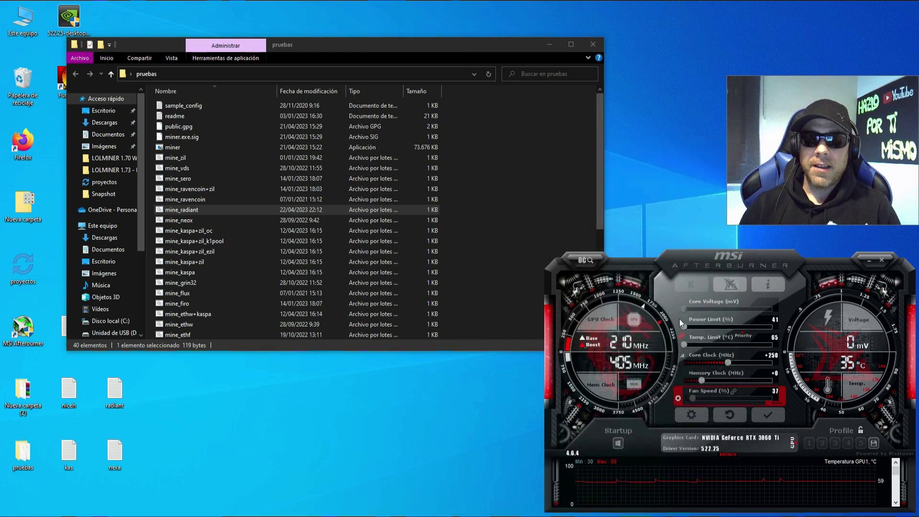
left_click_drag(740, 258, 729, 237)
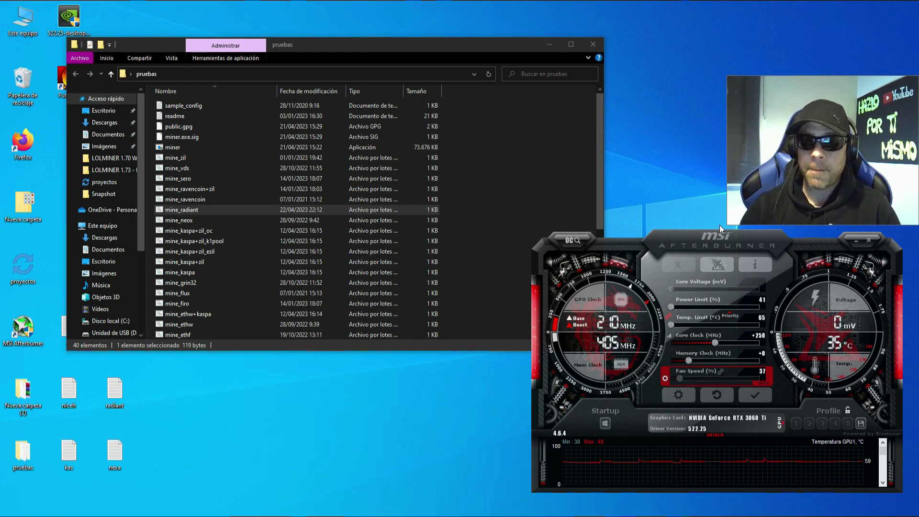
left_click_drag(730, 237, 732, 249)
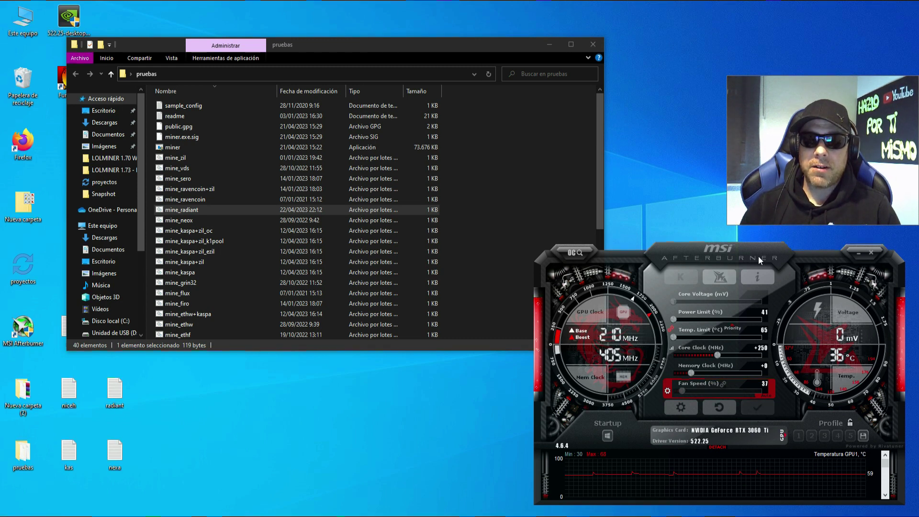
- In the compatibility properties of the miner application, have the program run as administrator and accept
left_click(177, 149)
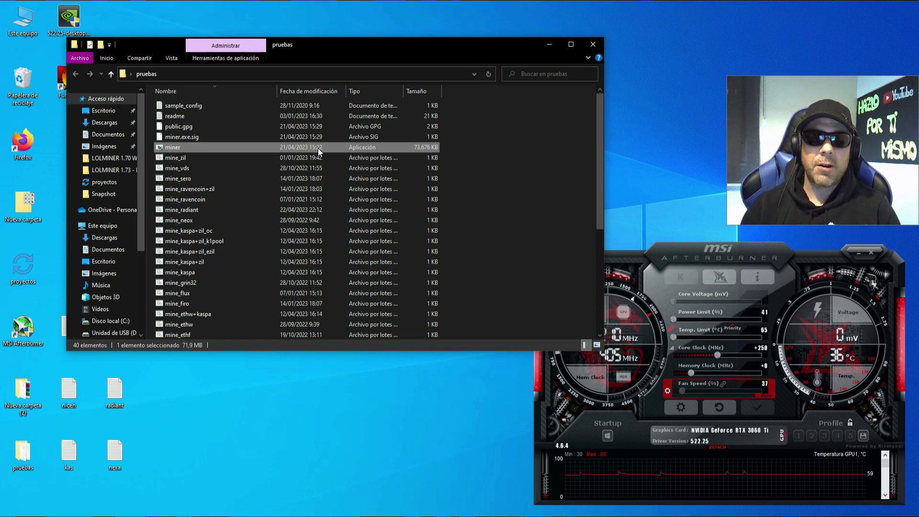
right_click(175, 151)
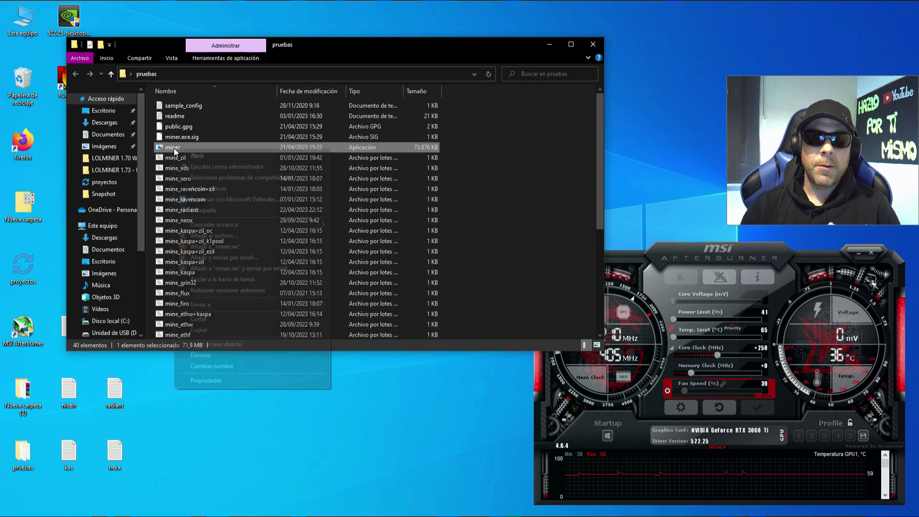
left_click(217, 380)
left_click(225, 172)
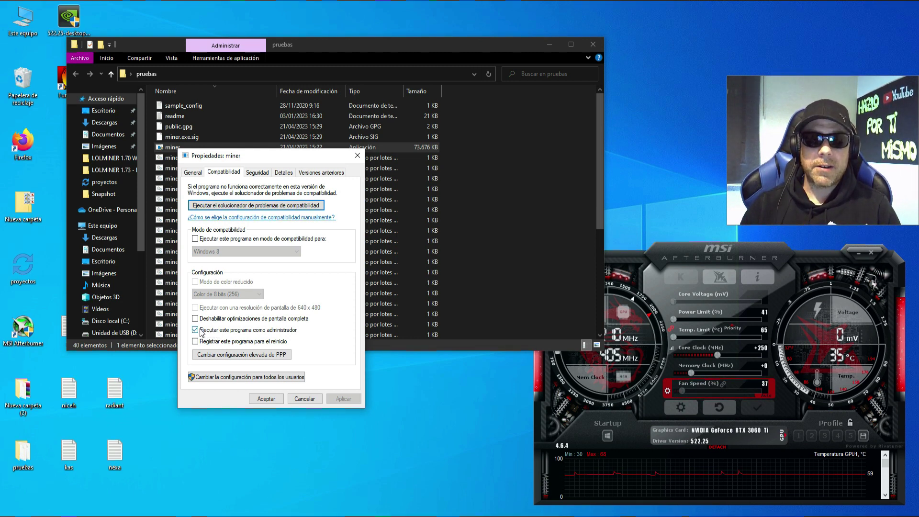
left_click(344, 396)
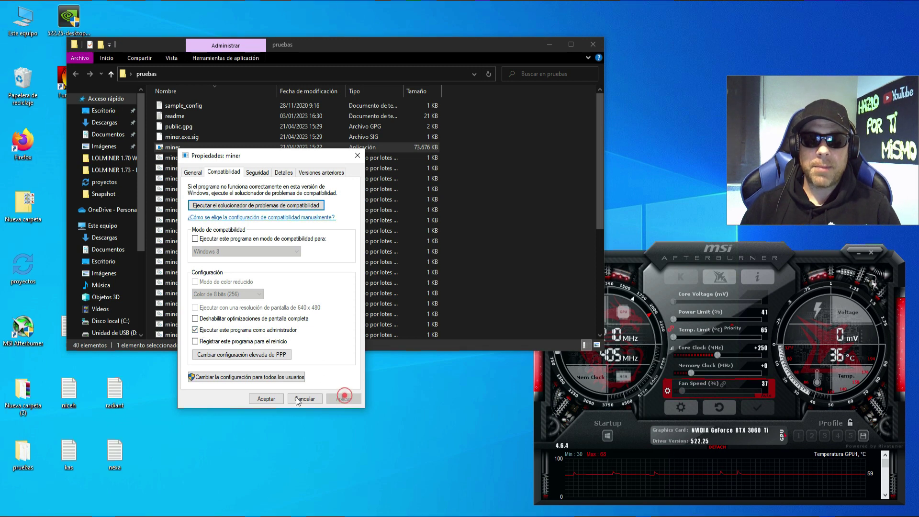
left_click(266, 399)
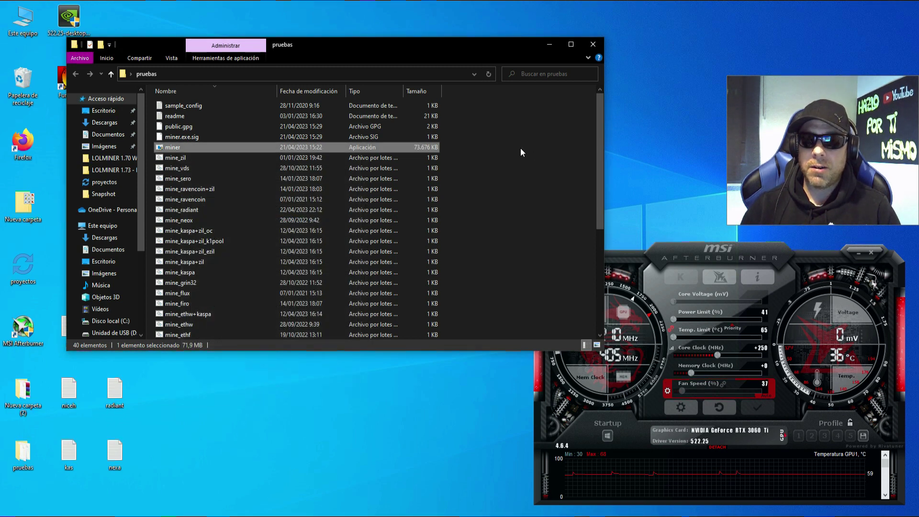
- Run mine_radiant from the pruebas folder and stretch the GMiner console to nearly the full screen height
left_click(205, 210)
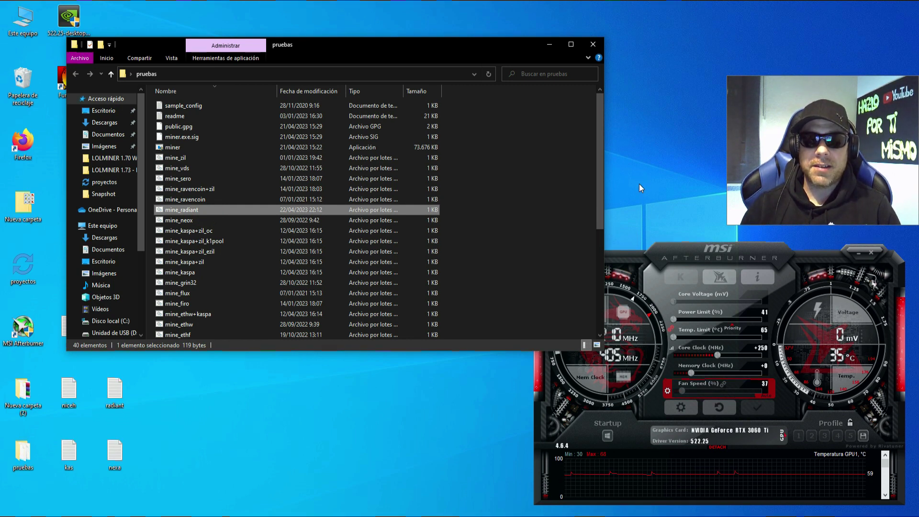
key("Return")
left_click_drag(374, 112, 332, 20)
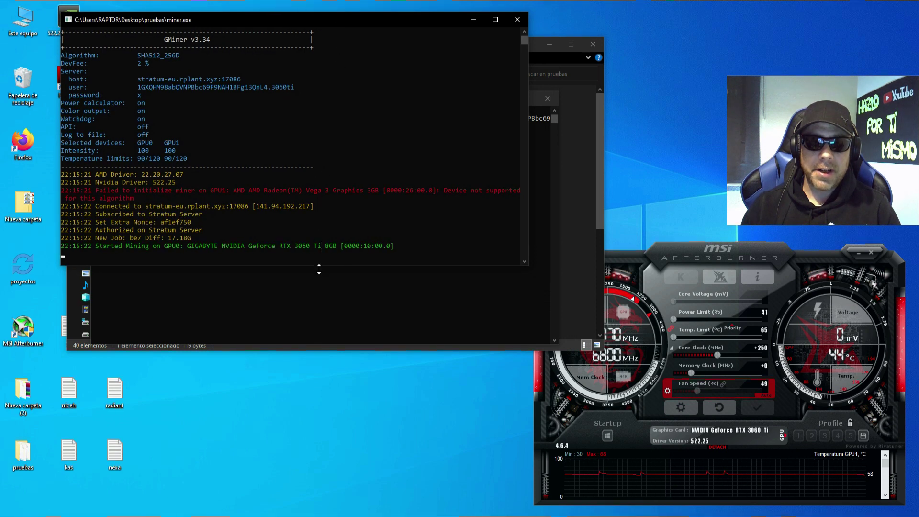
left_click_drag(318, 267, 267, 513)
left_click(721, 254)
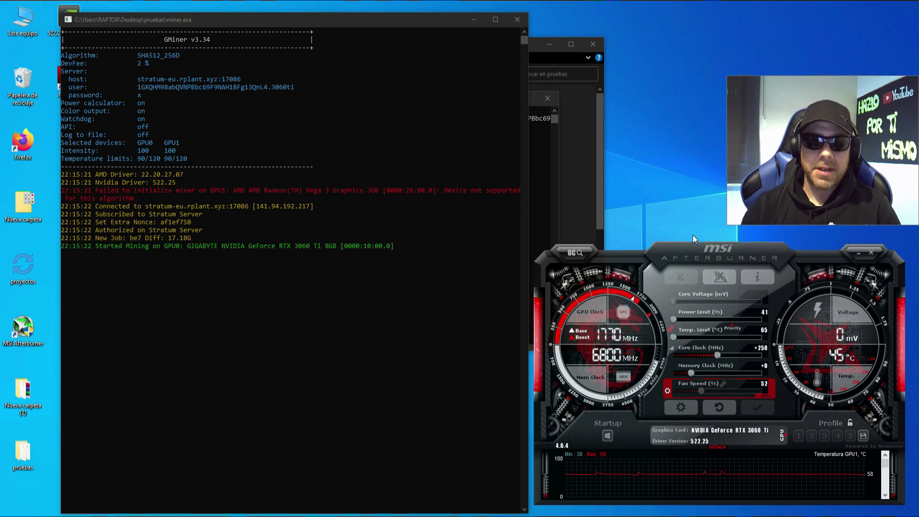
left_click(187, 34)
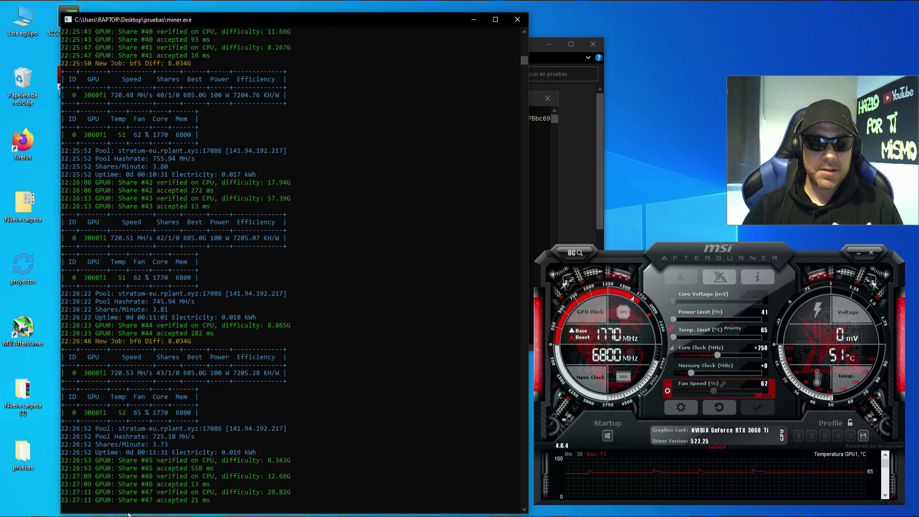
- Switch to the Rplant pool page in Firefox and search for the miner's statistics with the copied wallet address
key("alt+Tab")
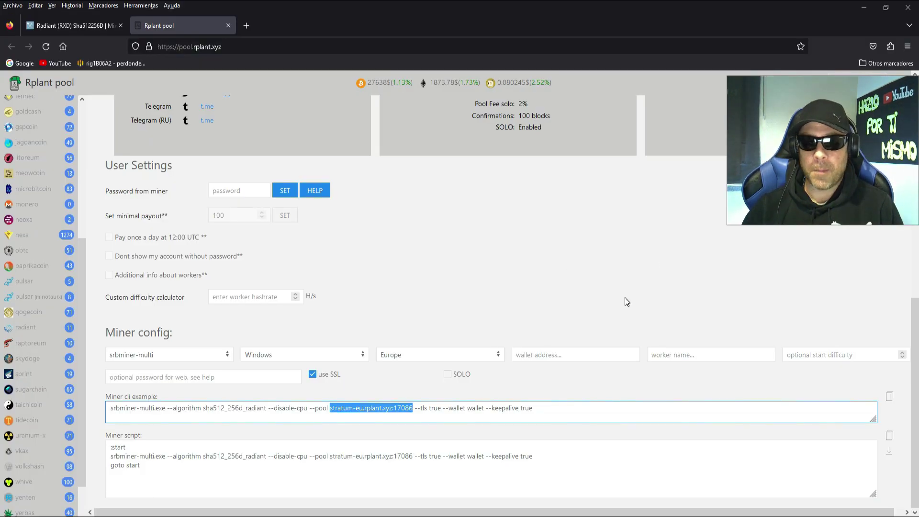
scroll(625, 297, "up", 7)
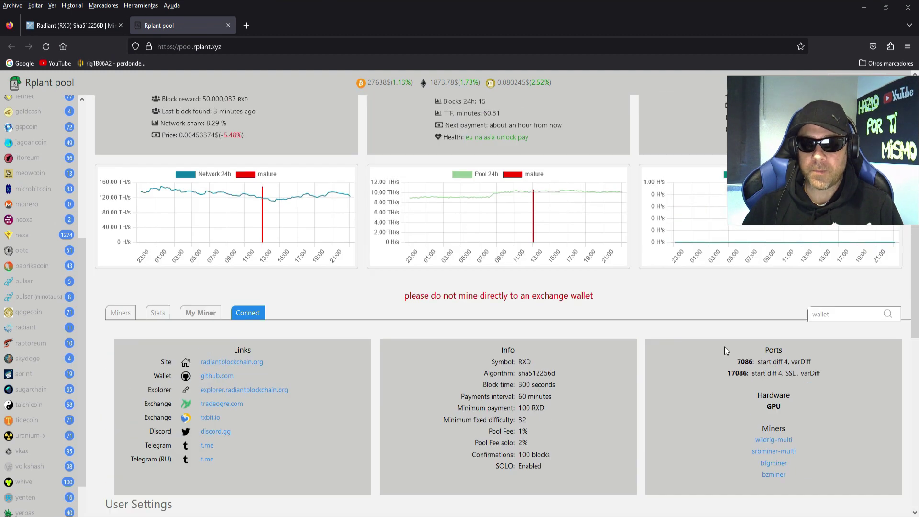
scroll(725, 347, "up", 1)
right_click(828, 381)
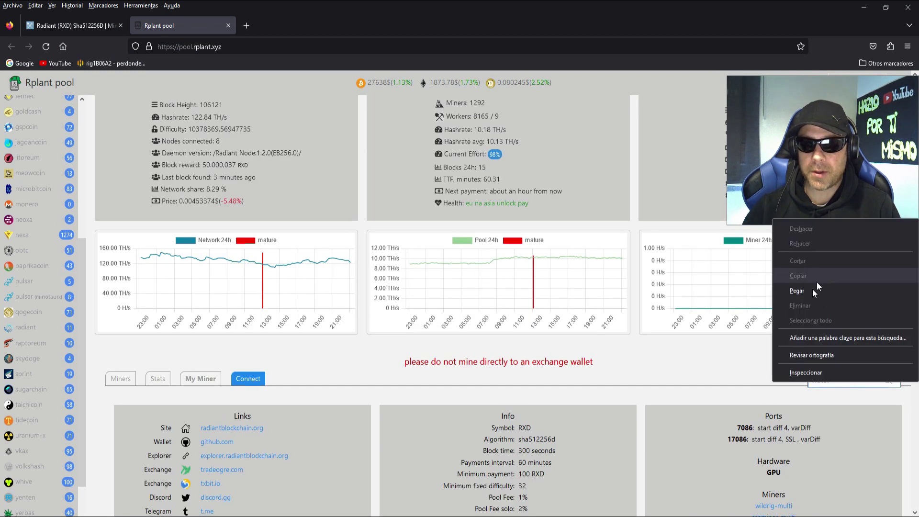
left_click(797, 291)
left_click(889, 379)
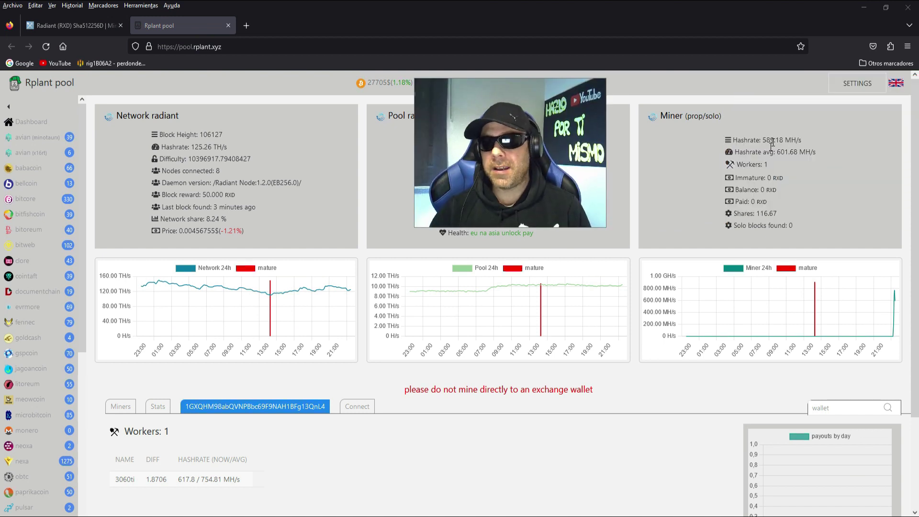
- Examine the miner's hashrate, workers, immature amount, balance, paid amount and solo blocks found on the Rplant pool page
left_click_drag(757, 140, 792, 139)
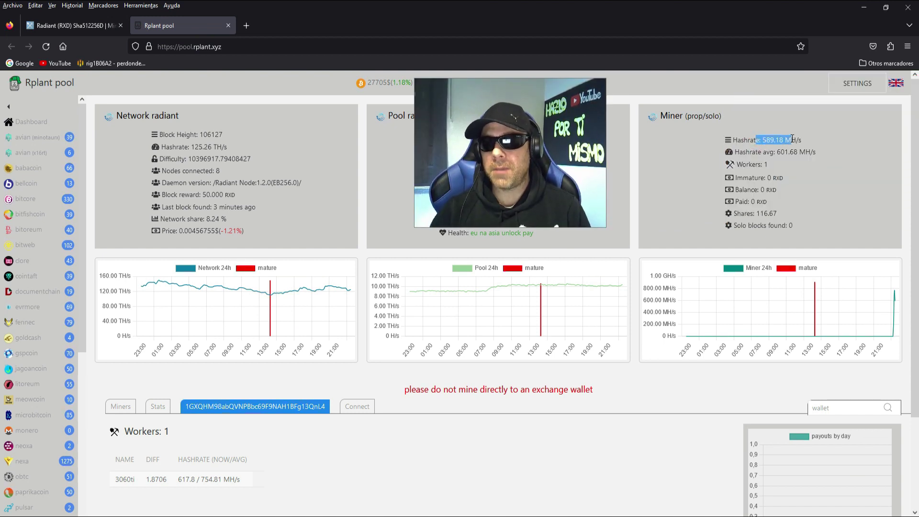
left_click(769, 169)
double_click(765, 165)
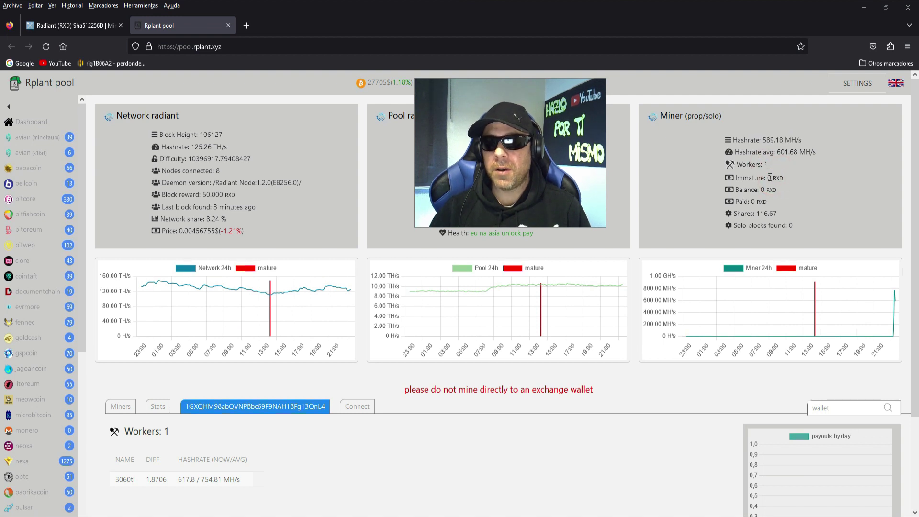
left_click(770, 178)
left_click(761, 190)
double_click(761, 190)
double_click(753, 201)
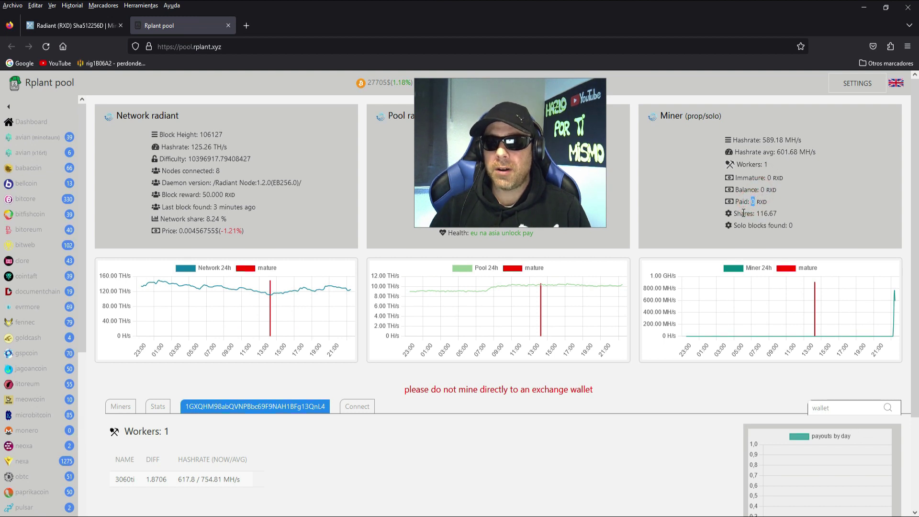
left_click(762, 227)
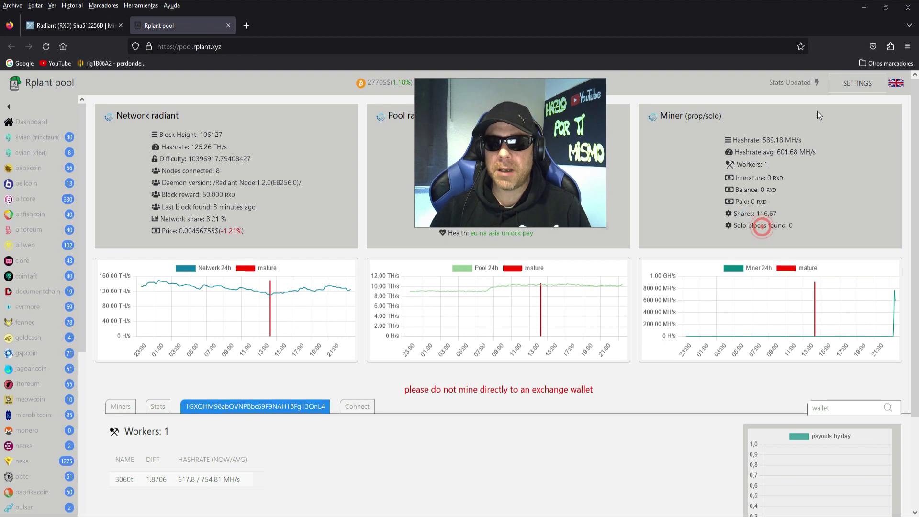
- Examine the worker's current and average hashrate, the payouts chart and the miner's 24-hour chart on the Rplant pool page
left_click(531, 118)
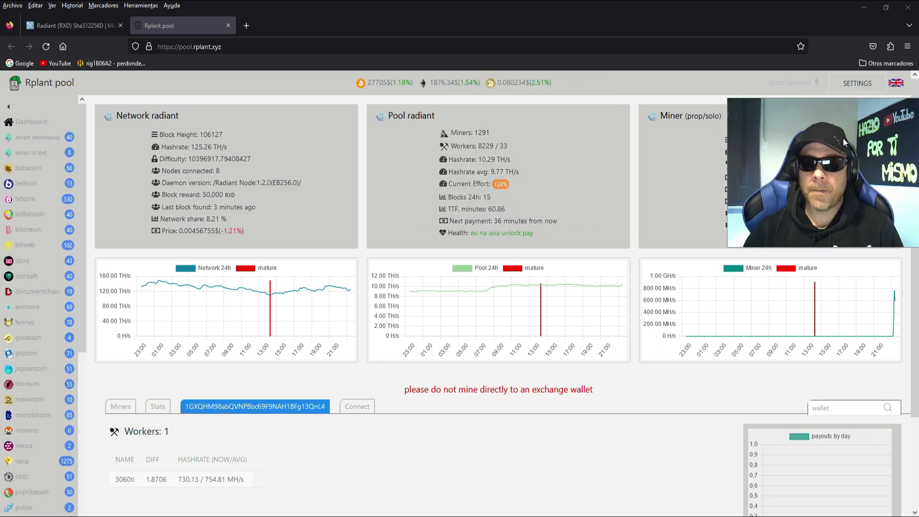
scroll(597, 280, "down", 2)
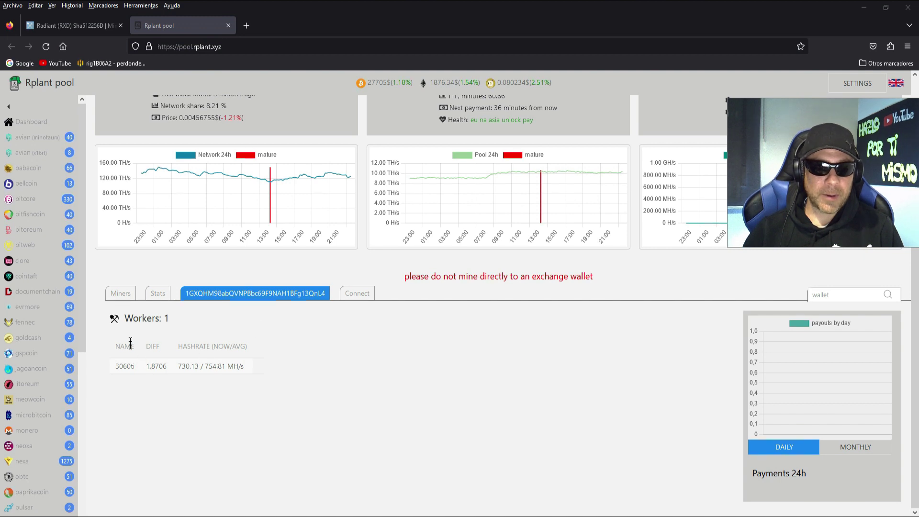
left_click_drag(121, 364, 158, 366)
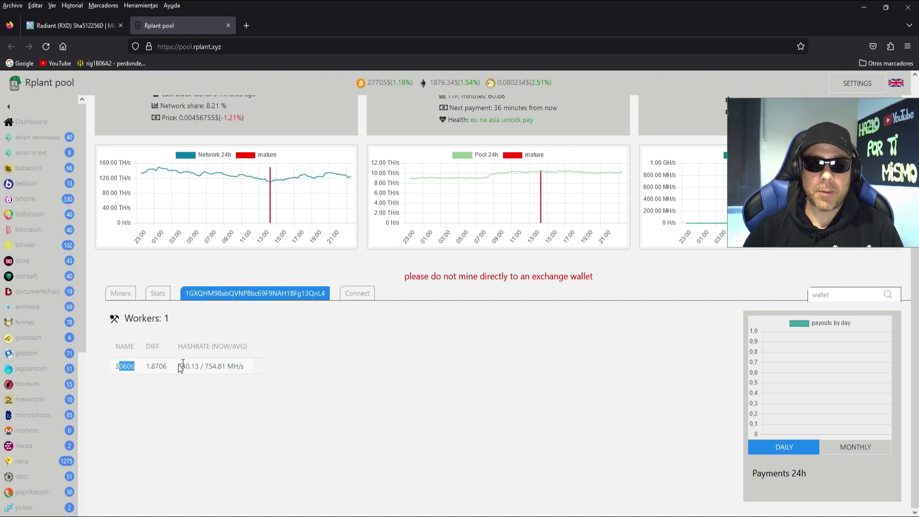
left_click_drag(178, 367, 195, 366)
left_click(206, 367)
left_click(225, 365)
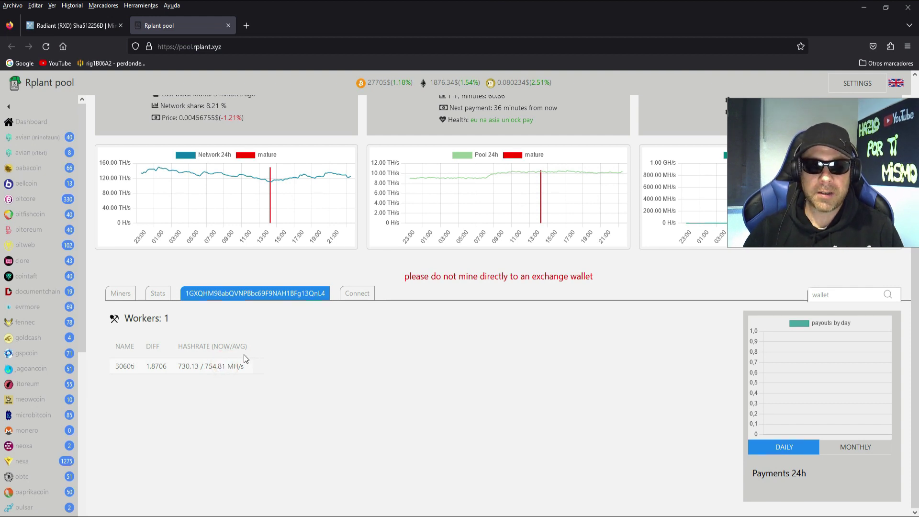
scroll(244, 358, "up", 3)
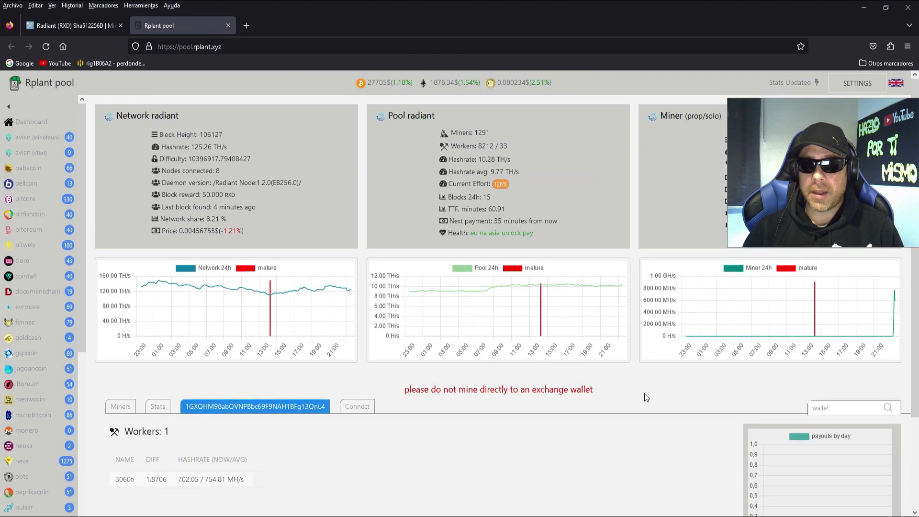
mouse_move(525, 389)
scroll(524, 391, "down", 3)
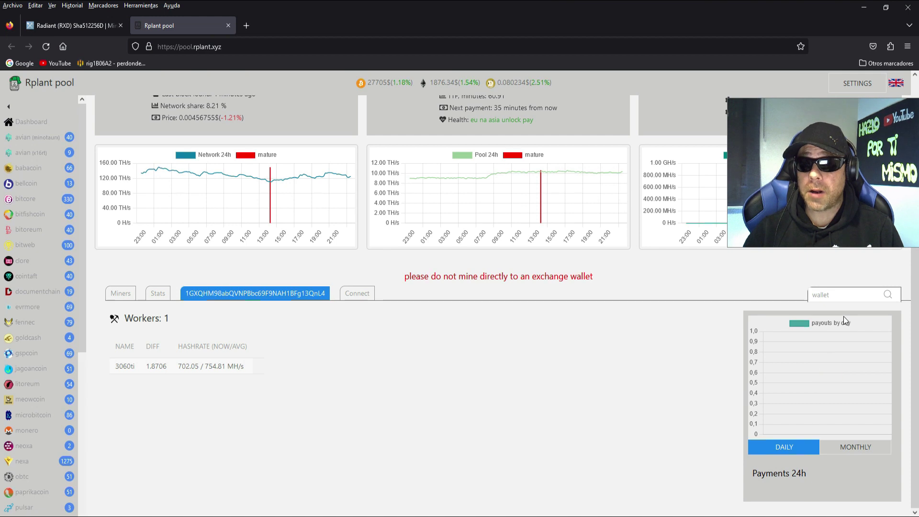
scroll(801, 363, "up", 2)
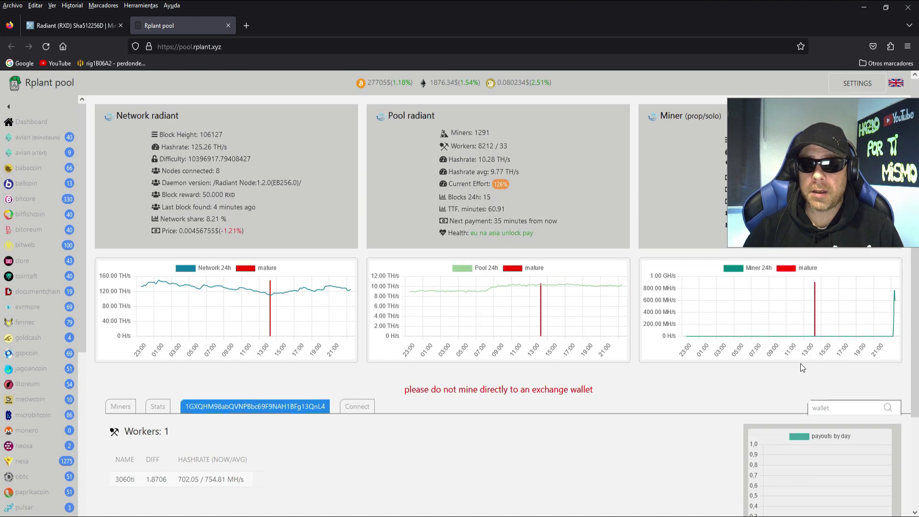
left_click(813, 144)
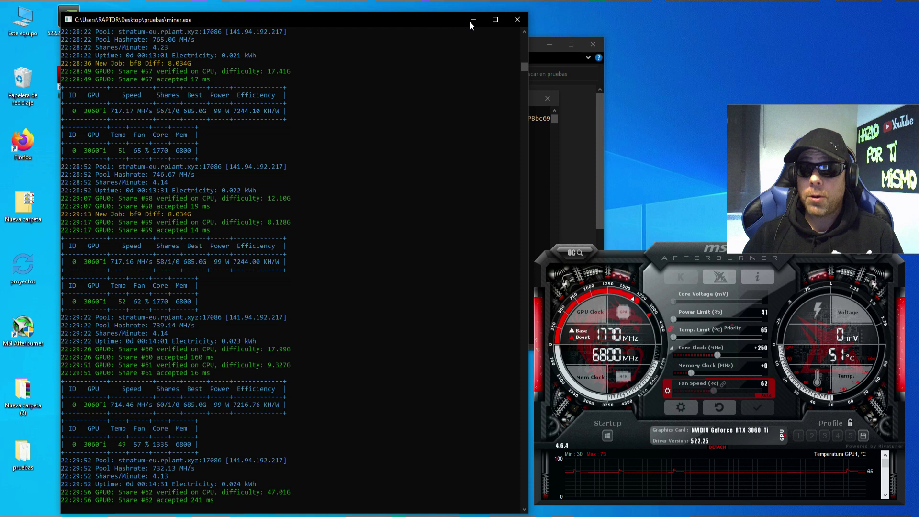
- Stop the miner by closing its GMiner console and batch window, and reset the graphics card's overclock in MSI Afterburner to defaults
left_click(516, 20)
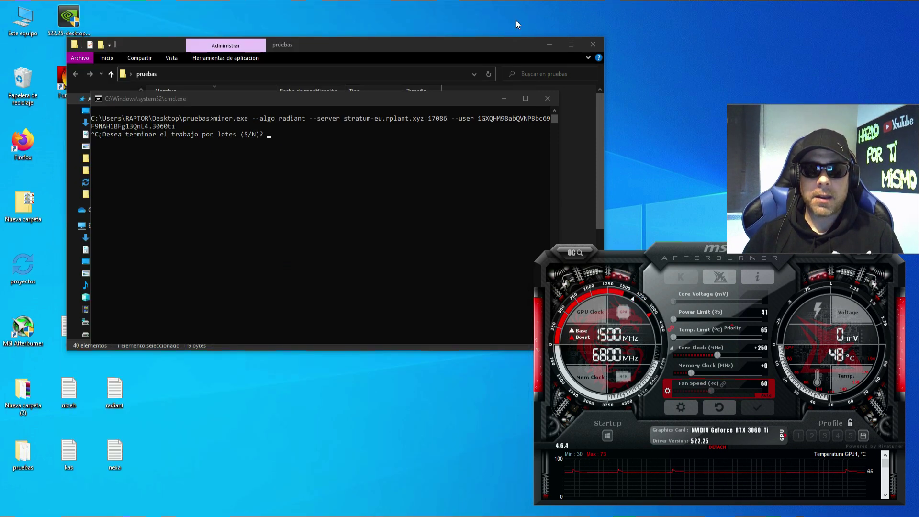
left_click(548, 98)
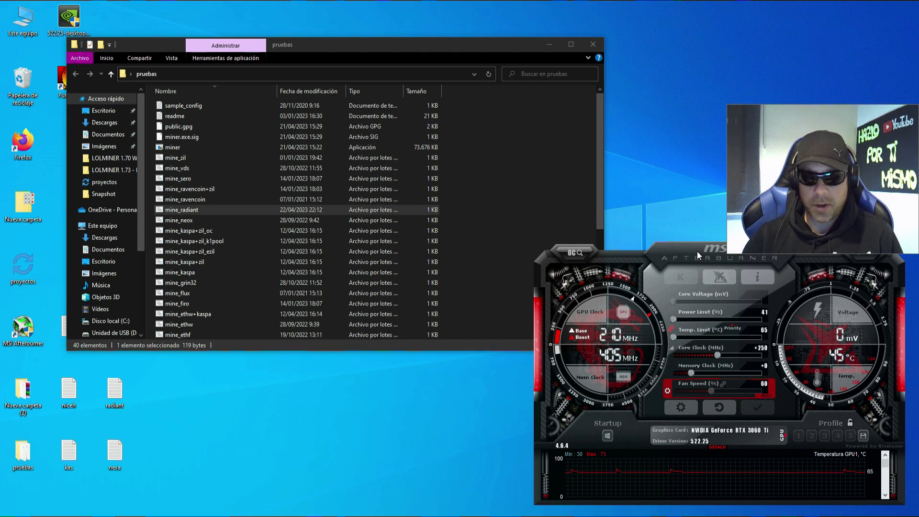
left_click(722, 409)
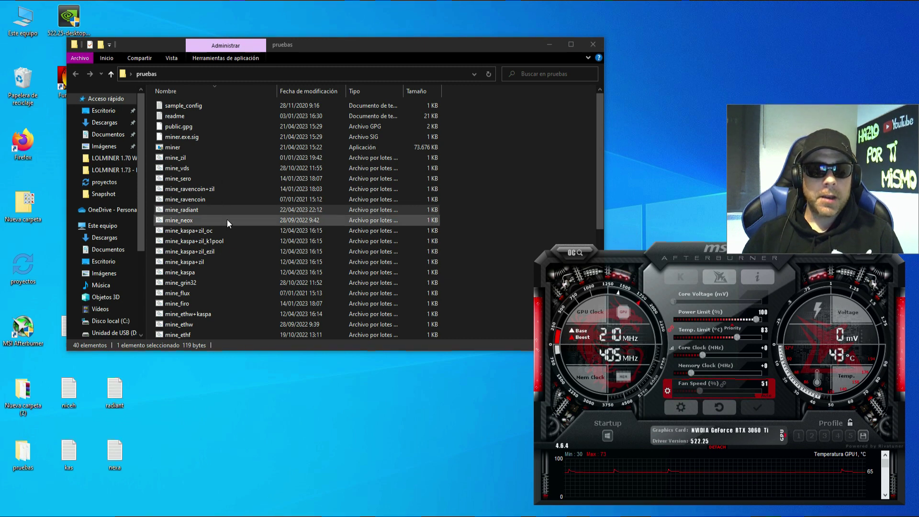
- Open mine_kaspa+zil_oc for editing, copy the parameters --cclock +50 --lock_mclock 810 from its command line, and close the file
left_click(192, 231)
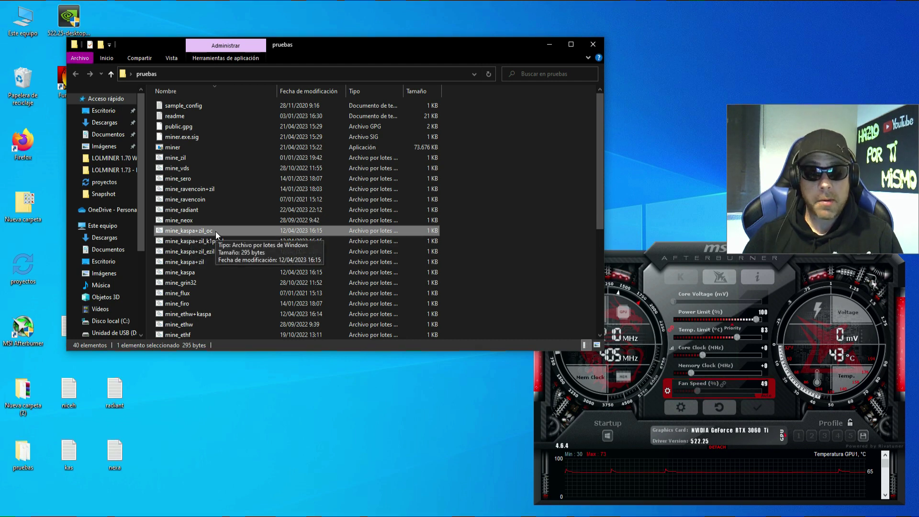
right_click(215, 231)
left_click(237, 249)
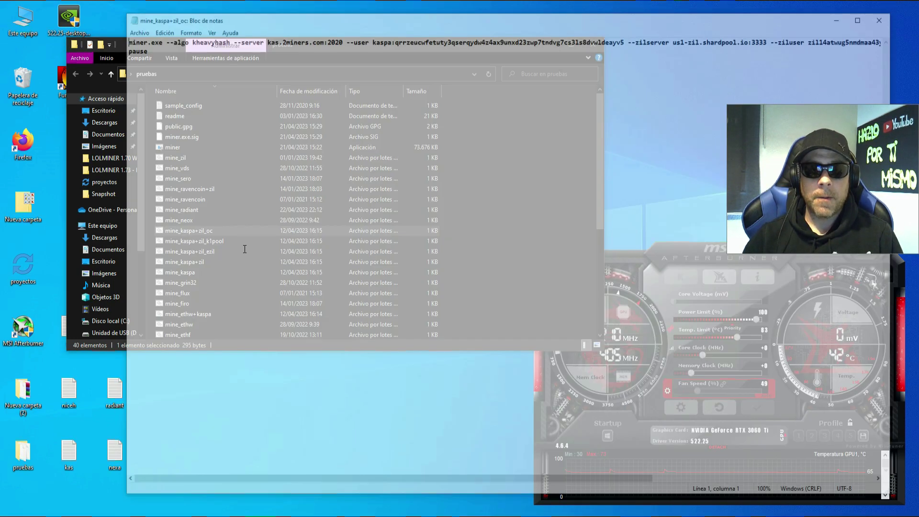
left_click_drag(513, 487, 738, 486)
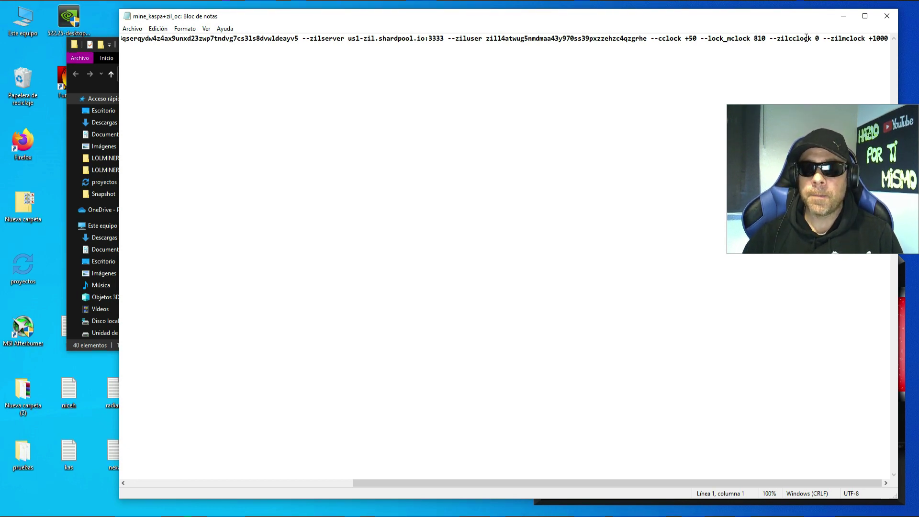
left_click_drag(850, 41, 858, 41)
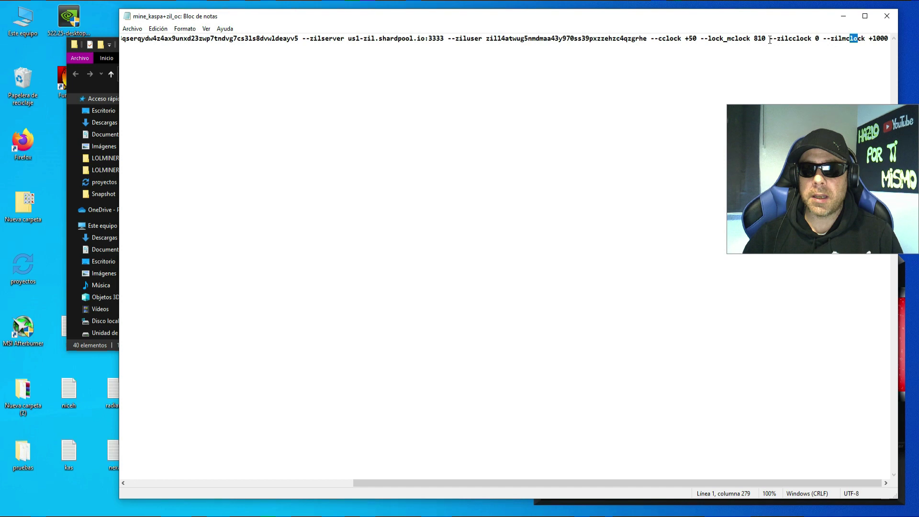
left_click_drag(701, 38, 736, 40)
left_click_drag(651, 39, 766, 37)
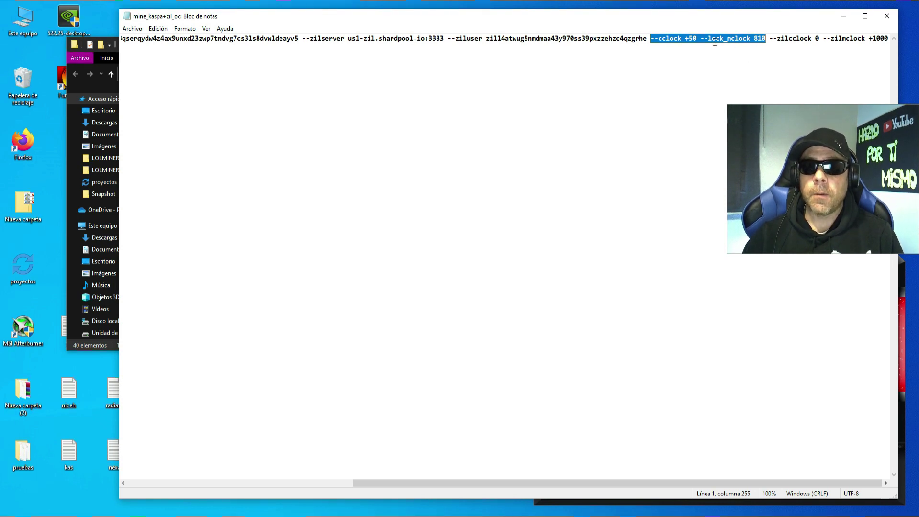
right_click(714, 40)
left_click(739, 71)
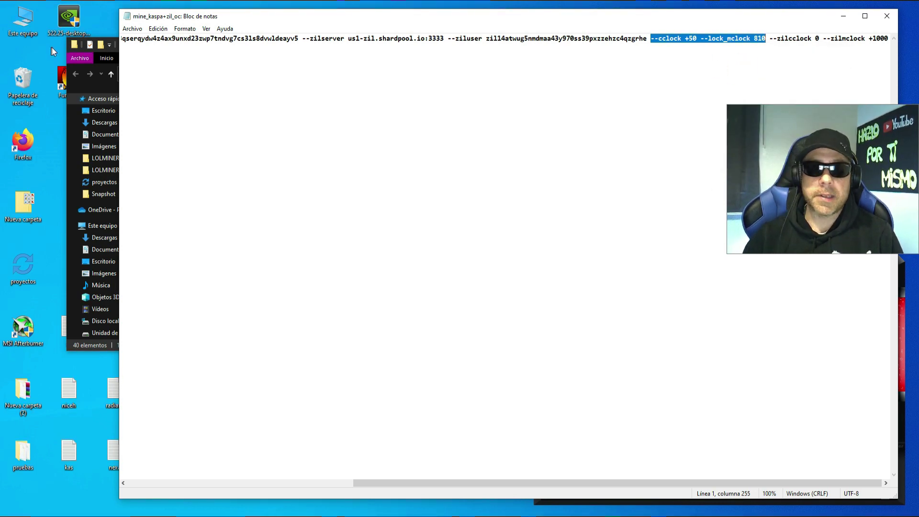
left_click(888, 15)
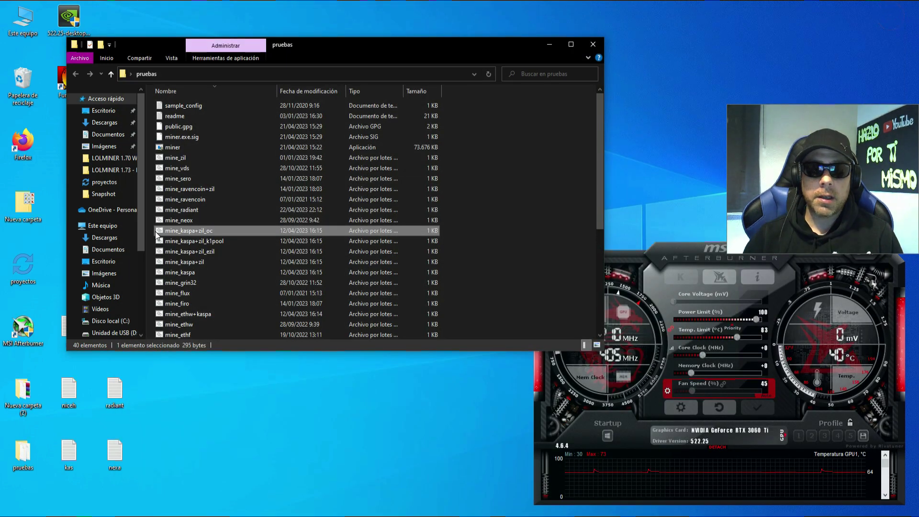
- Open mine_radiant for editing and paste the copied clock parameters after the worker name 3060ti, separated by a space
left_click(187, 211)
right_click(194, 210)
left_click(217, 226)
left_click(553, 38)
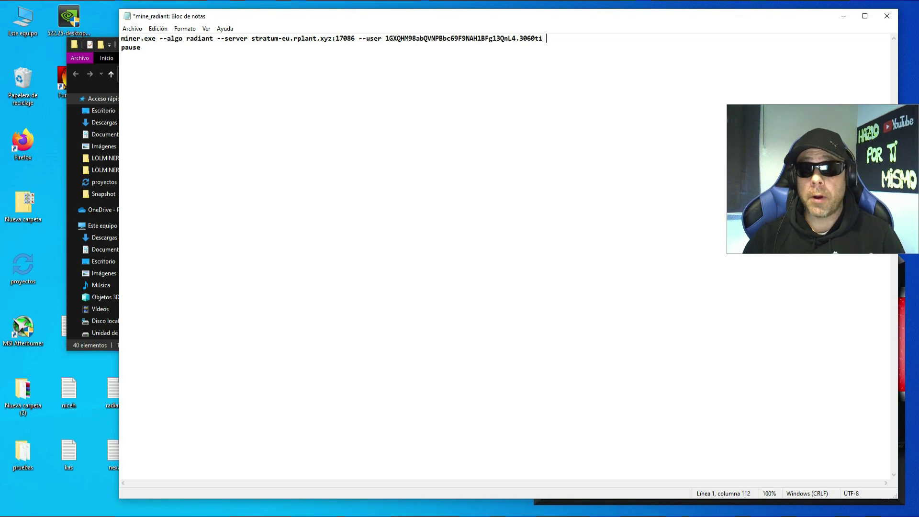
right_click(555, 39)
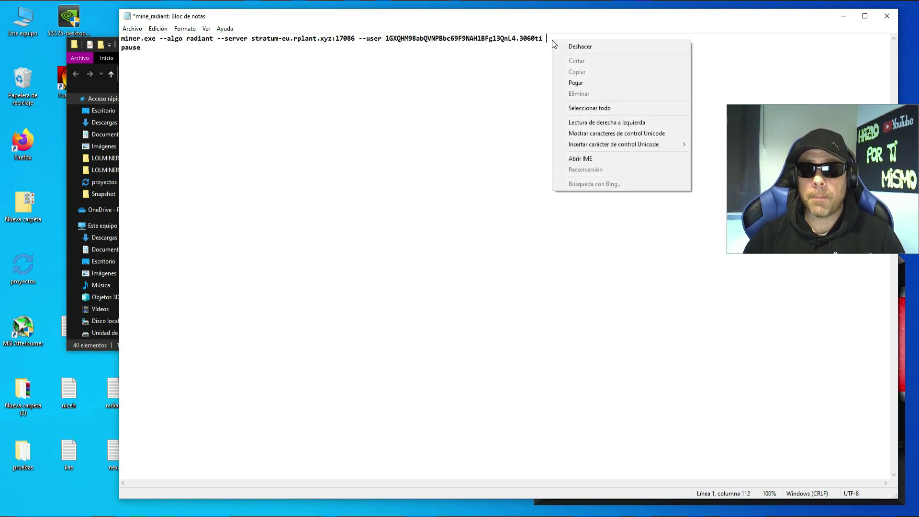
left_click(575, 80)
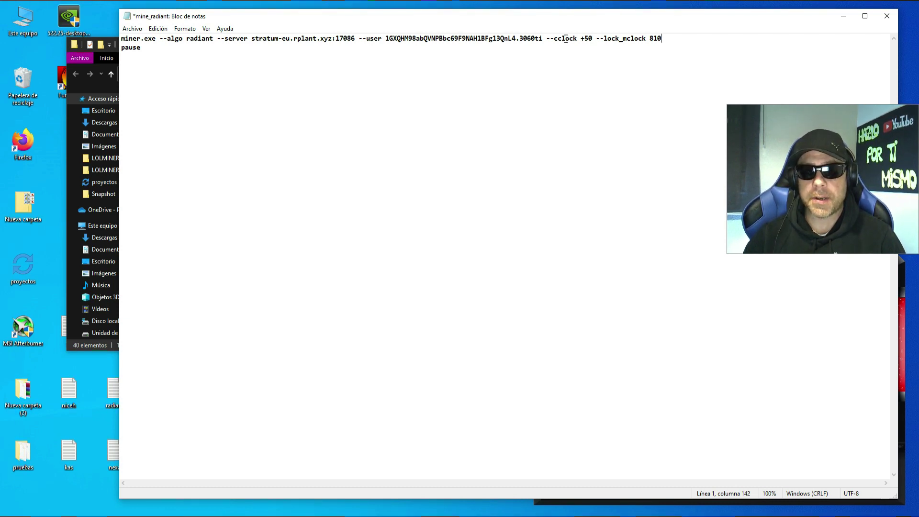
- Change the --cclock value in mine_radiant to +250, check the --lock_mclock parameter, and close the file with the changes saved
left_click(585, 40)
type("2")
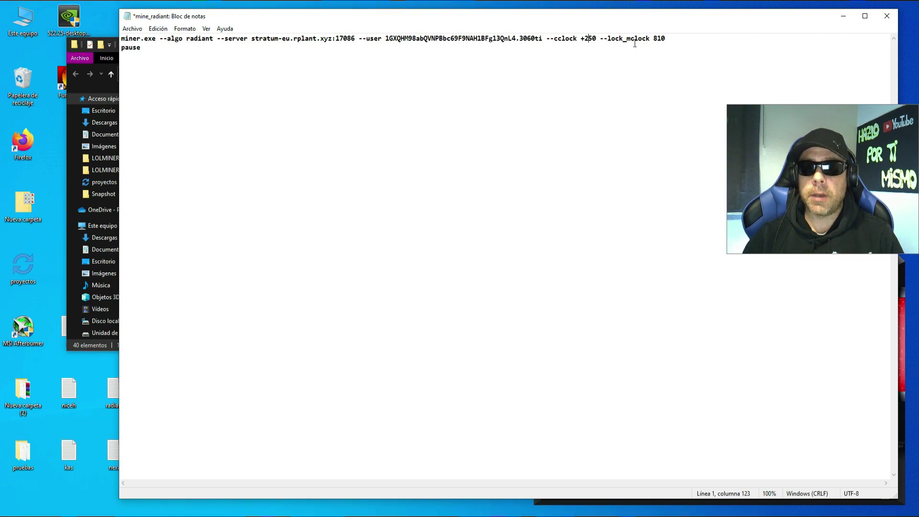
left_click_drag(609, 38, 659, 37)
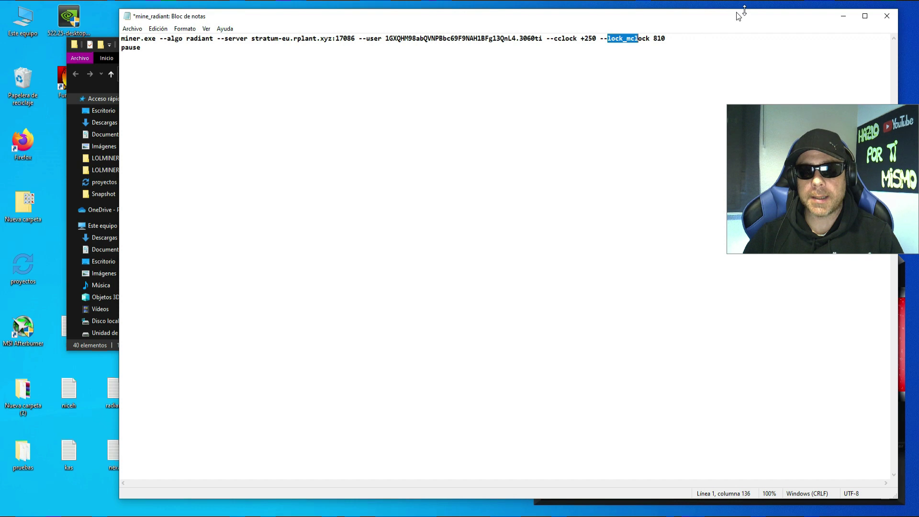
left_click_drag(573, 38, 578, 38)
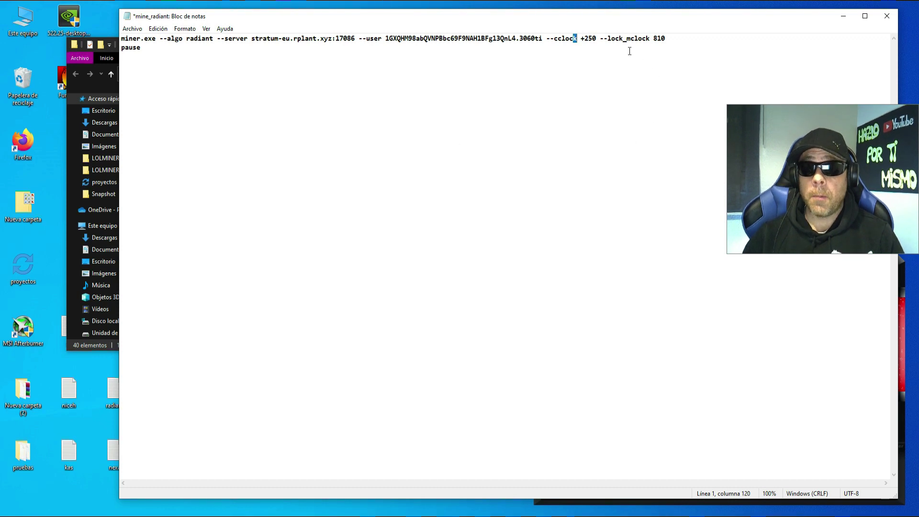
left_click(638, 38)
left_click(652, 38)
left_click(664, 38)
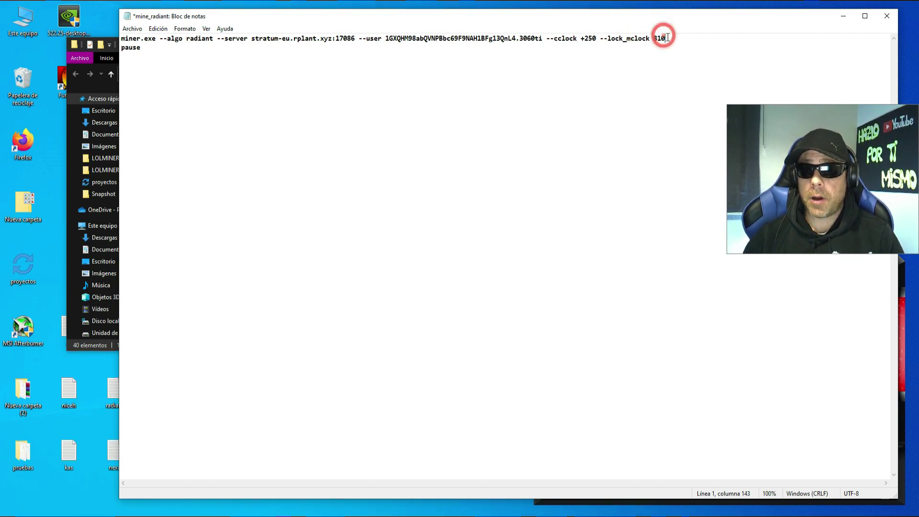
left_click(888, 17)
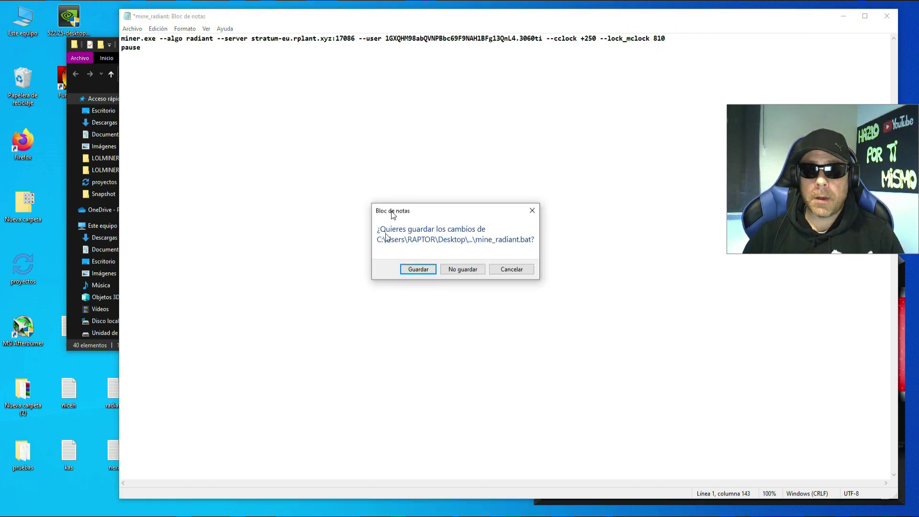
left_click(415, 270)
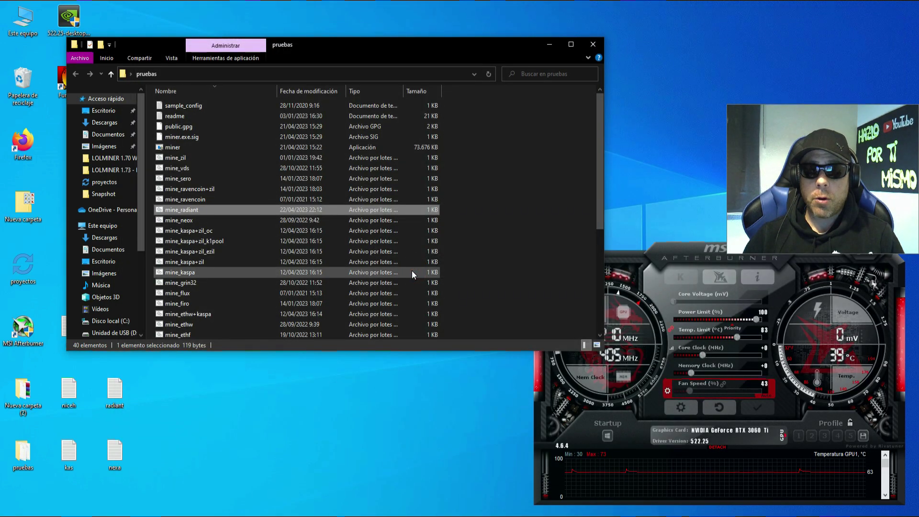
- Lower the power limit to 41 % and the linked temperature limit to 65 °C in MSI Afterburner and apply them
left_click(689, 259)
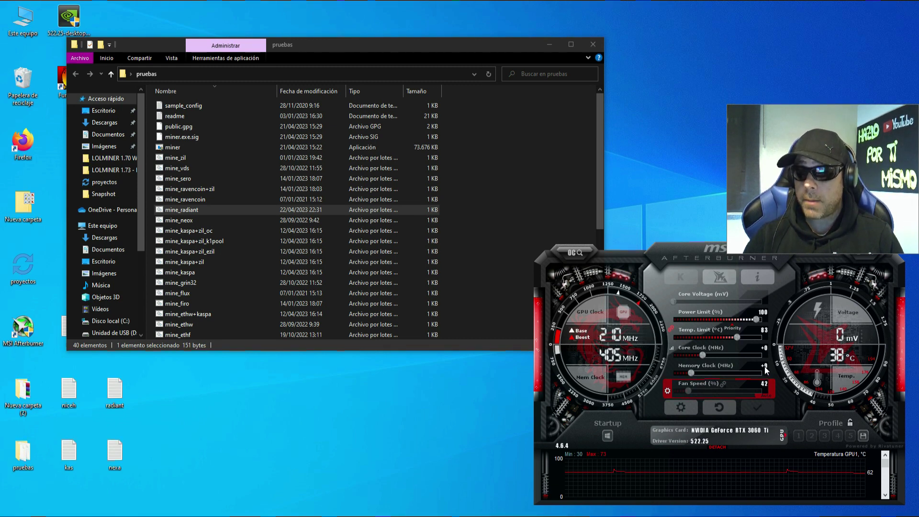
left_click_drag(757, 319, 668, 312)
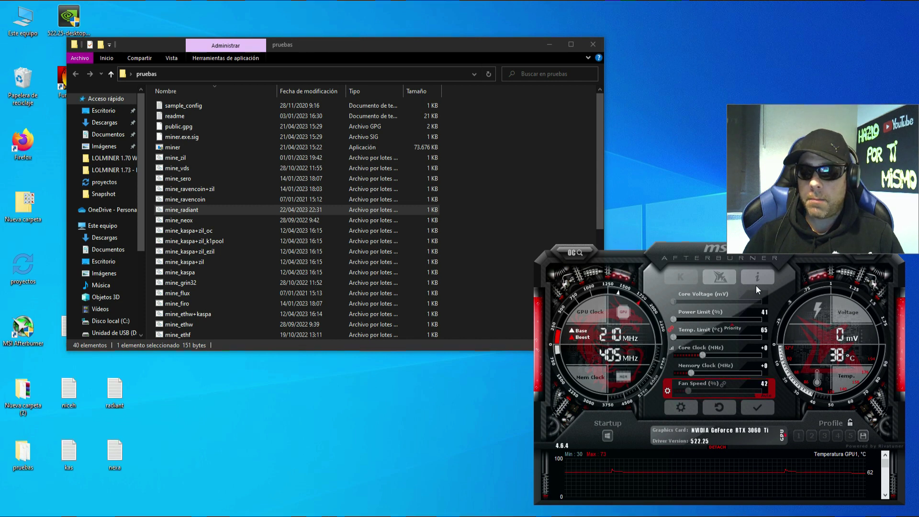
left_click(758, 406)
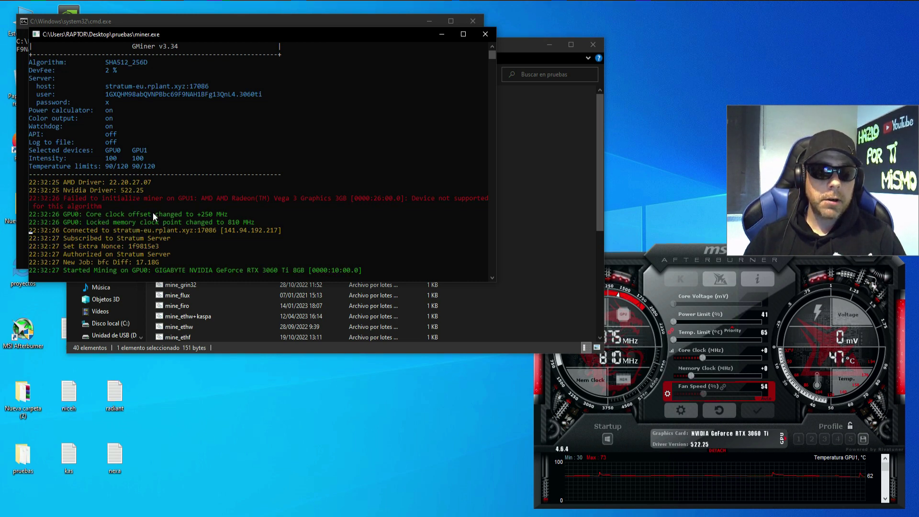
- Bring Afterburner to the front, move the GMiner console to the screen's upper edge, and stretch it to the full screen height
left_click(710, 288)
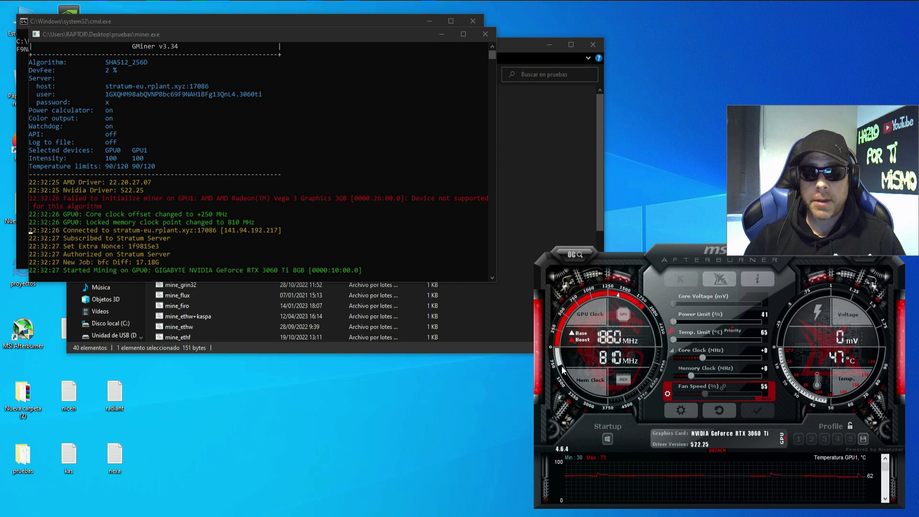
left_click_drag(354, 34, 363, 18)
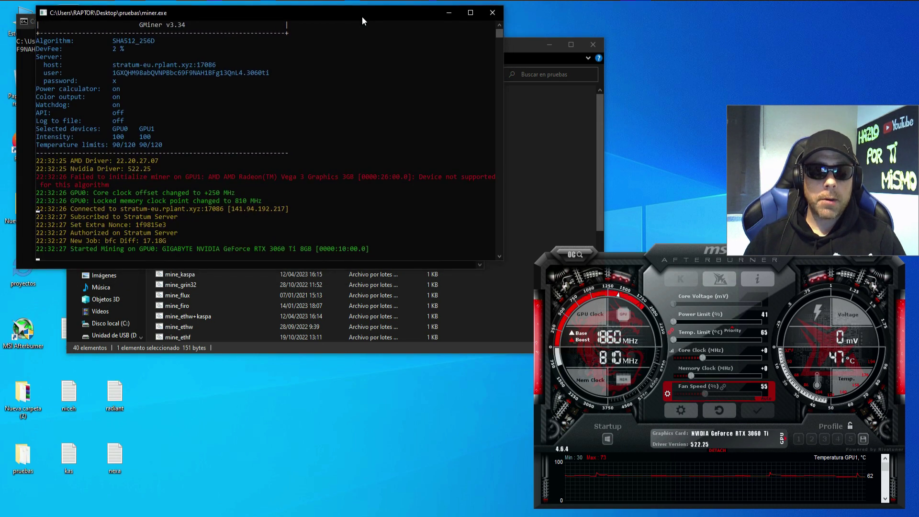
left_click_drag(324, 261, 315, 515)
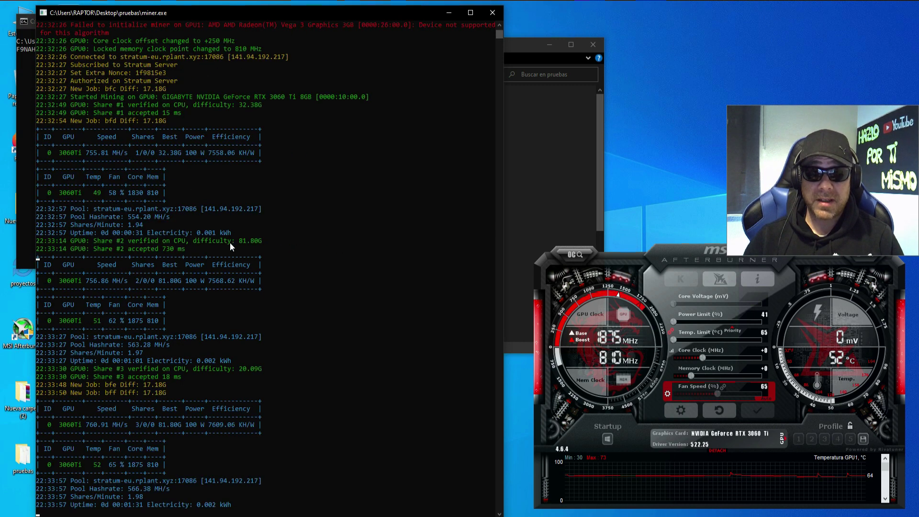
left_click(687, 254)
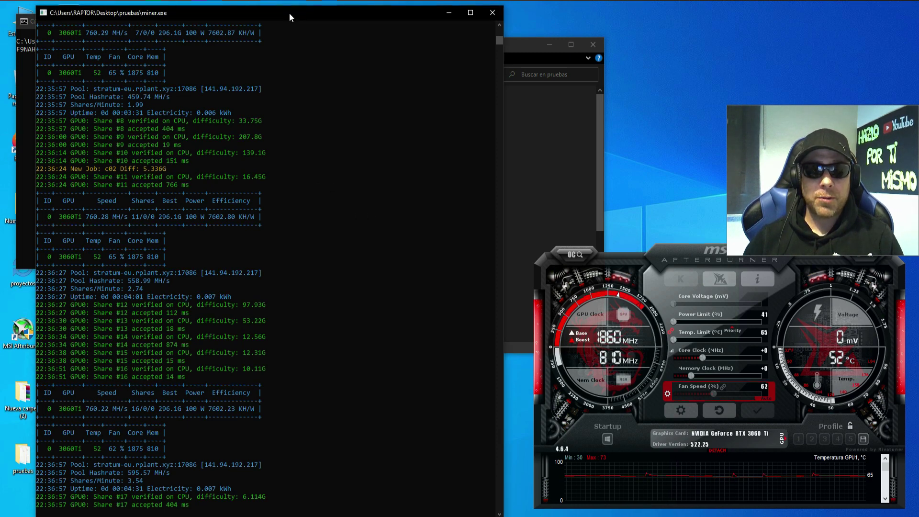
- Switch to the Rplant pool page in Firefox and check the 3060ti worker's current and average hashrate
key("alt+Tab")
scroll(410, 439, "down", 2)
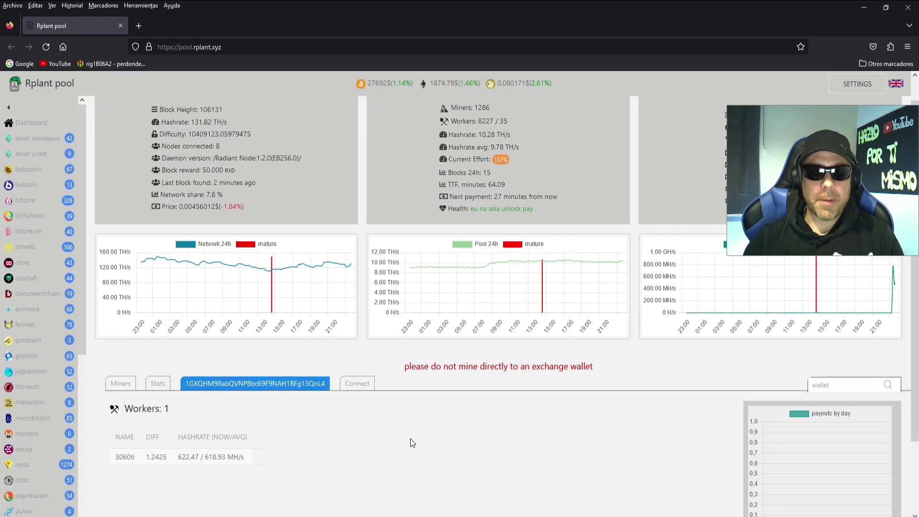
left_click(182, 433)
left_click(212, 433)
left_click(421, 425)
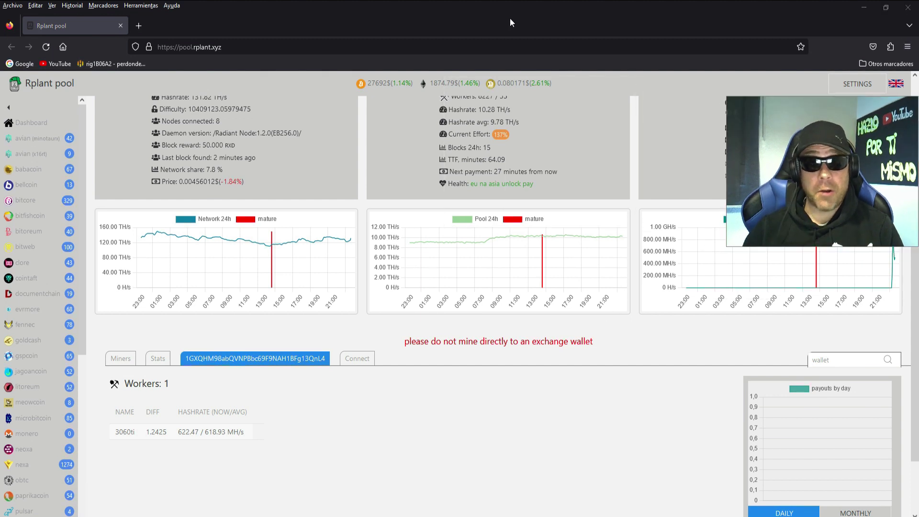
- Open the bookmarked Hive OS rig page in a new browser tab and go to the account's wallets
left_click(139, 26)
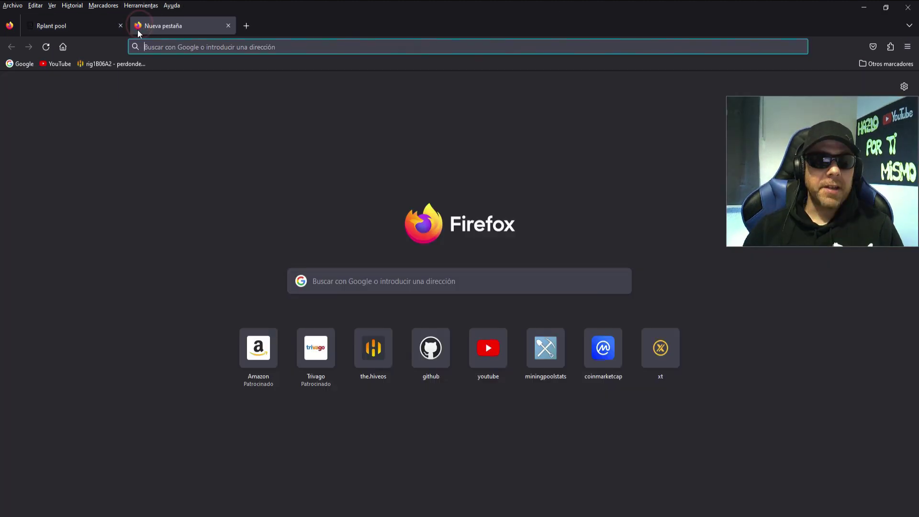
left_click(122, 66)
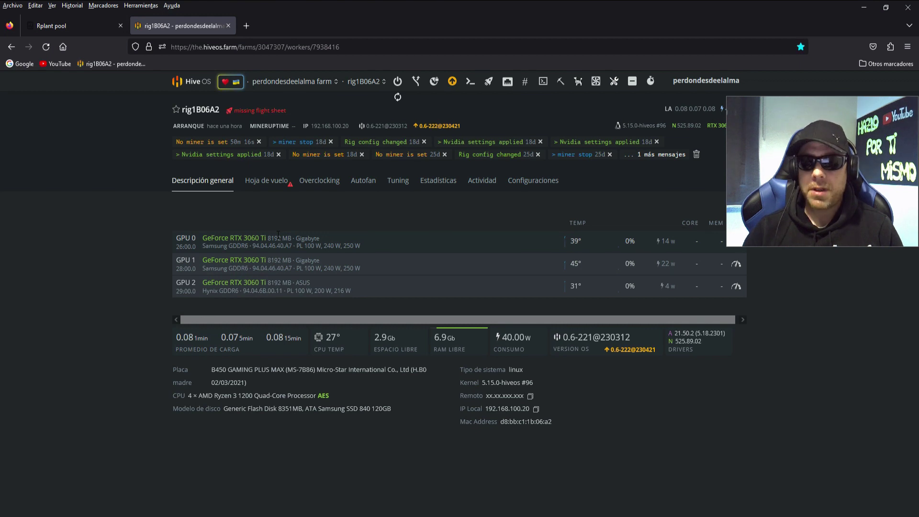
left_click(192, 82)
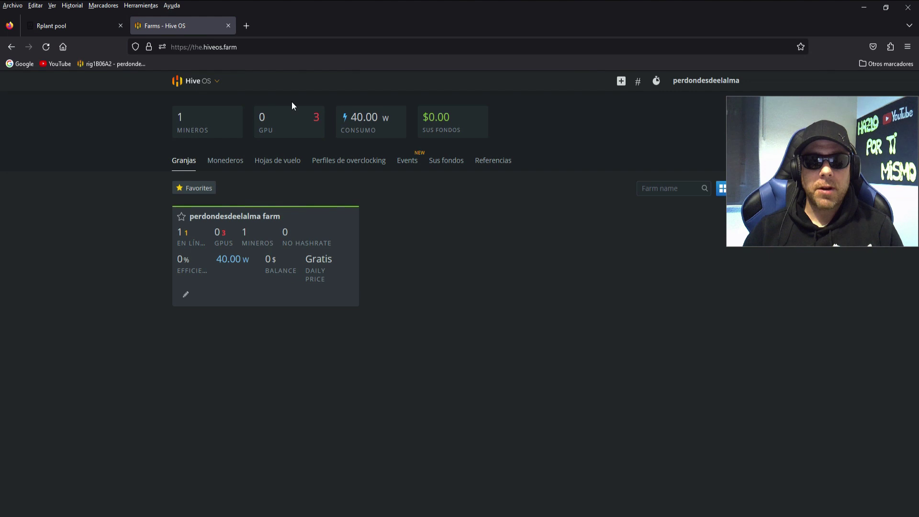
left_click(219, 162)
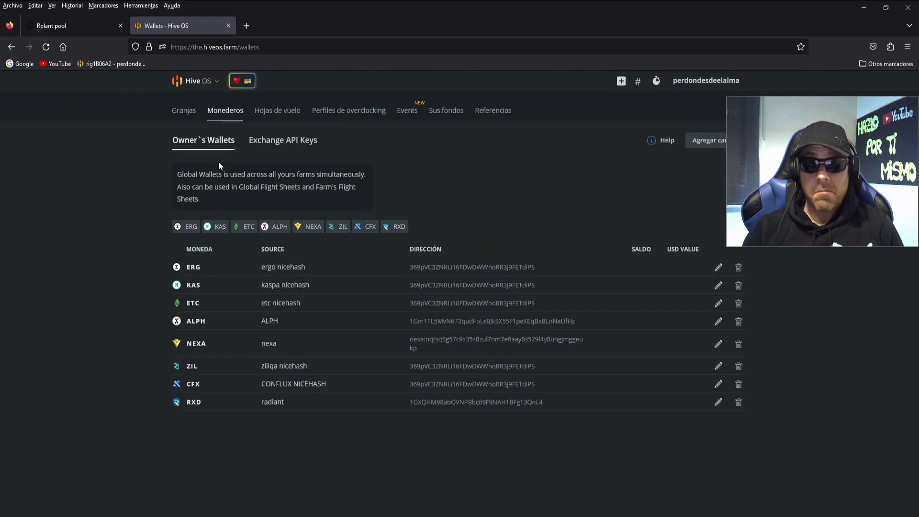
left_click(700, 139)
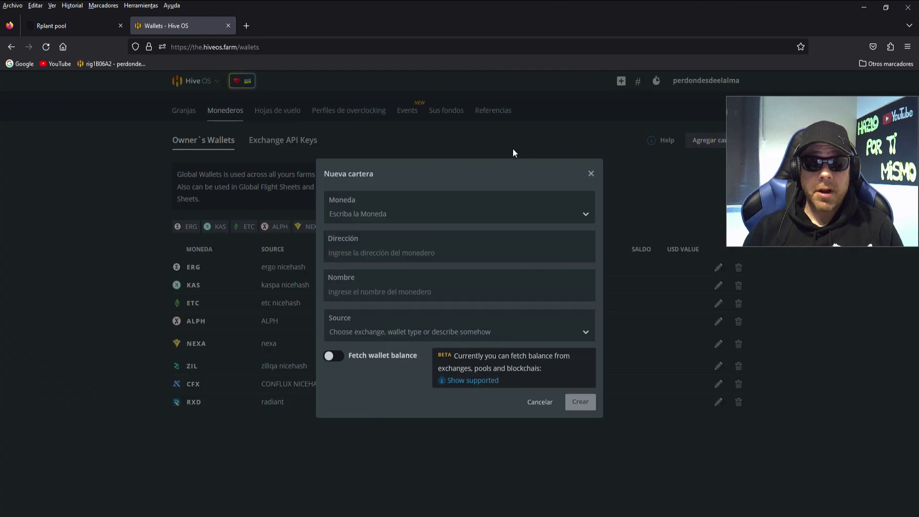
left_click(405, 210)
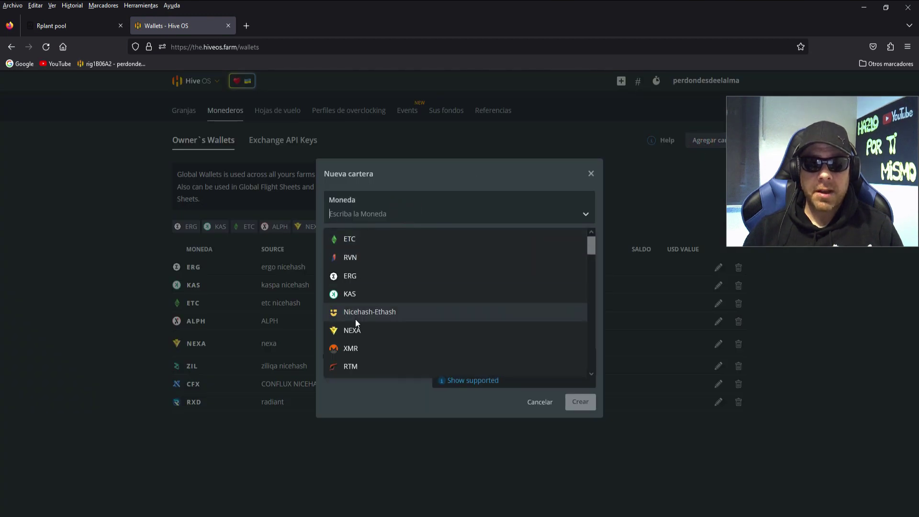
scroll(355, 322, "down", 2)
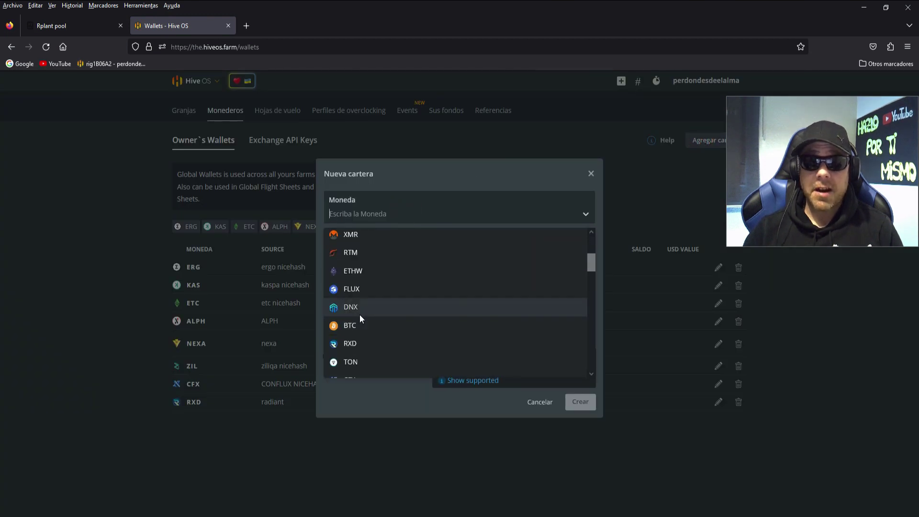
left_click(352, 345)
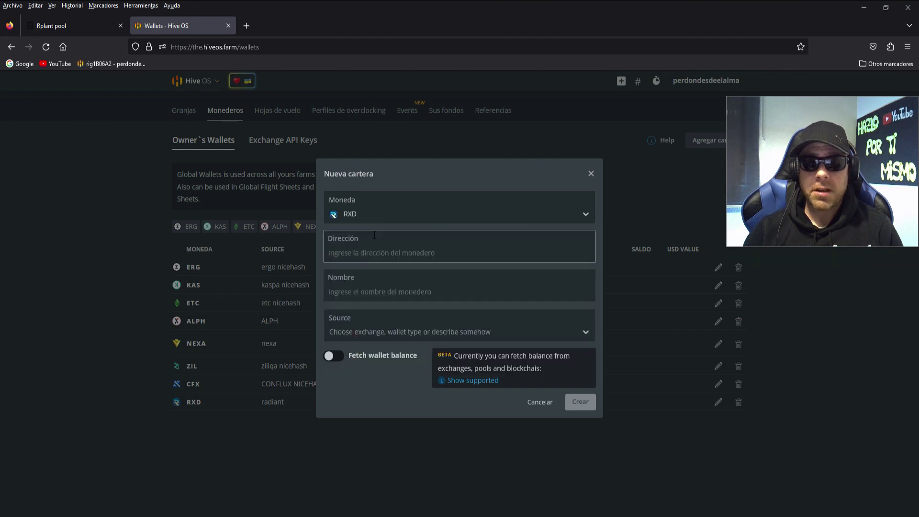
left_click(357, 253)
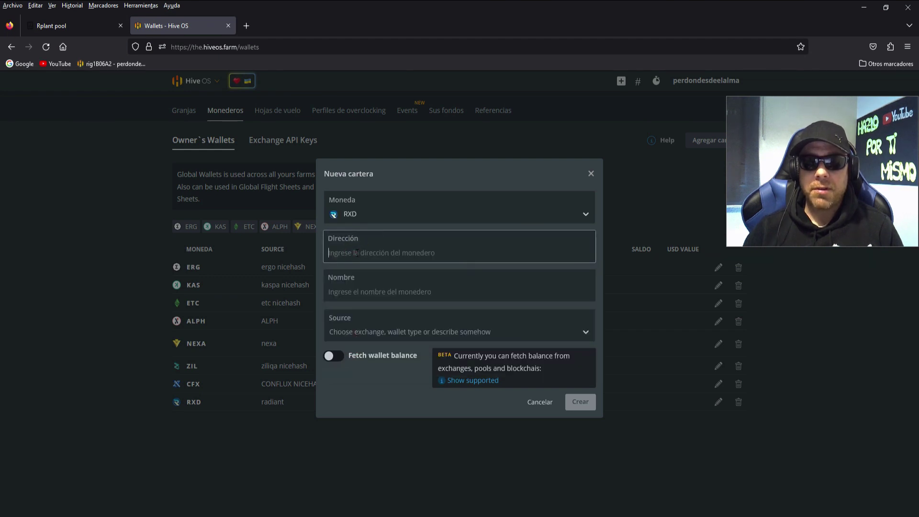
left_click(357, 288)
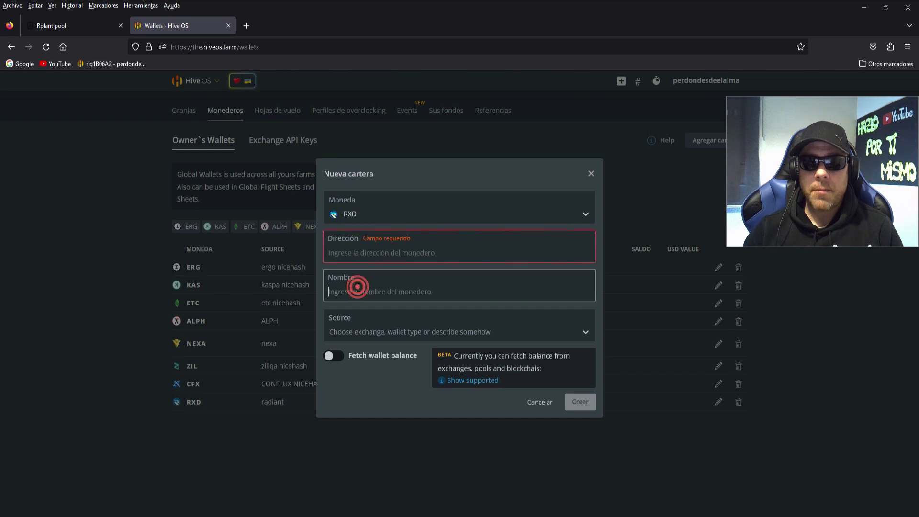
left_click(590, 175)
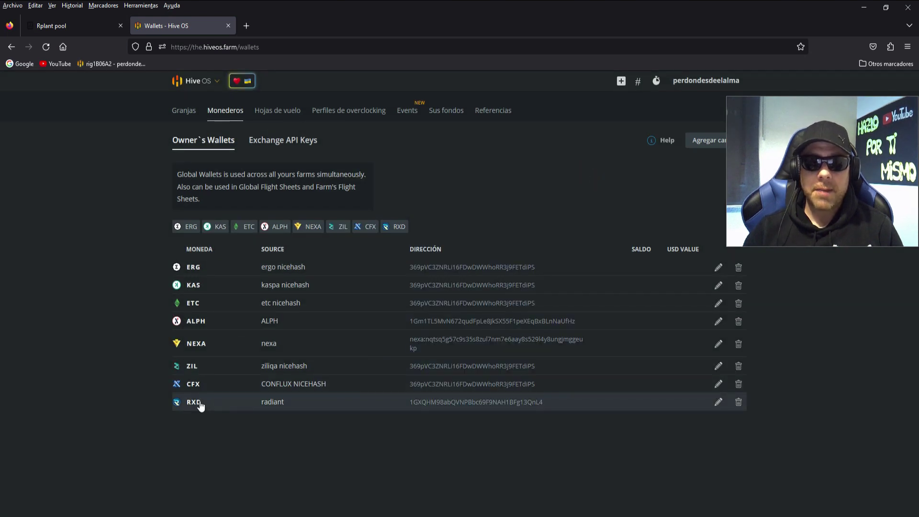
- Open the existing RXD wallet for editing to check its address and name, and close it without changes
left_click(718, 402)
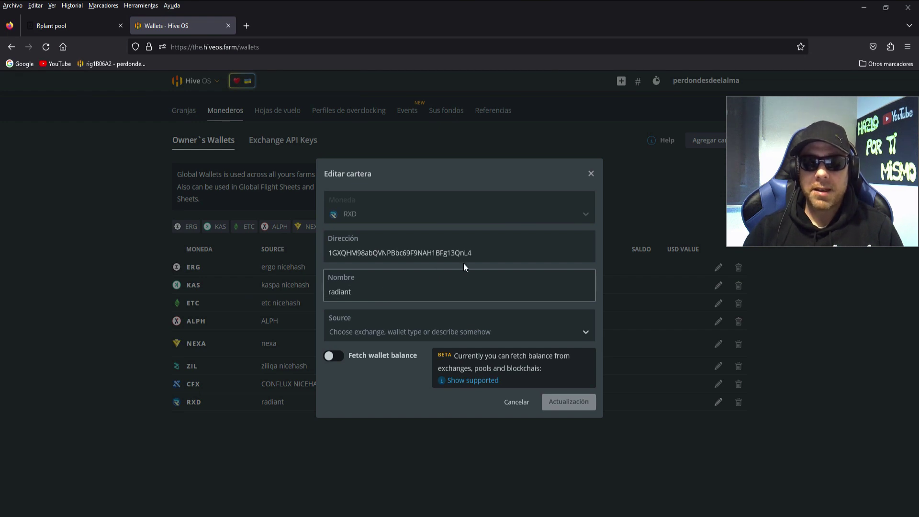
left_click(590, 174)
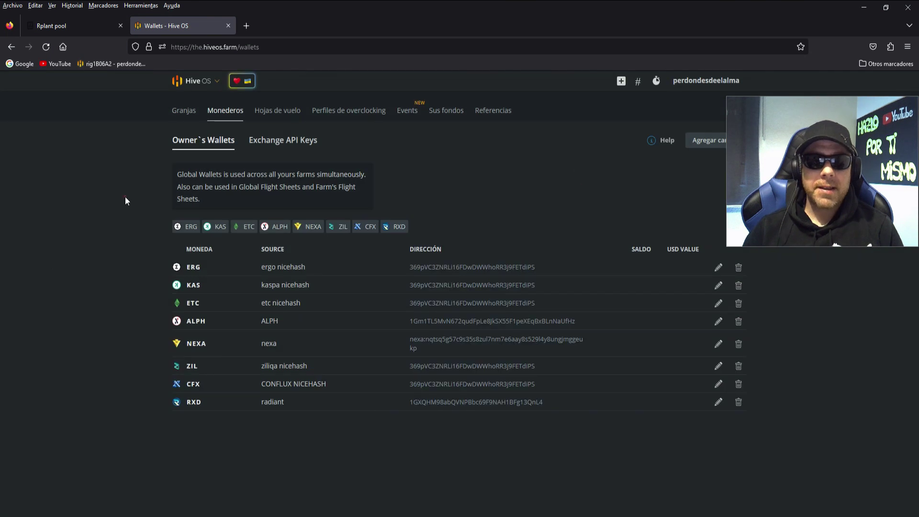
- Open the account's flight sheets and look over the creation form and the list of existing sheets
left_click(190, 111)
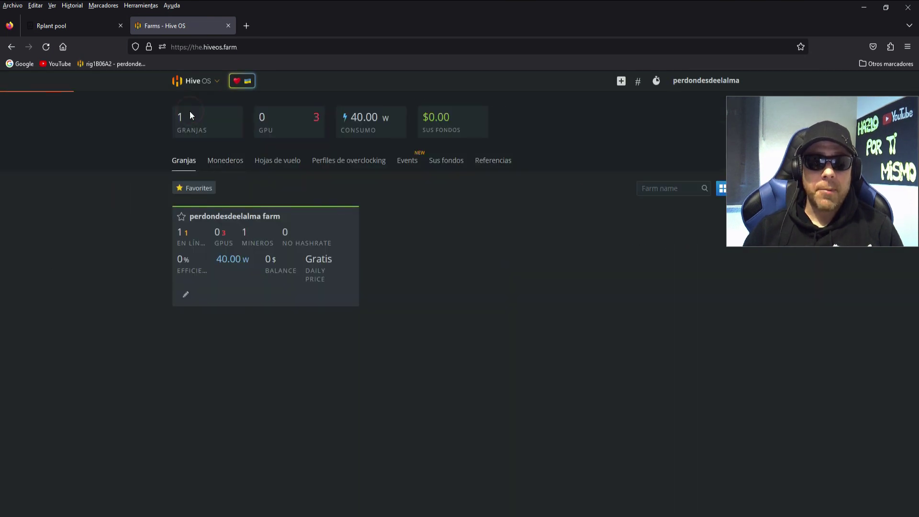
left_click(278, 161)
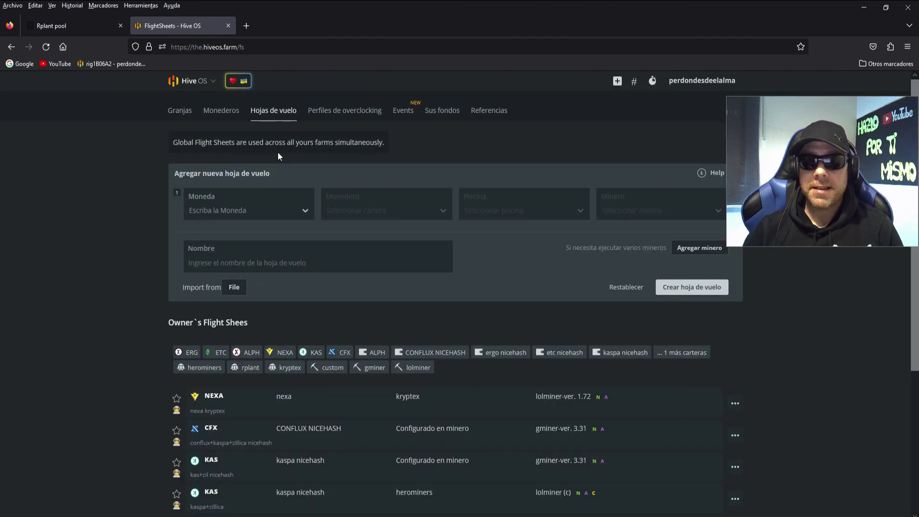
left_click(304, 210)
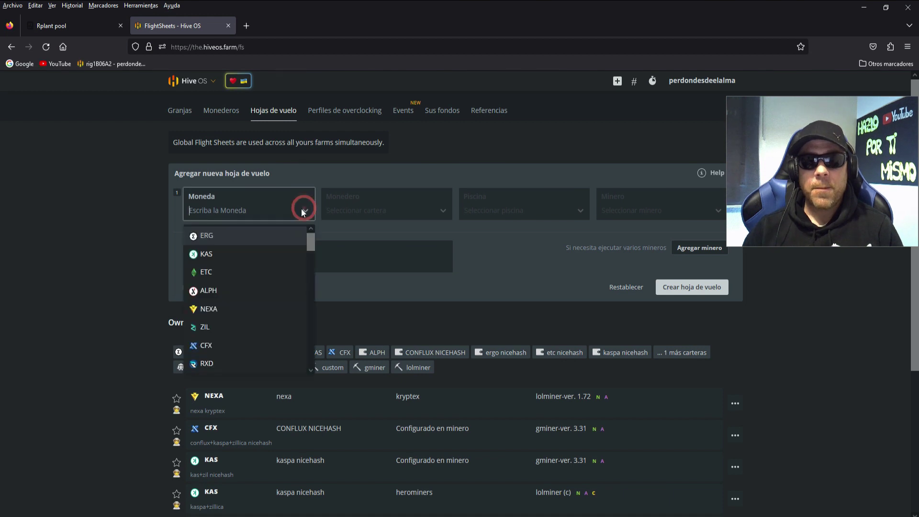
left_click(173, 259)
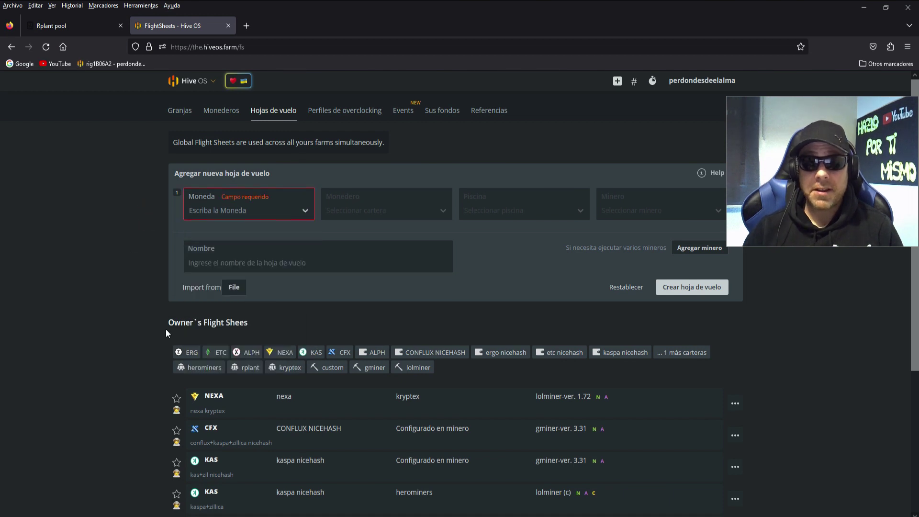
scroll(483, 416, "down", 4)
scroll(451, 402, "up", 5)
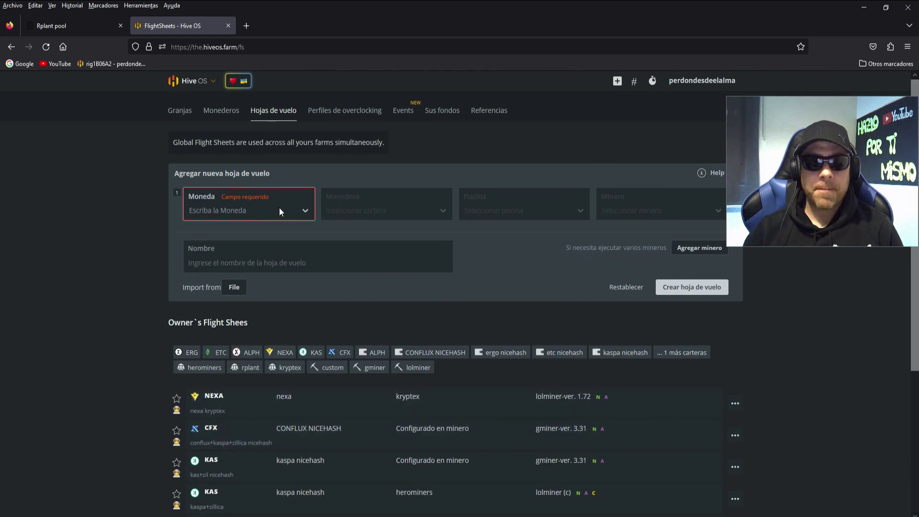
- Set the new flight sheet's coin to RXD and its wallet to radiant
left_click(303, 207)
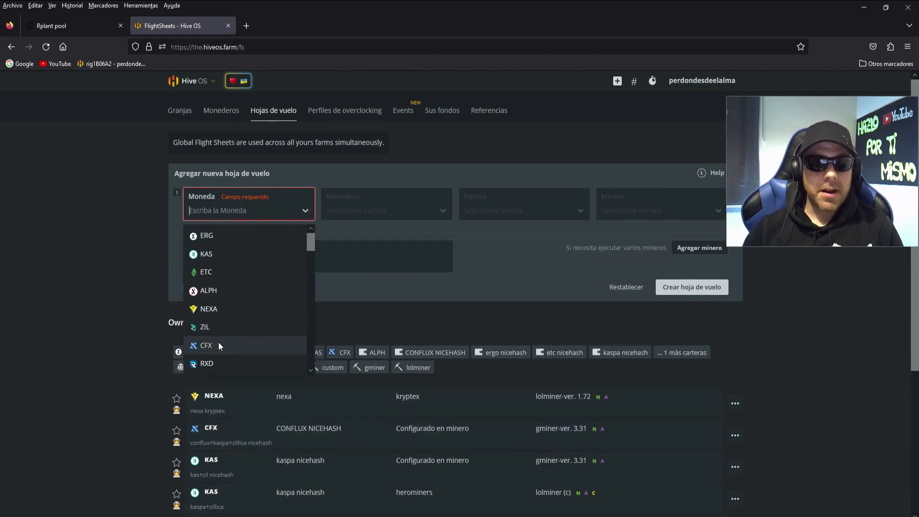
left_click(207, 363)
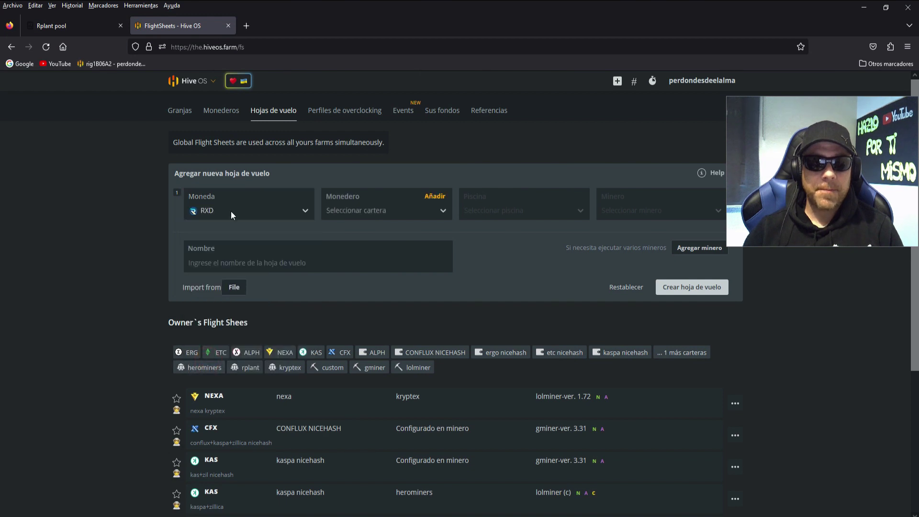
left_click(432, 210)
left_click(342, 235)
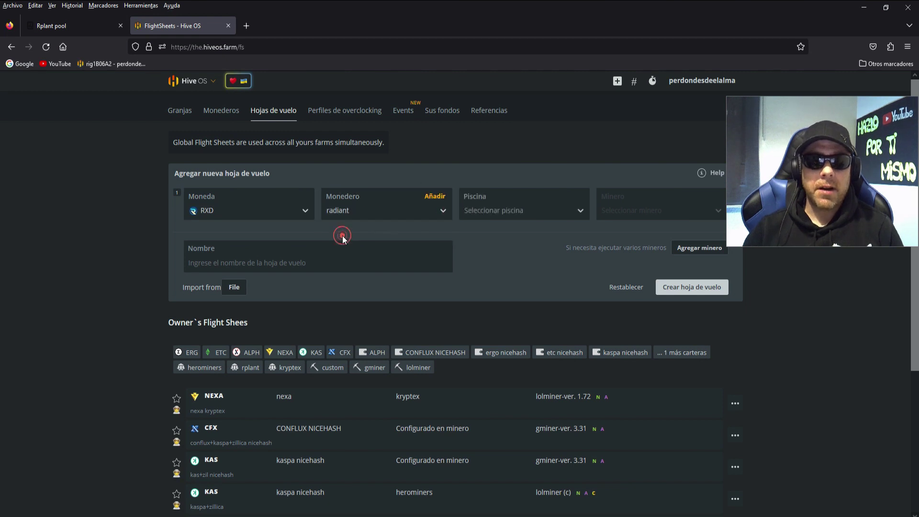
- Choose the rplant pool for the flight sheet and apply its Europe server, stratum-eu.rplant.xyz:7086
left_click(580, 210)
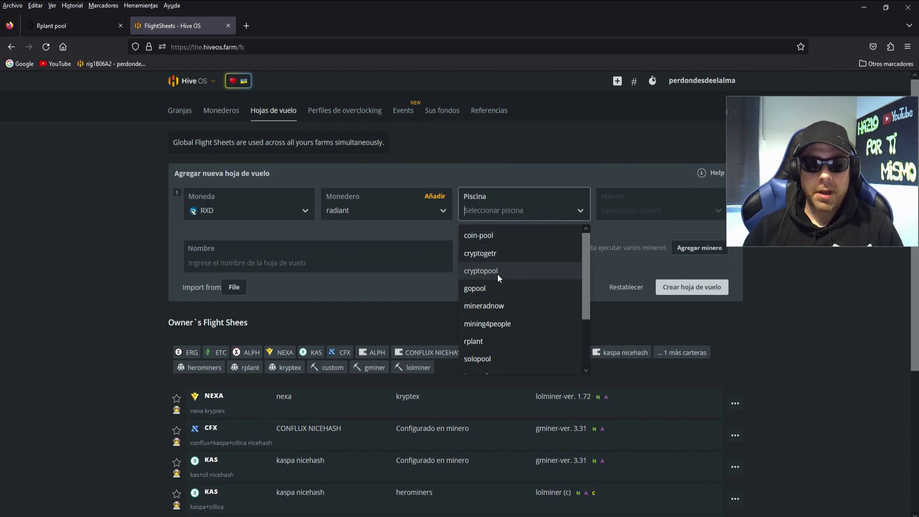
left_click(488, 342)
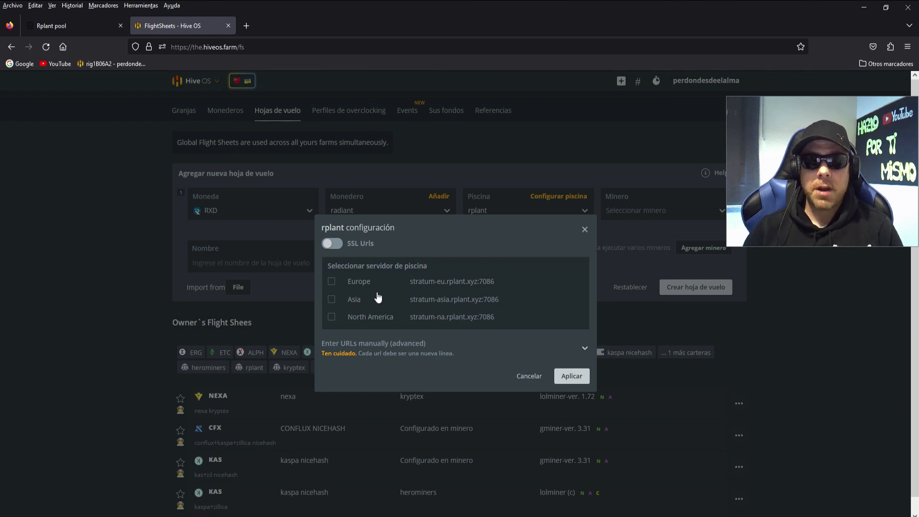
left_click(331, 282)
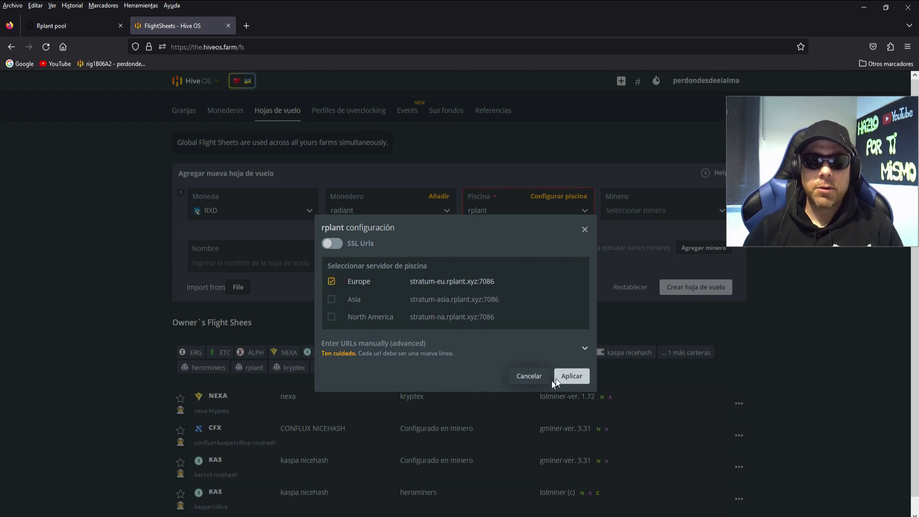
left_click(572, 376)
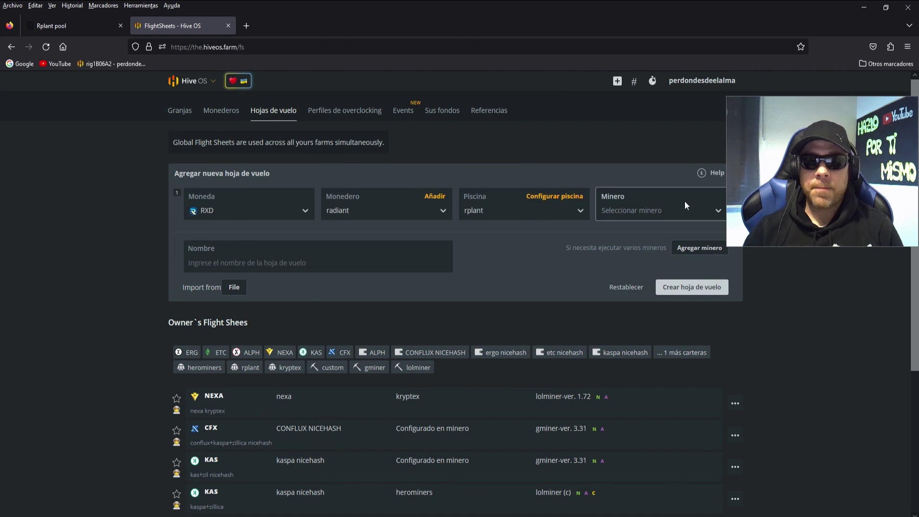
- Show all available miners and select GMiner as the flight sheet's miner
left_click(716, 211)
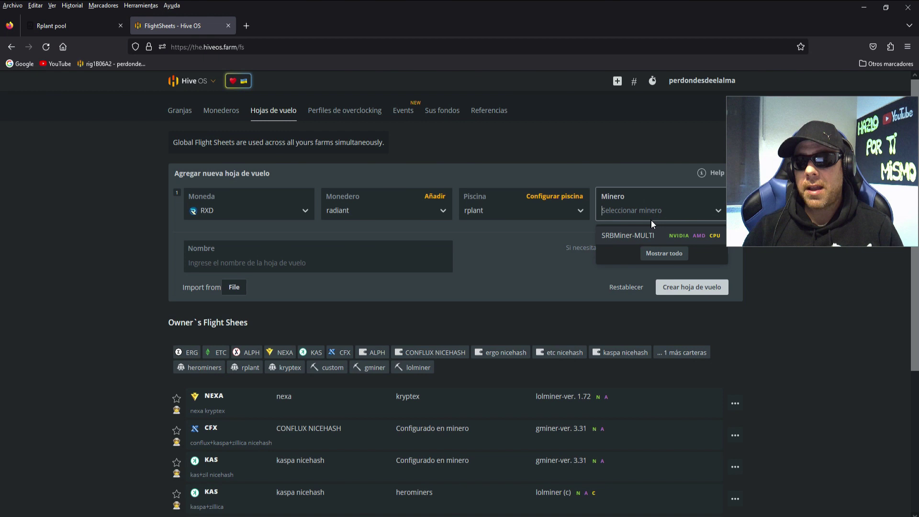
left_click(665, 254)
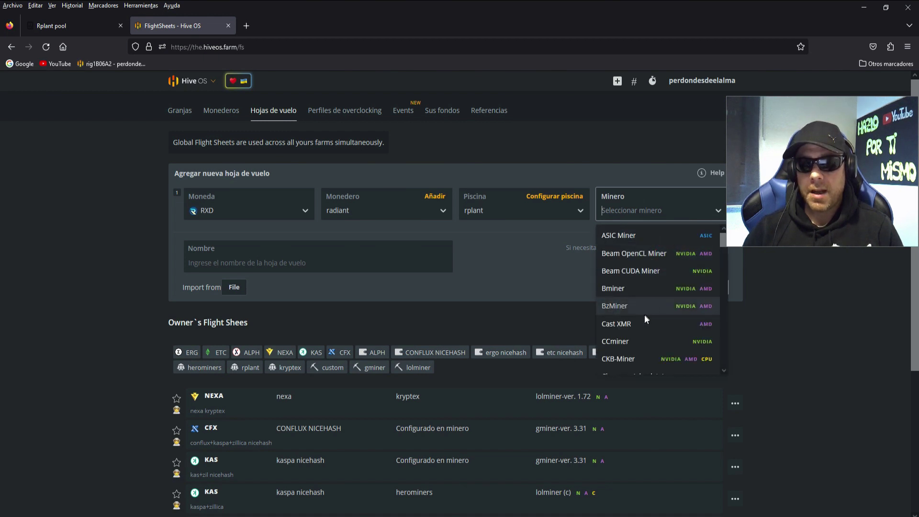
scroll(639, 320, "down", 5)
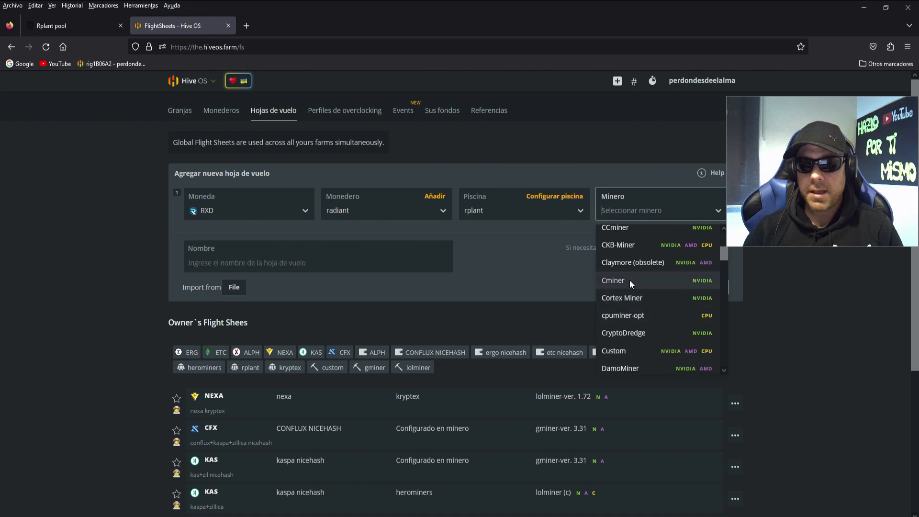
left_click(622, 356)
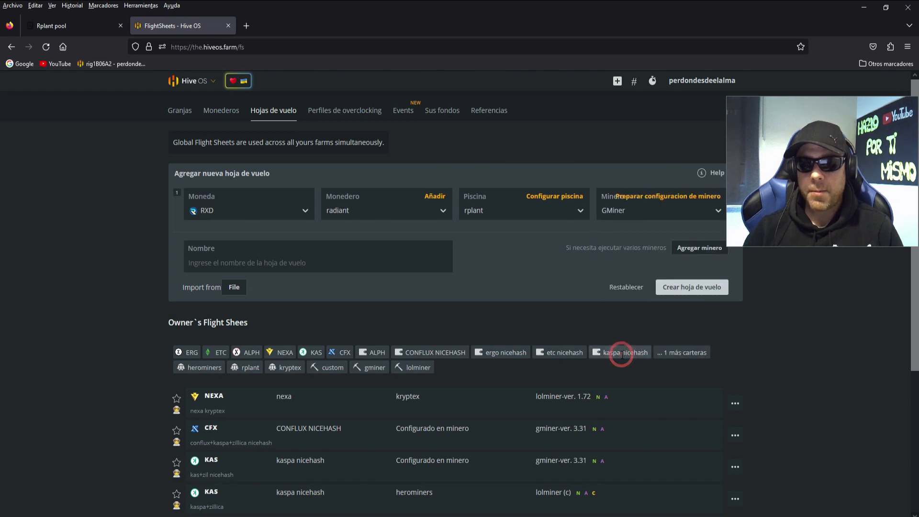
- Open the GMiner configuration for RXD and set the miner version to 3.34
left_click(680, 197)
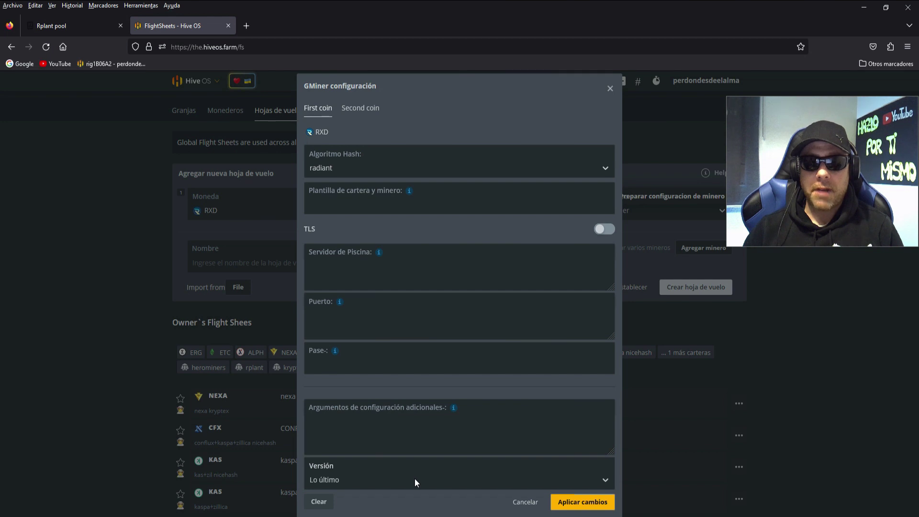
left_click(605, 479)
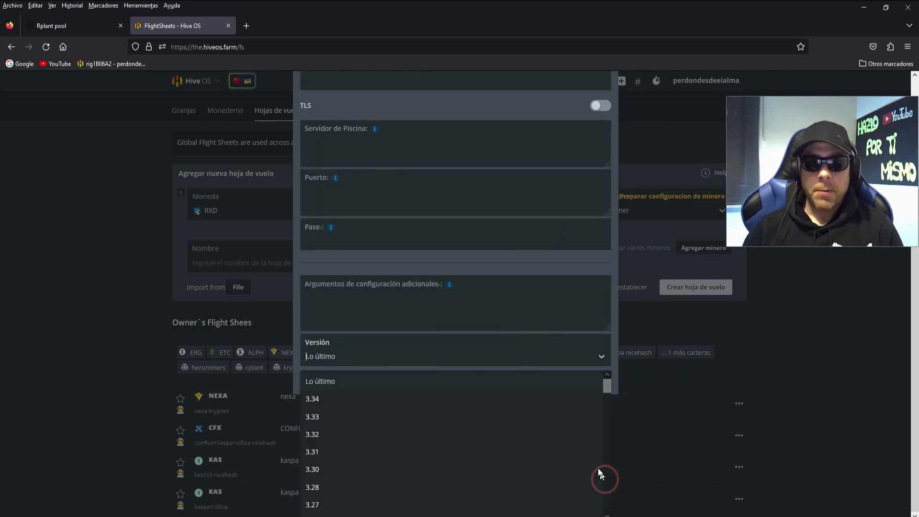
left_click(326, 398)
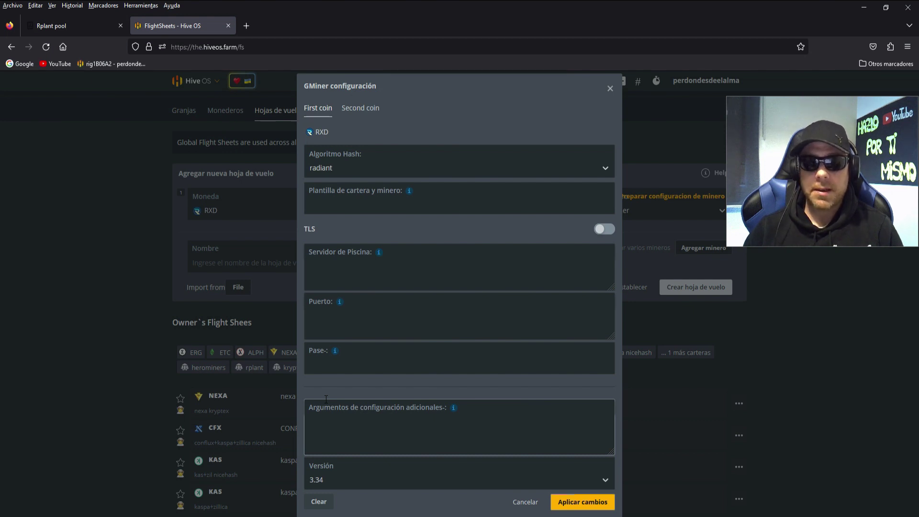
- Fill the GMiner pool server with %URL_HOST%, the port with %URL_PORT%, and the pool password with the suggested example value
mouse_move(378, 257)
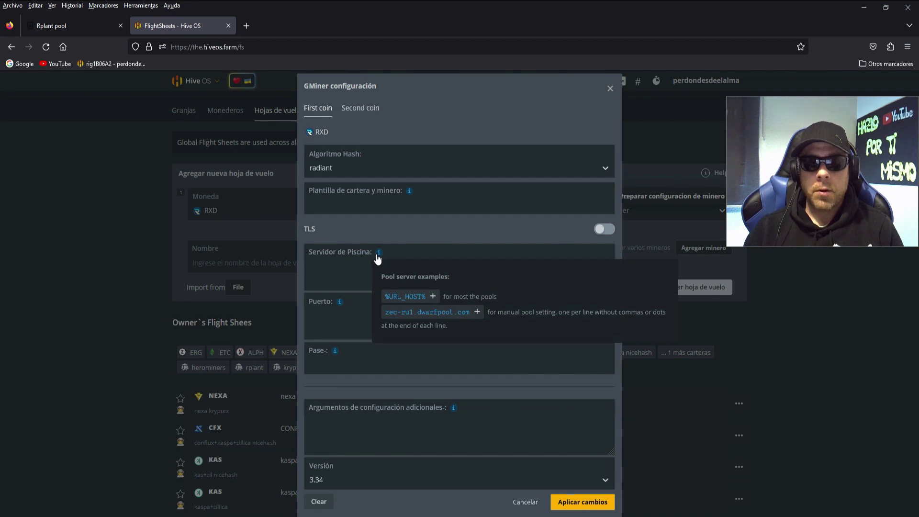
left_click(407, 298)
mouse_move(340, 303)
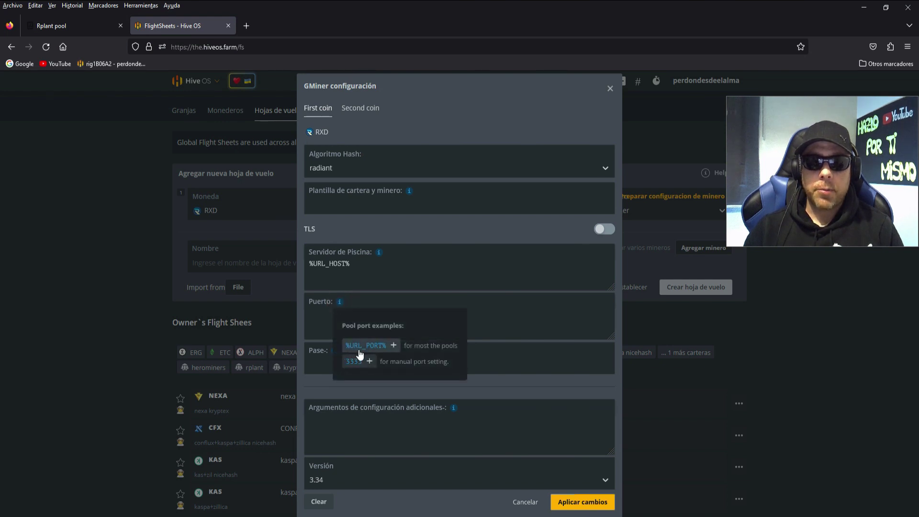
left_click(367, 346)
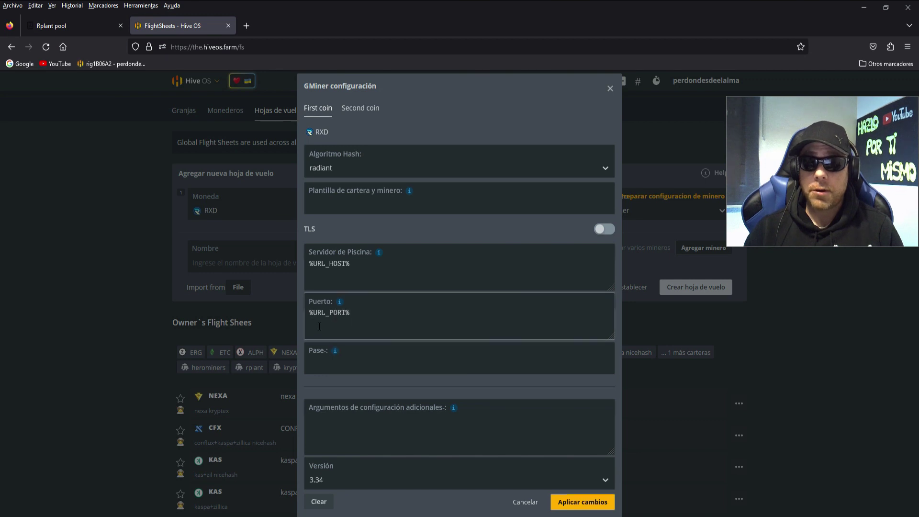
mouse_move(335, 357)
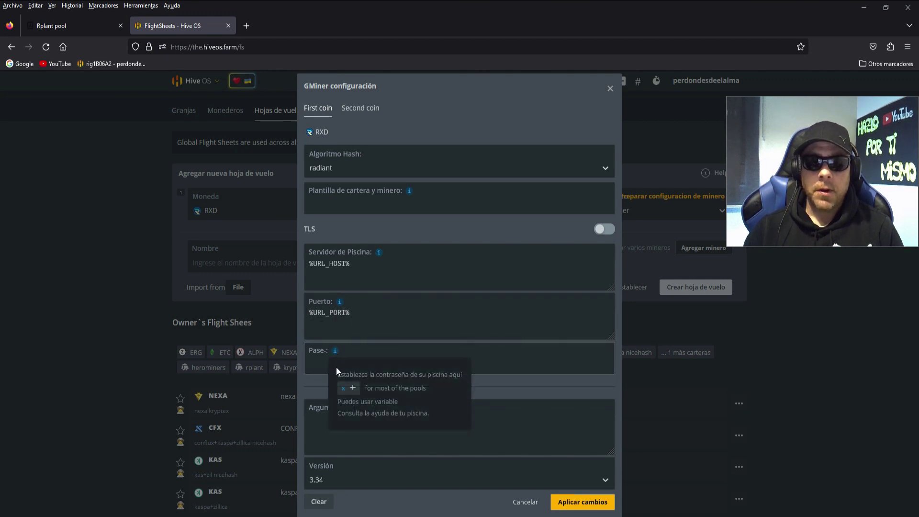
left_click(344, 389)
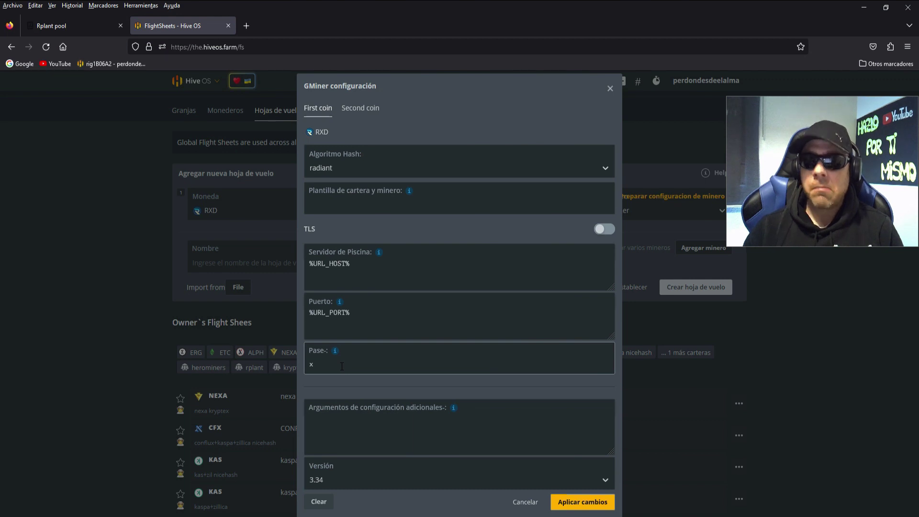
- Set the wallet and worker template to %WAL%.%WORKER_NAME% and apply the GMiner configuration
left_click(334, 200)
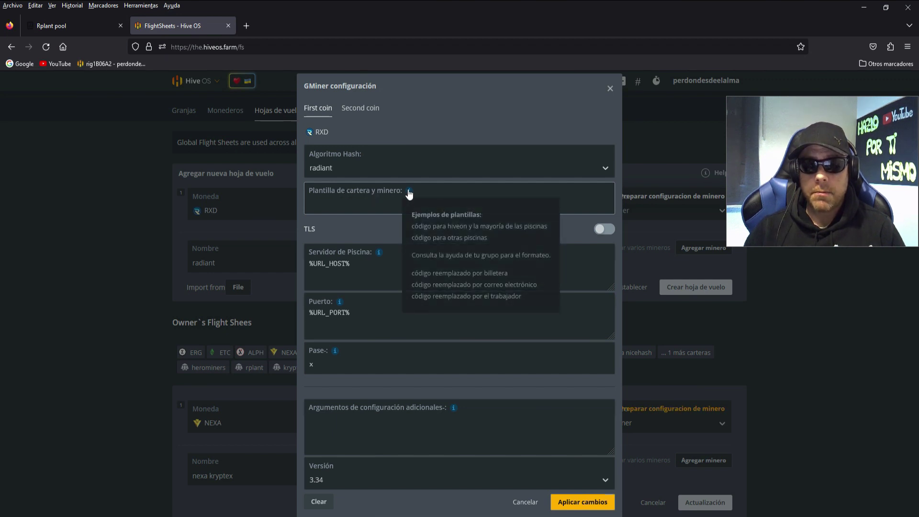
right_click(318, 203)
left_click(355, 277)
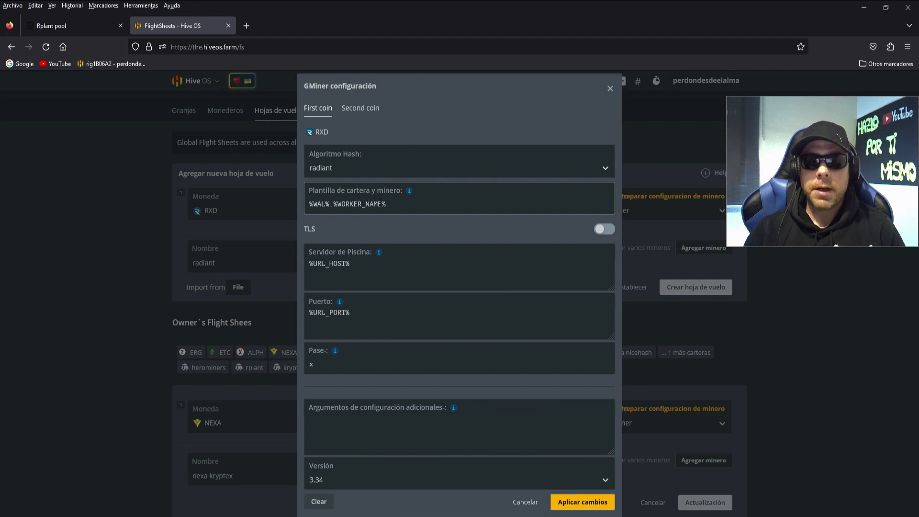
left_click(440, 207)
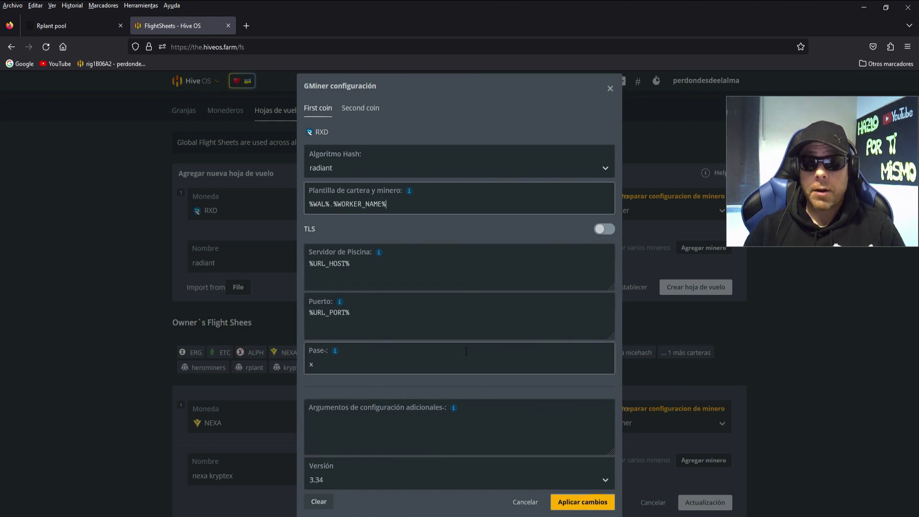
left_click(588, 501)
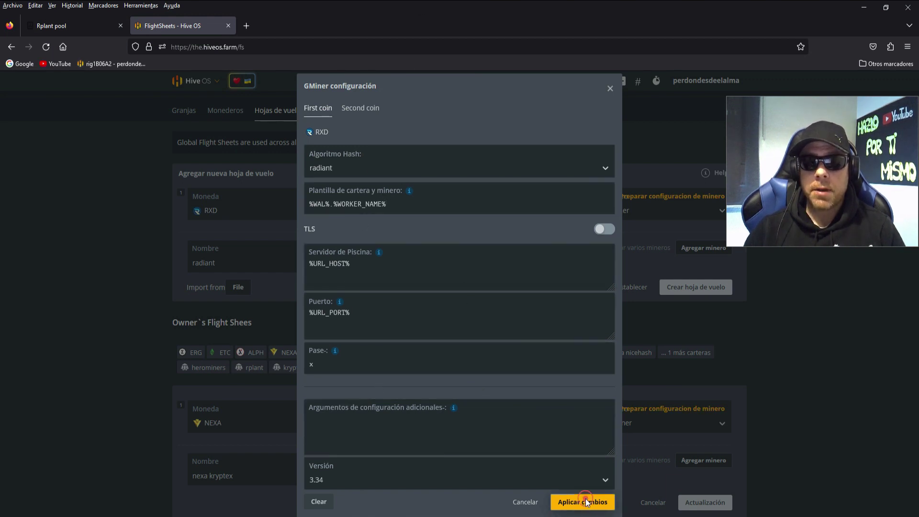
- Create the new RXD flight sheet under the name radiant
left_click_drag(217, 259, 240, 262)
left_click(247, 262)
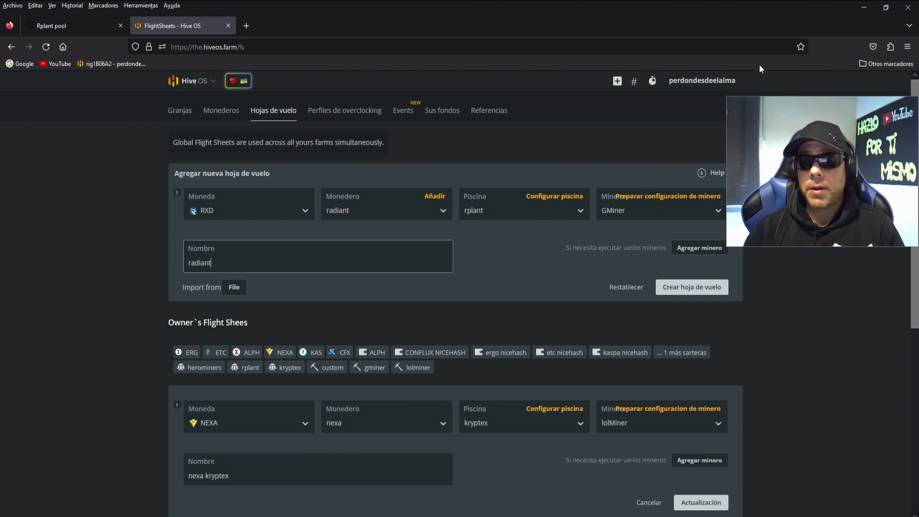
left_click(712, 287)
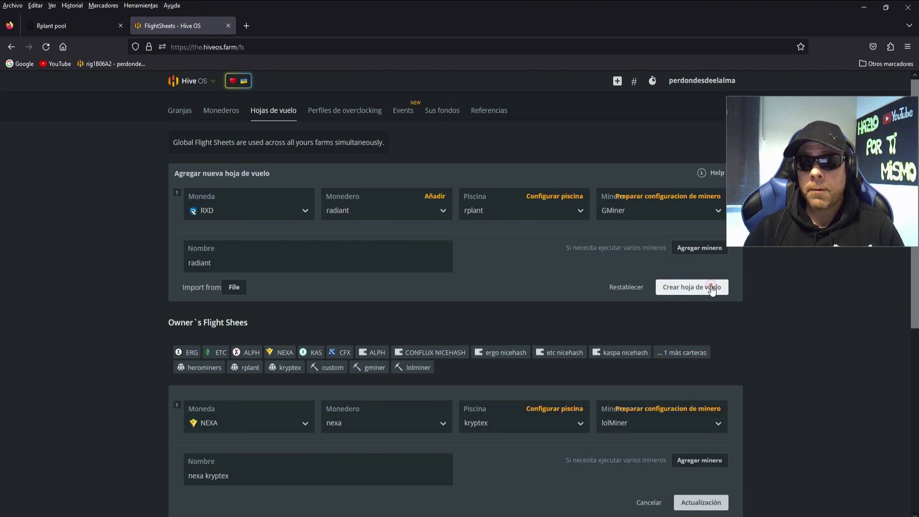
- Cancel the open edit of the nexa kryptex flight sheet in the owner's flight sheet list
scroll(712, 290, "down", 5)
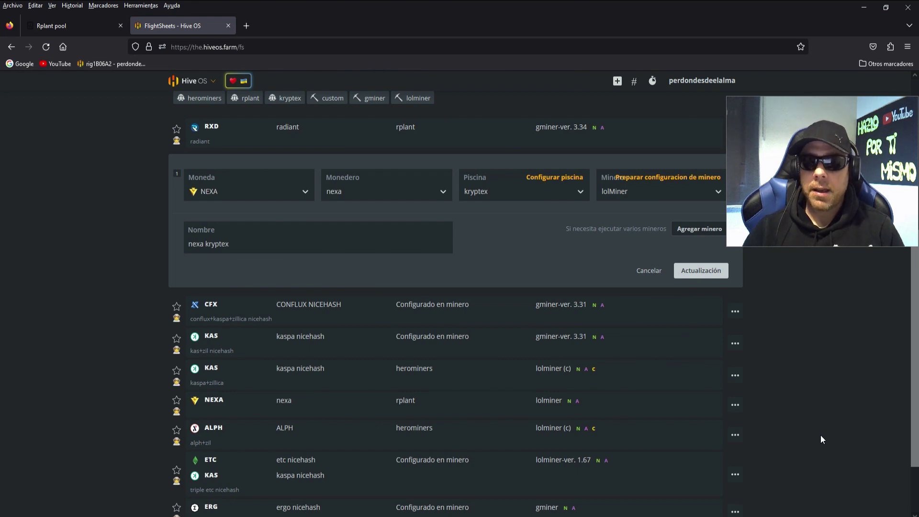
scroll(821, 436, "up", 3)
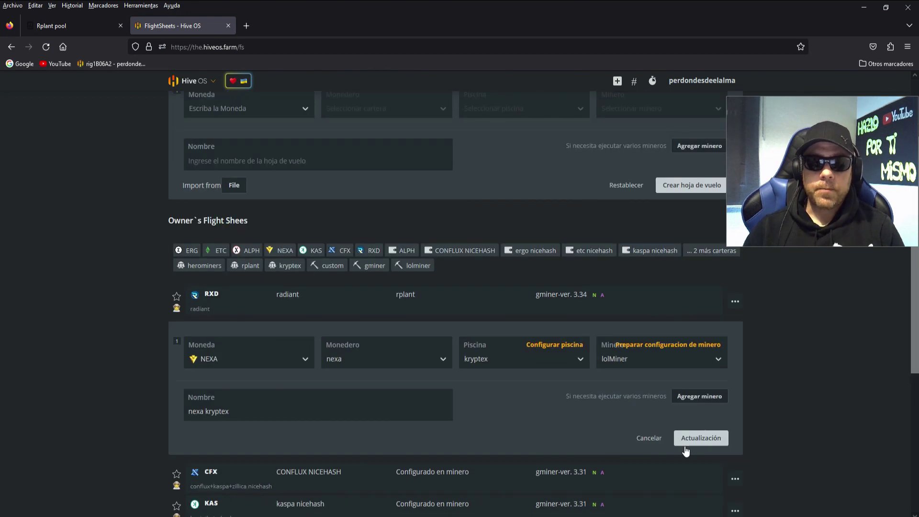
left_click(648, 436)
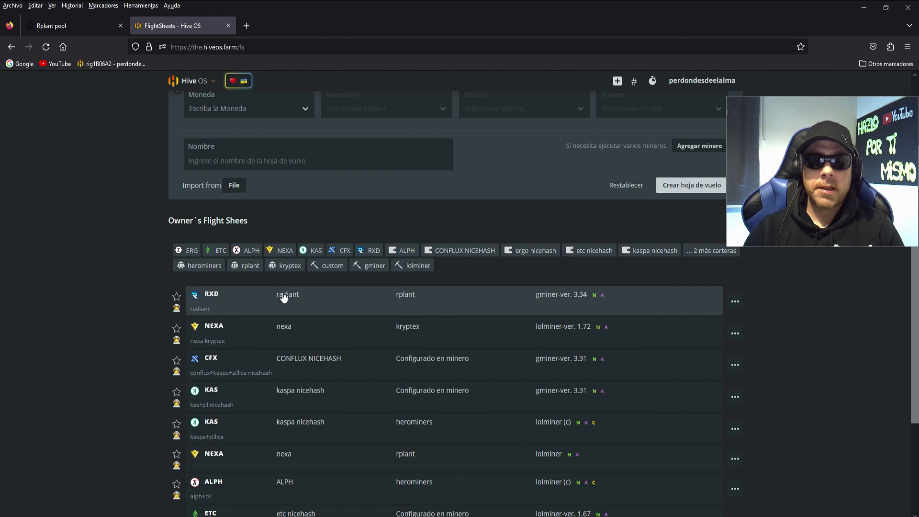
- Go to the farms overview and open rig1B06A2
scroll(63, 254, "up", 2)
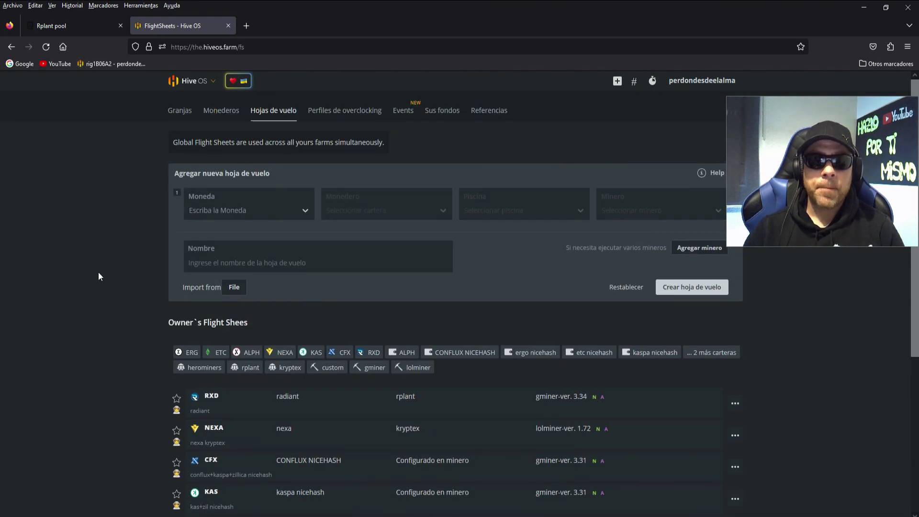
left_click(178, 115)
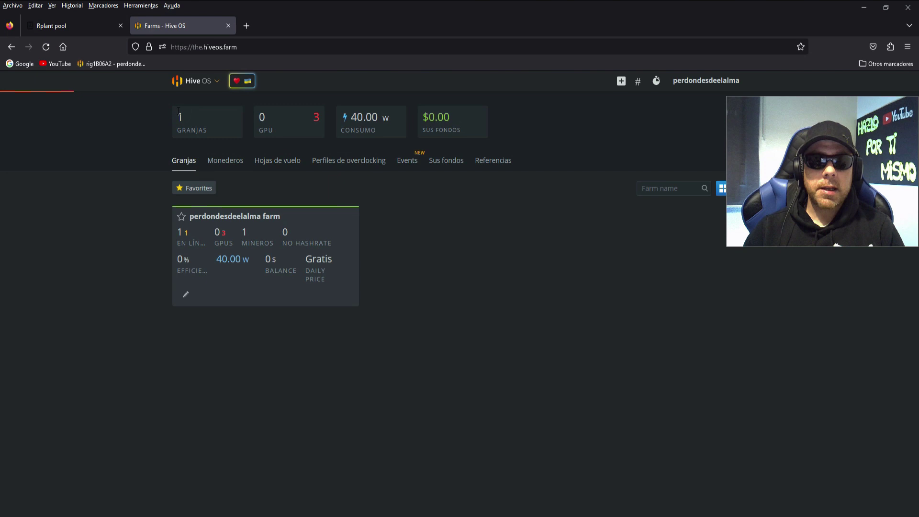
left_click(251, 238)
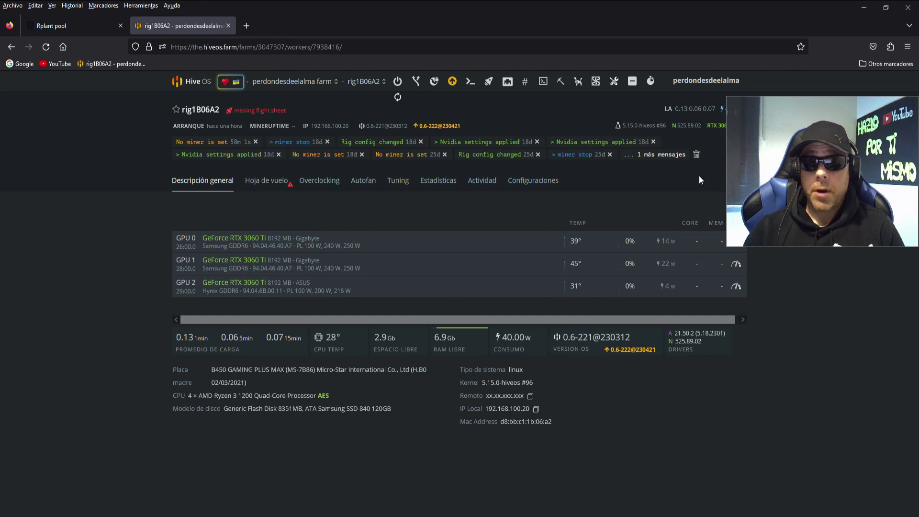
- Enter a core clock offset of 250 MHz, a memory clock of 0 and a power limit of 100 W for GPU 0
left_click(697, 240)
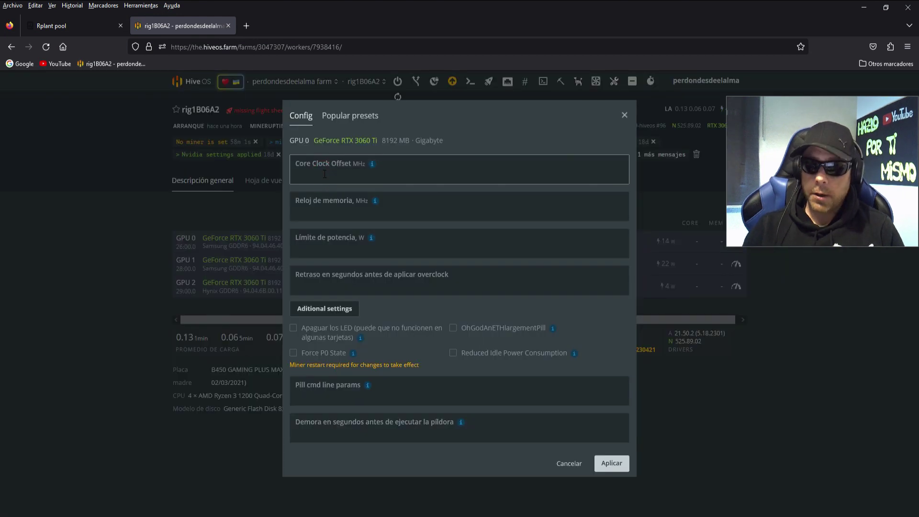
type("250")
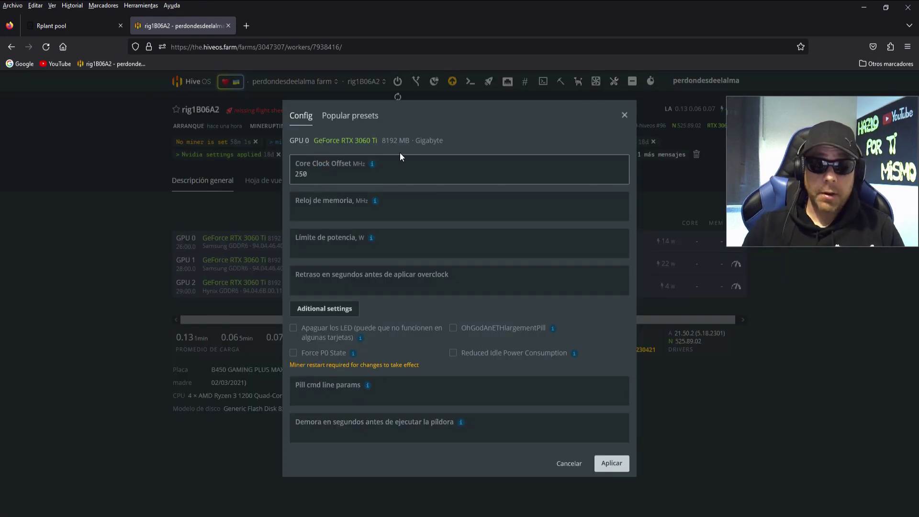
left_click(316, 212)
left_click(318, 211)
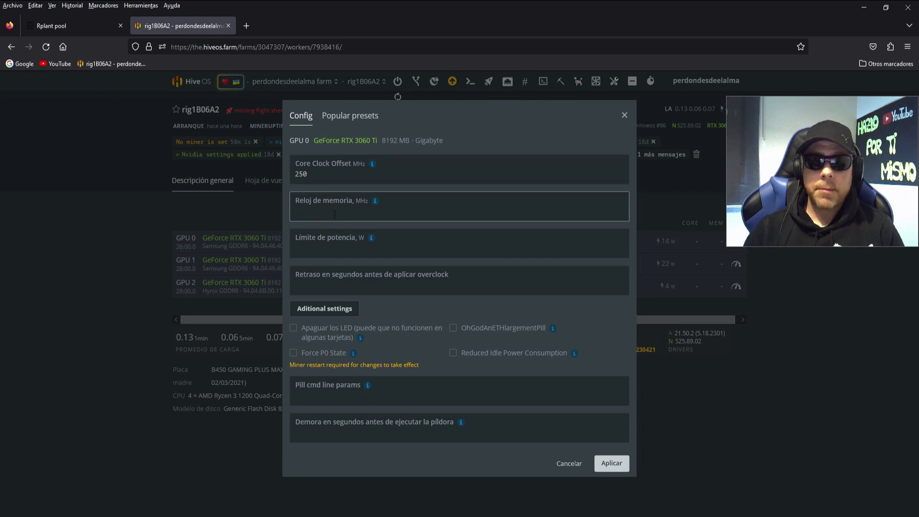
type("0")
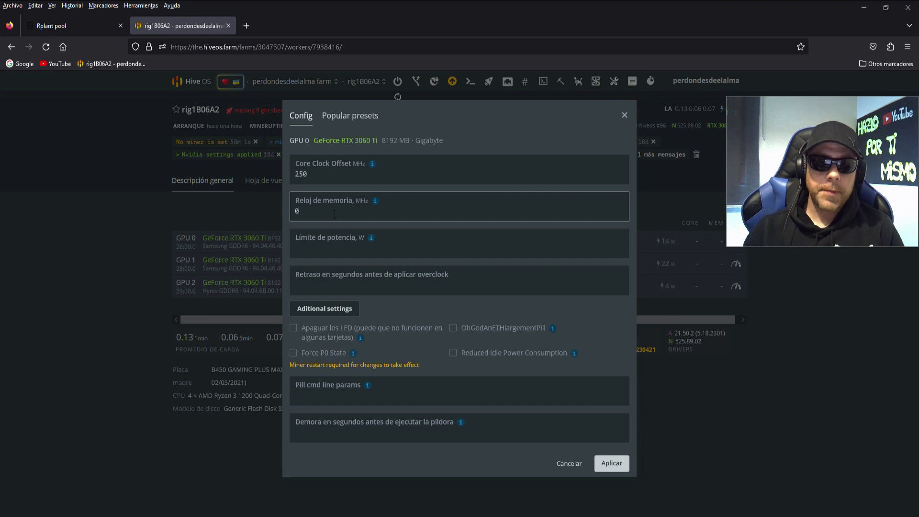
left_click(318, 250)
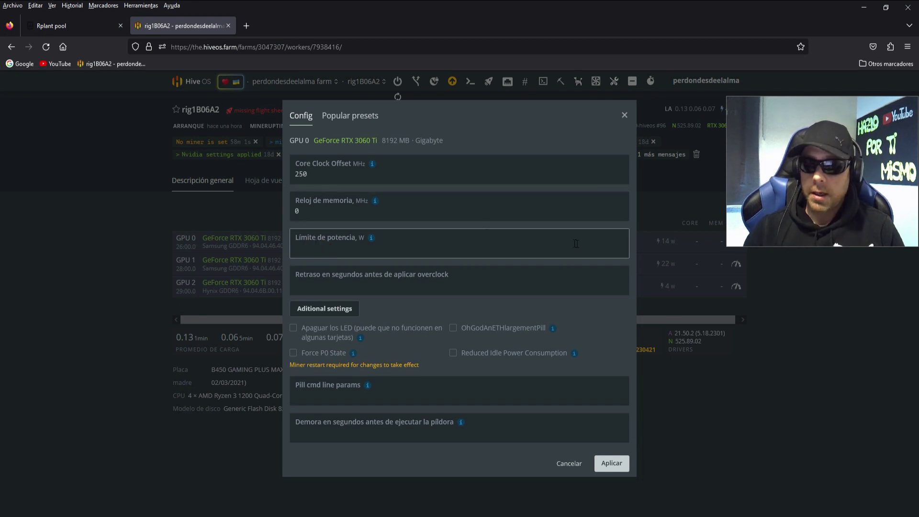
type("100")
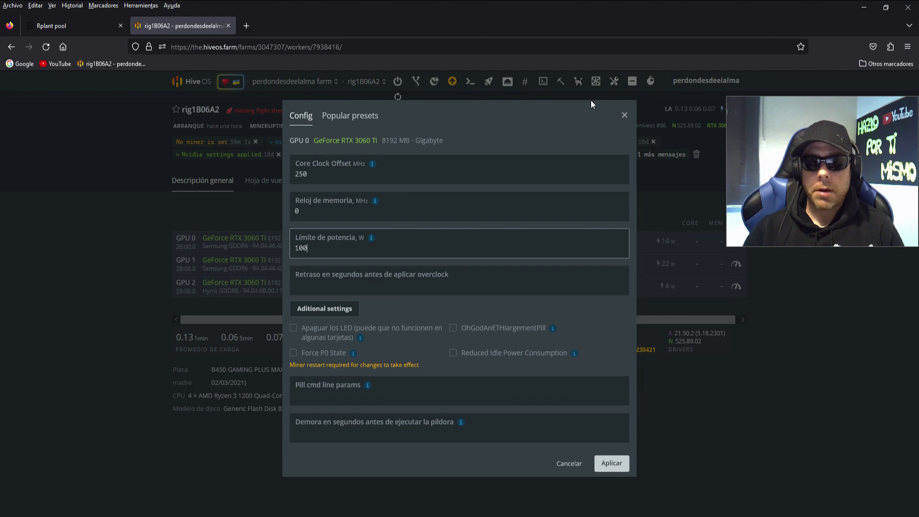
- Clear the memory clock value in GPU 0's overclock settings
double_click(297, 211)
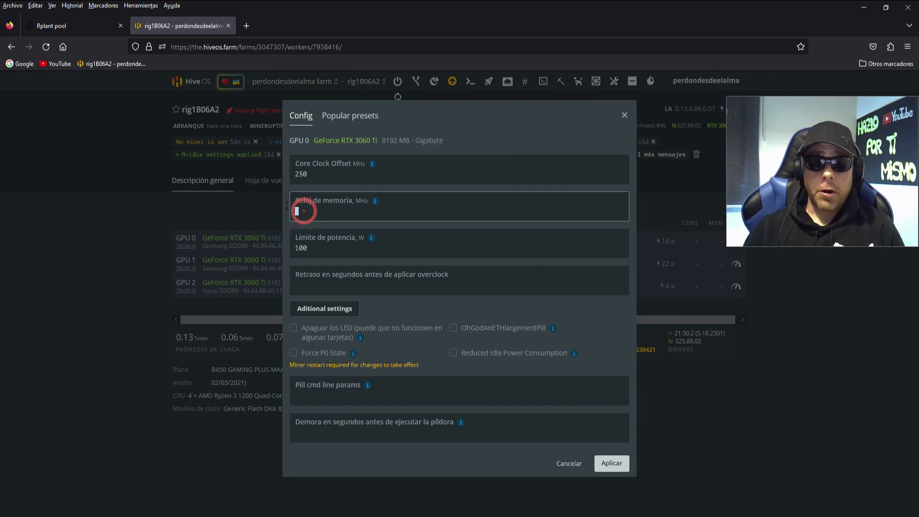
key("BackSpace")
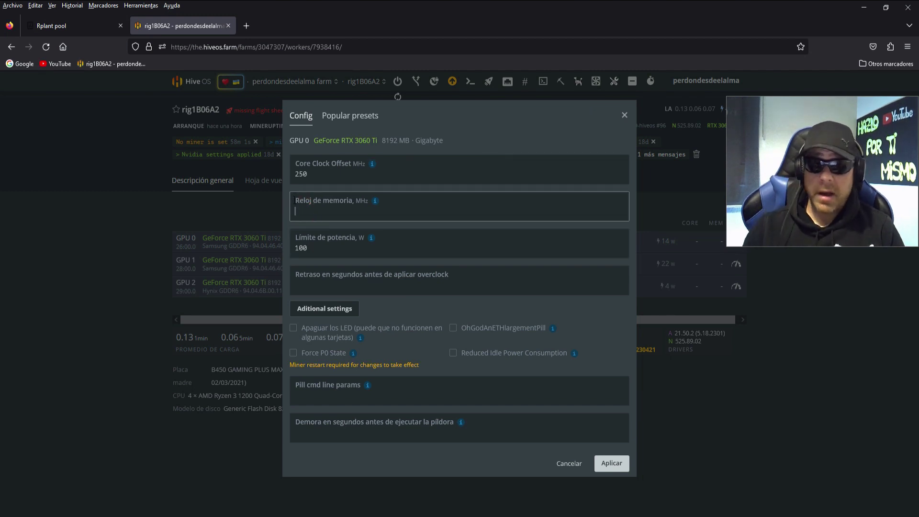
left_click(326, 174)
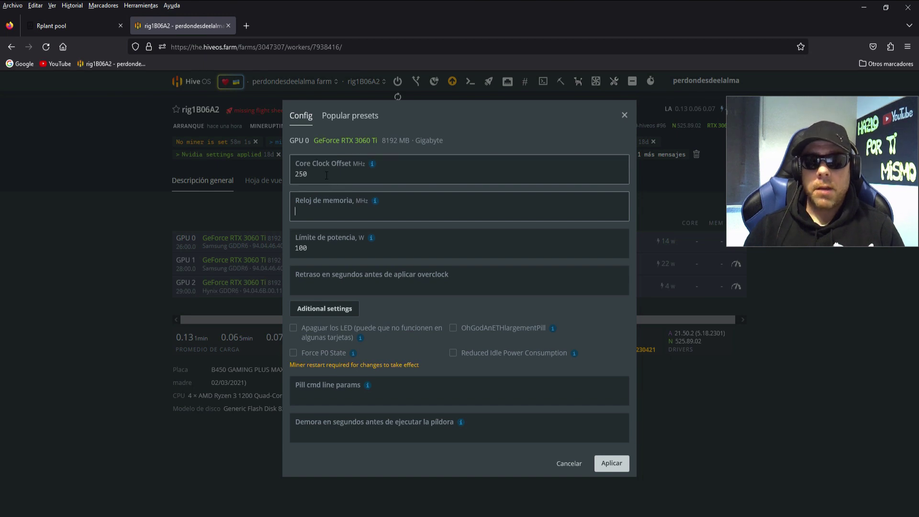
left_click(313, 247)
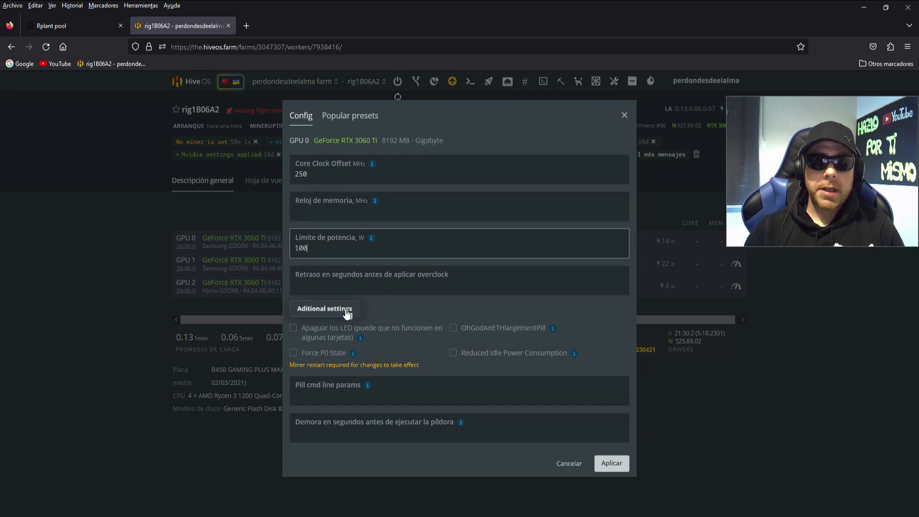
- Set GPU 0's fan speed to 70% and compare it with the fan speed setting in MSI Afterburner
left_click(330, 311)
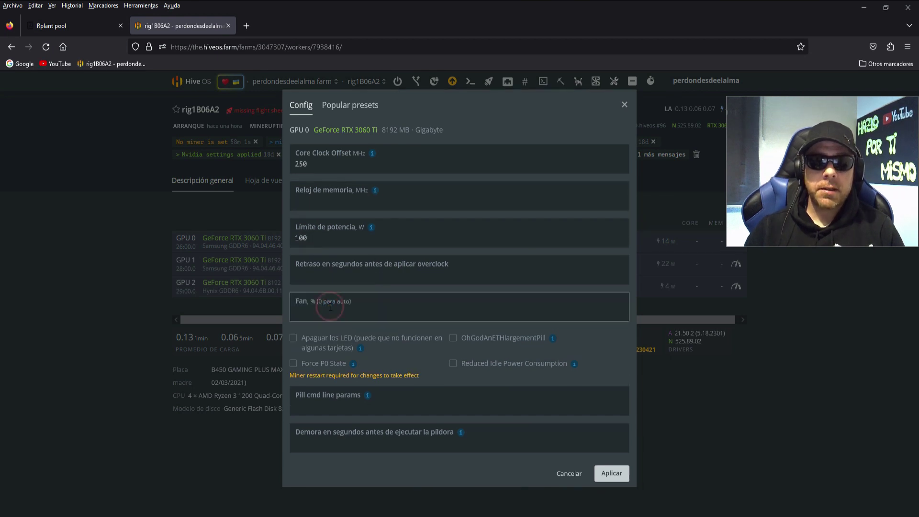
left_click(306, 316)
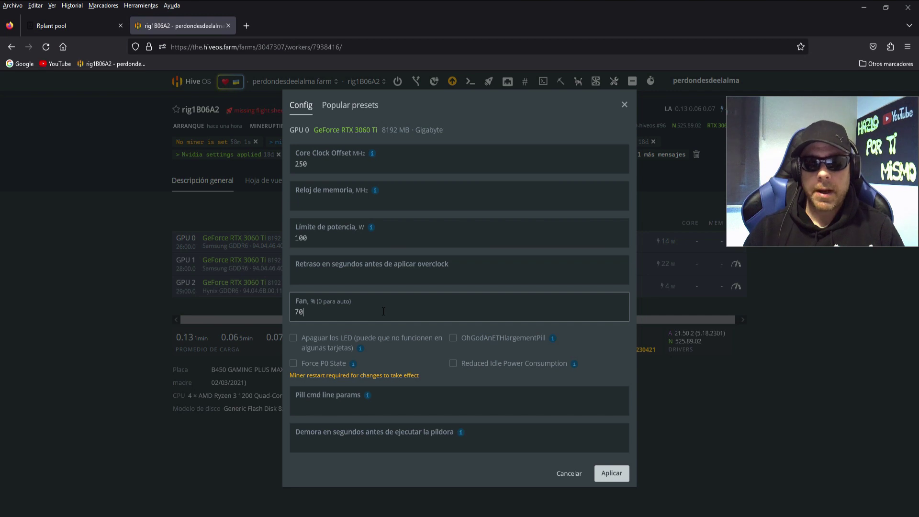
key("alt+Tab")
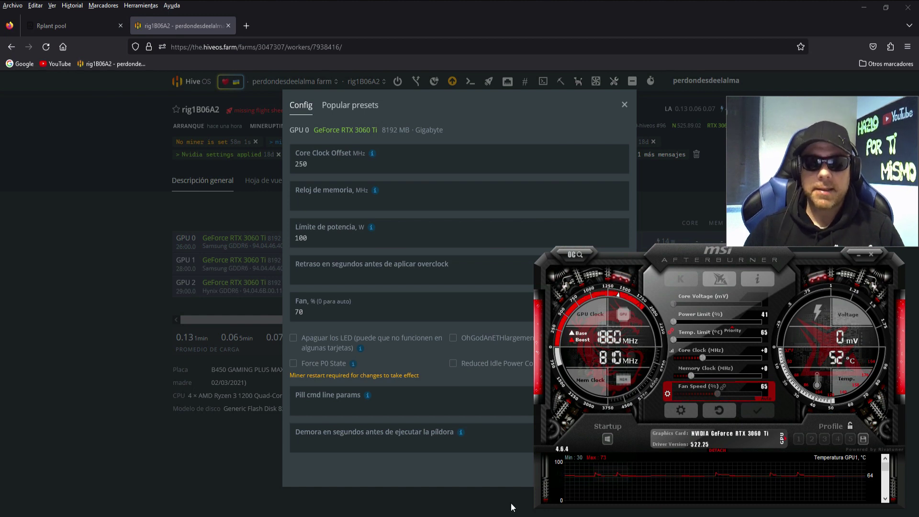
key("alt+Tab")
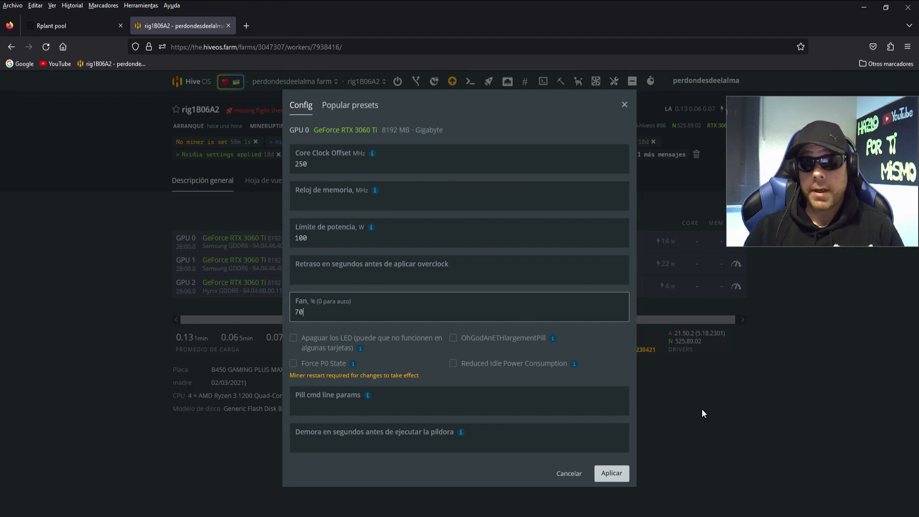
- Apply the overclock settings to GPU 0
left_click(507, 98)
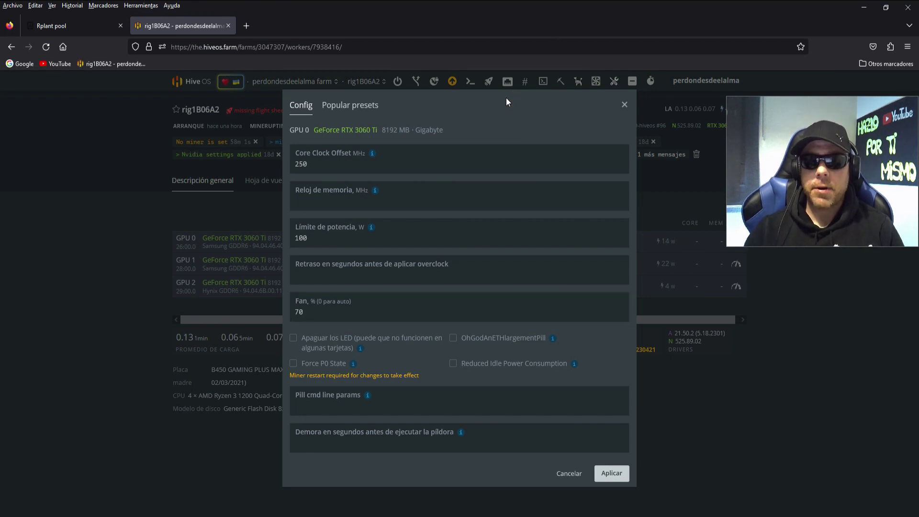
left_click(303, 318)
left_click(313, 312)
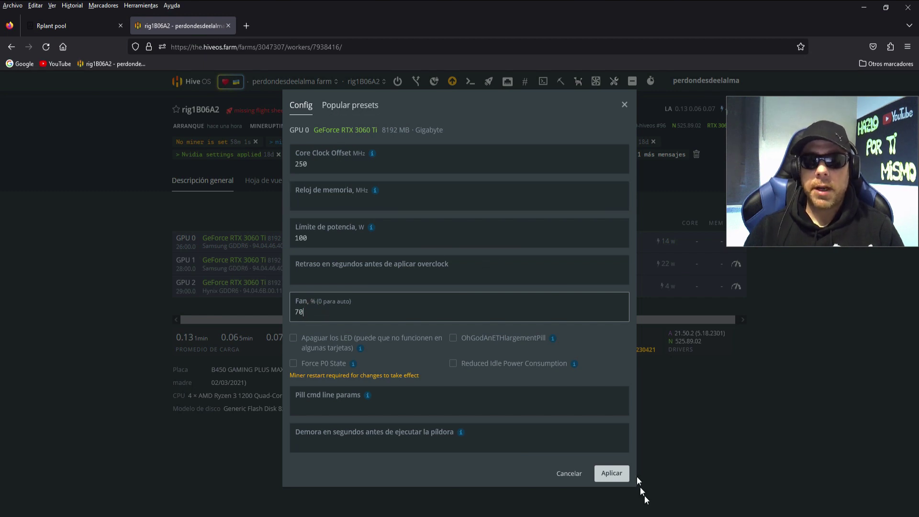
left_click(612, 474)
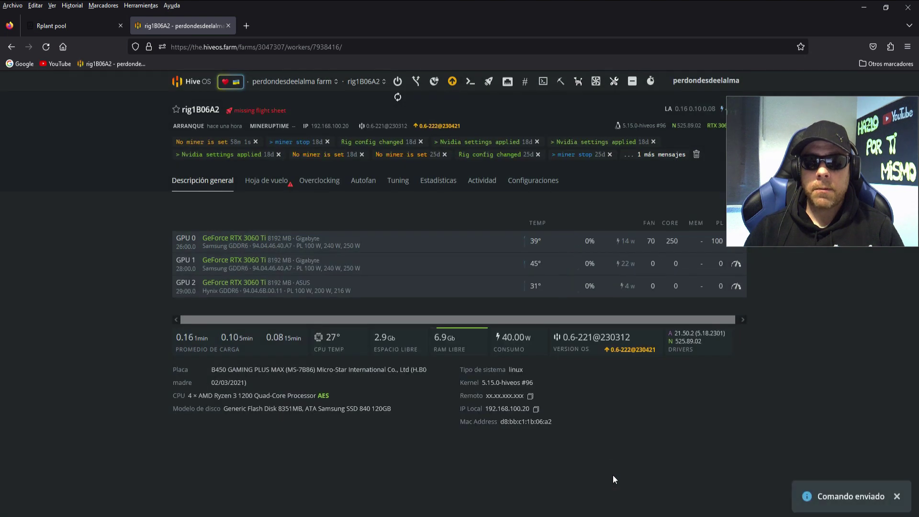